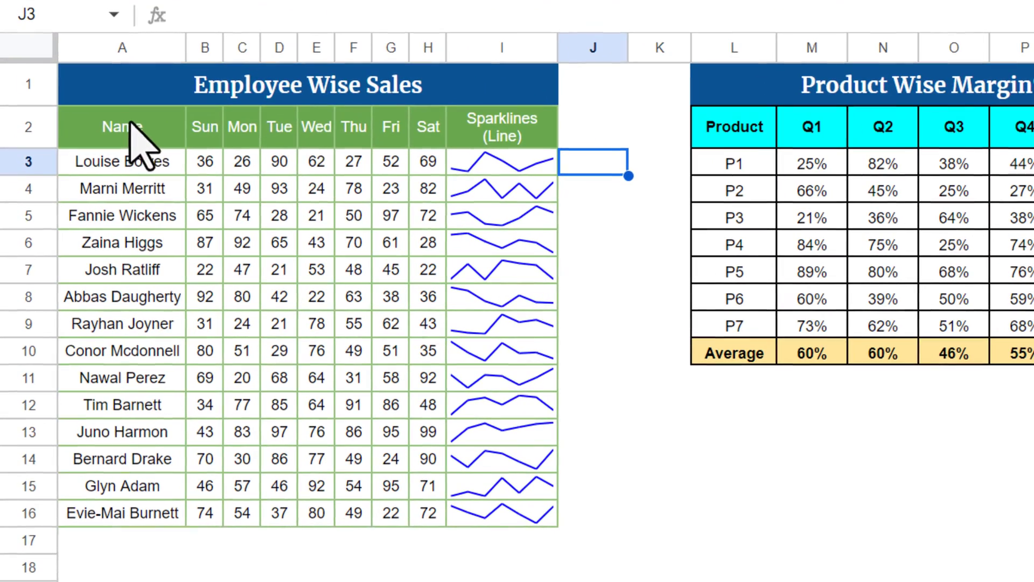
# Mark the first employee absent (A) in her Sunday attendance dropdown.
pyautogui.click(502, 127)
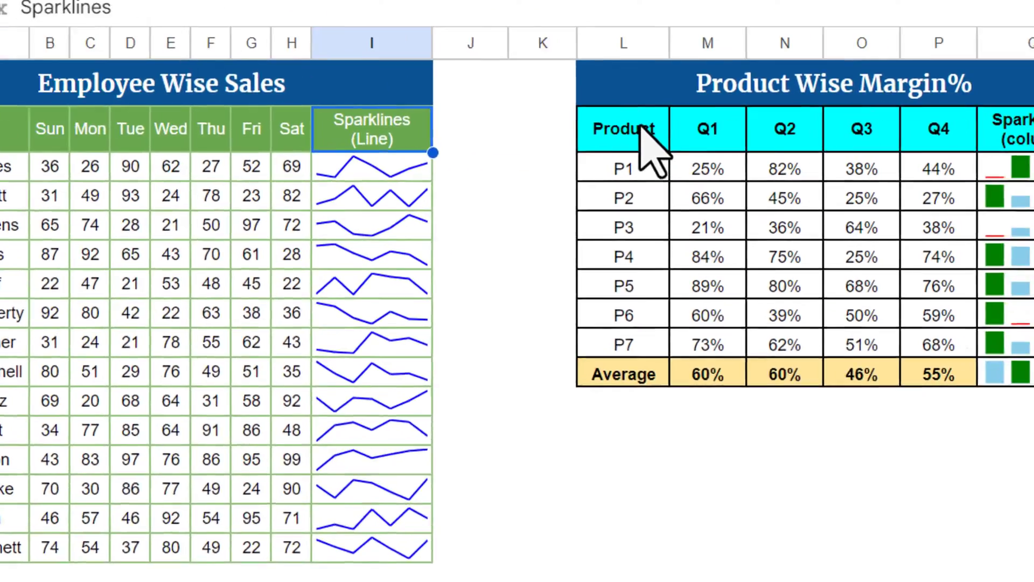
pyautogui.click(735, 127)
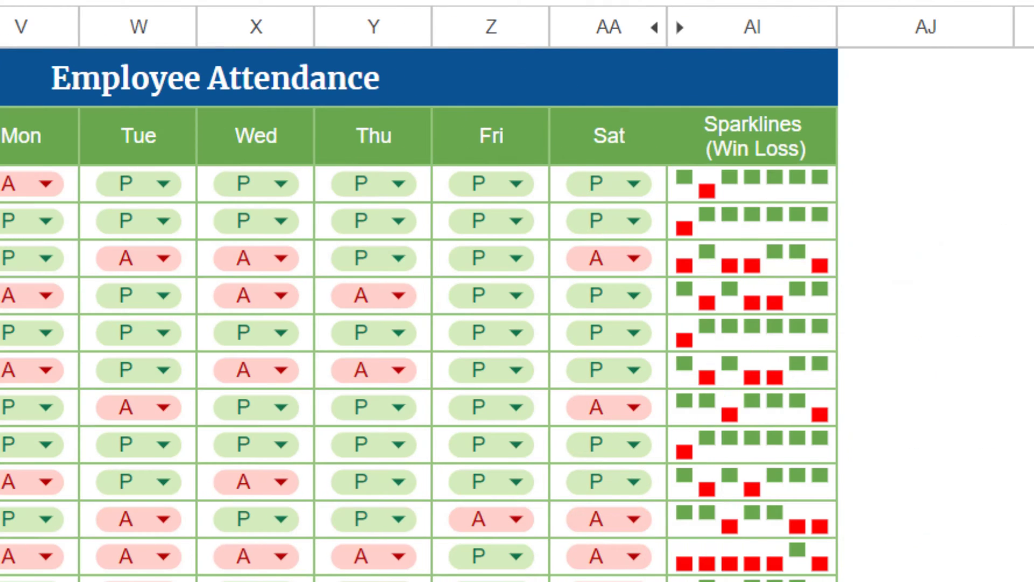
pyautogui.click(924, 75)
pyautogui.press('Down')
pyautogui.press('Left')
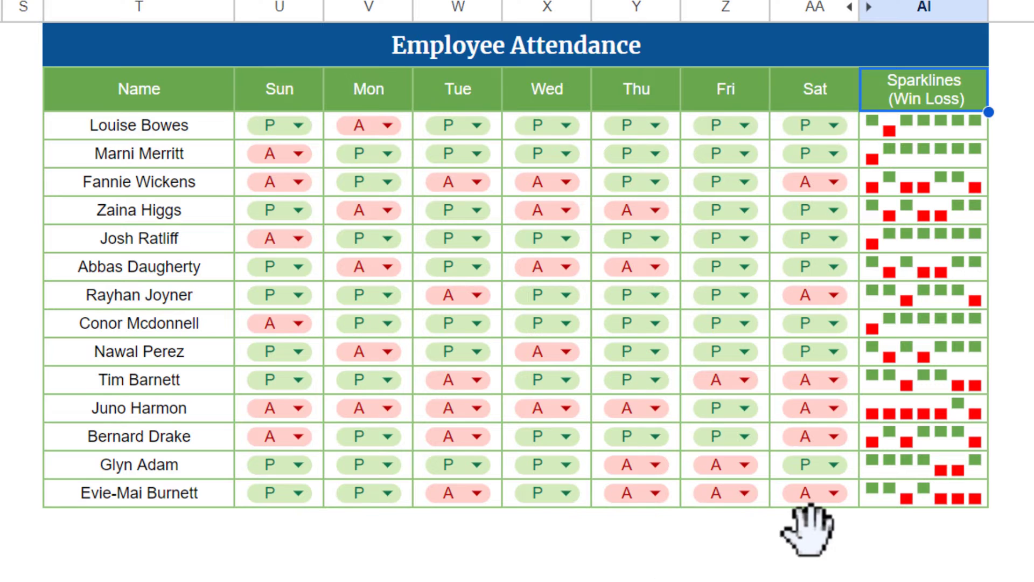
pyautogui.click(286, 132)
pyautogui.click(261, 208)
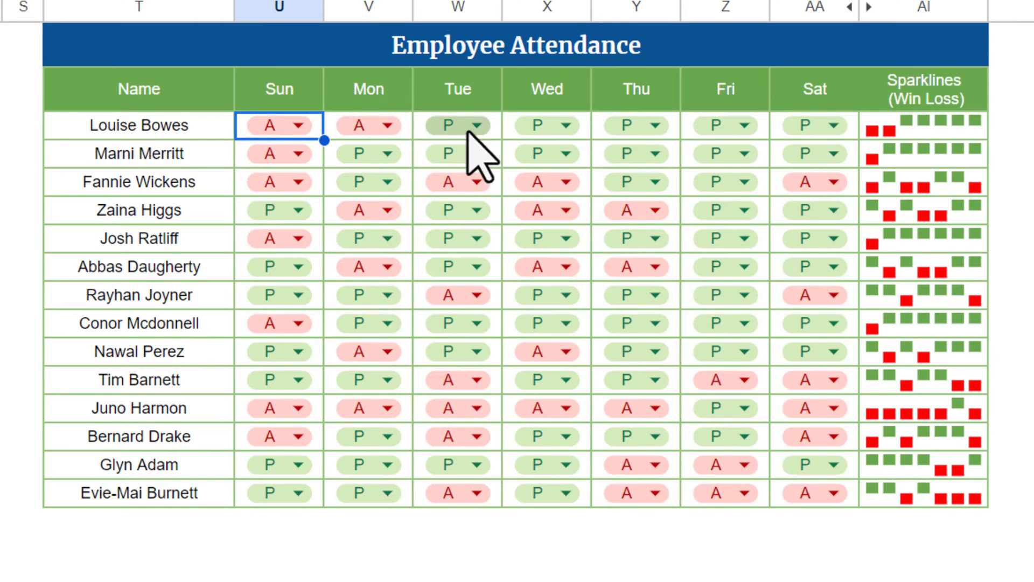
# Mark the first employee present (P) in her Monday attendance dropdown.
pyautogui.click(391, 124)
pyautogui.click(388, 125)
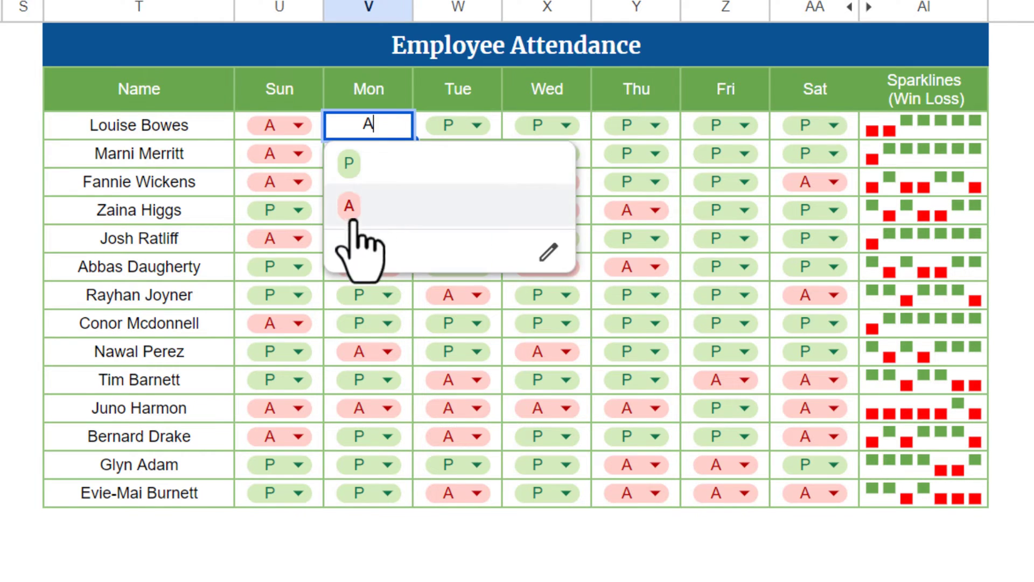
pyautogui.click(348, 164)
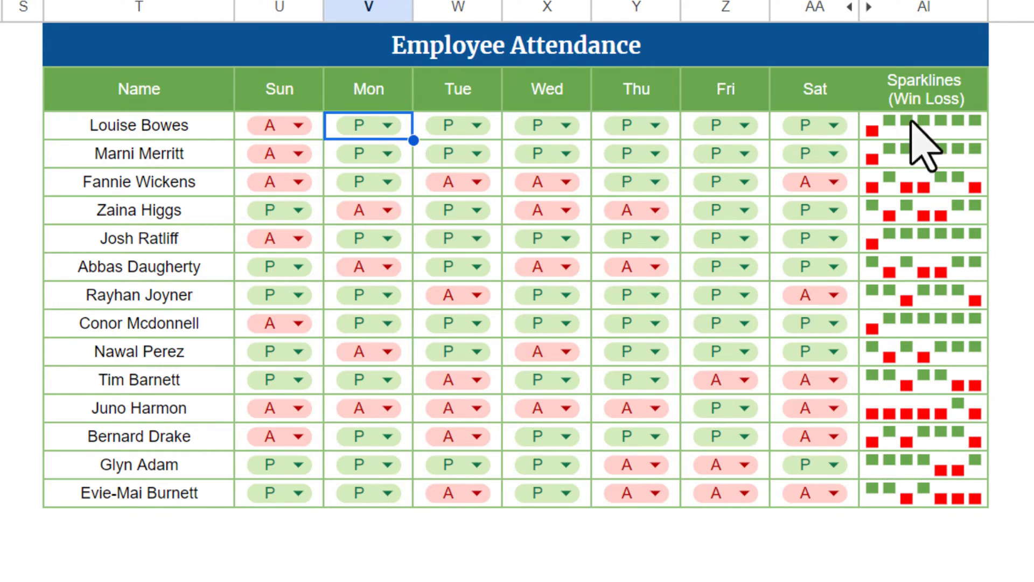
pyautogui.click(231, 104)
pyautogui.press('Down')
pyautogui.press('Left')
pyautogui.press('Left')
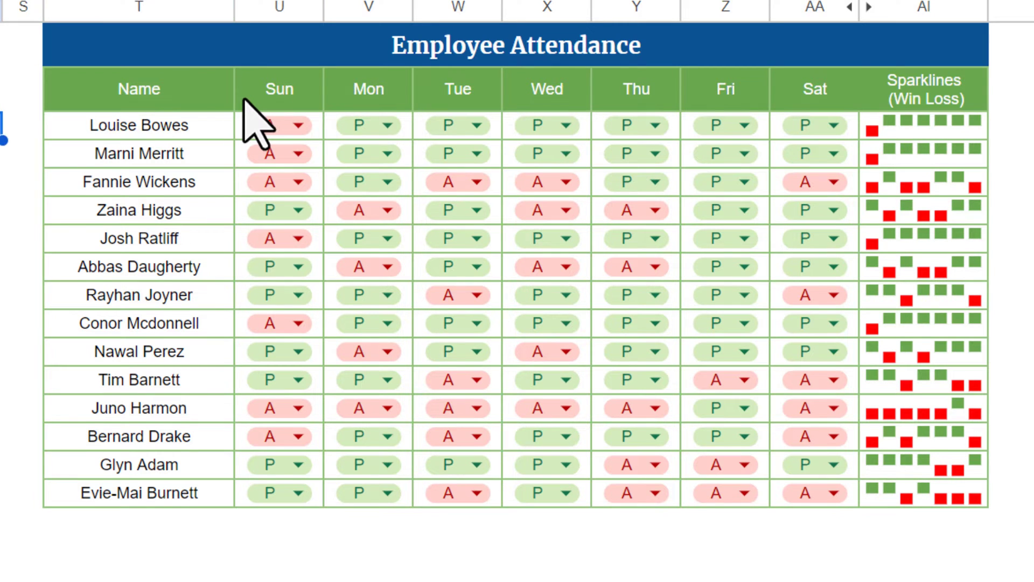
pyautogui.press('Down')
pyautogui.press('Down')
pyautogui.press('Down')
pyautogui.press('Down')
pyautogui.press('Down')
pyautogui.press('Down')
pyautogui.press('Down')
pyautogui.press('Down')
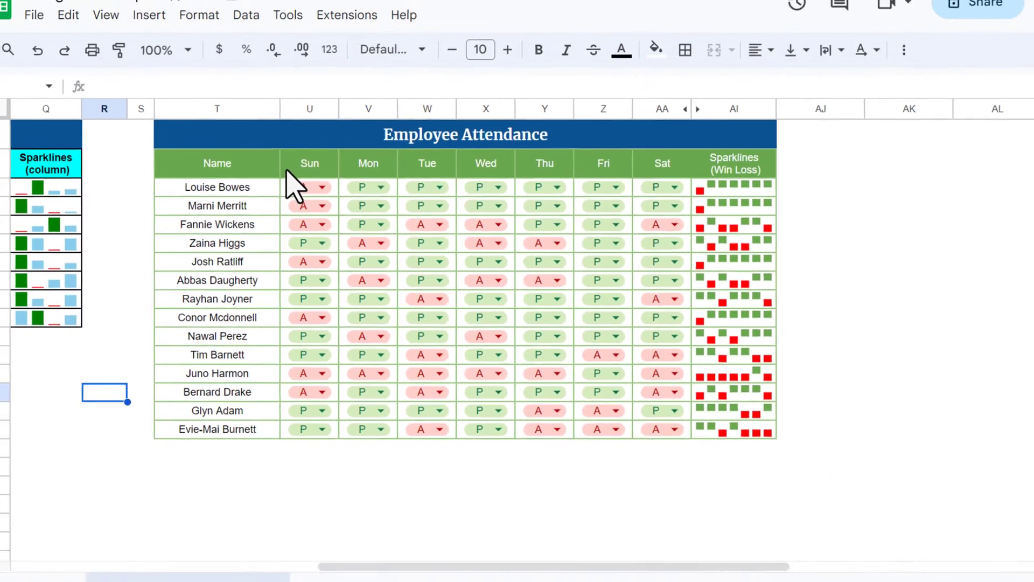
# Return to column A to show the Name header and the blank Sparklines (Line) and (column) cells.
pyautogui.press('Left')
pyautogui.press('Left')
pyautogui.press('Left')
pyautogui.press('Left')
pyautogui.press('Left')
pyautogui.press('Left')
pyautogui.press('Left')
pyautogui.press('Left')
pyautogui.press('Left')
pyautogui.press('Left')
pyautogui.press('Left')
pyautogui.press('Left')
pyautogui.press('Left')
pyautogui.press('Left')
pyautogui.press('Left')
pyautogui.press('Left')
pyautogui.press('Left')
pyautogui.hotkey('ctrl', 'Up')
pyautogui.press('Down')
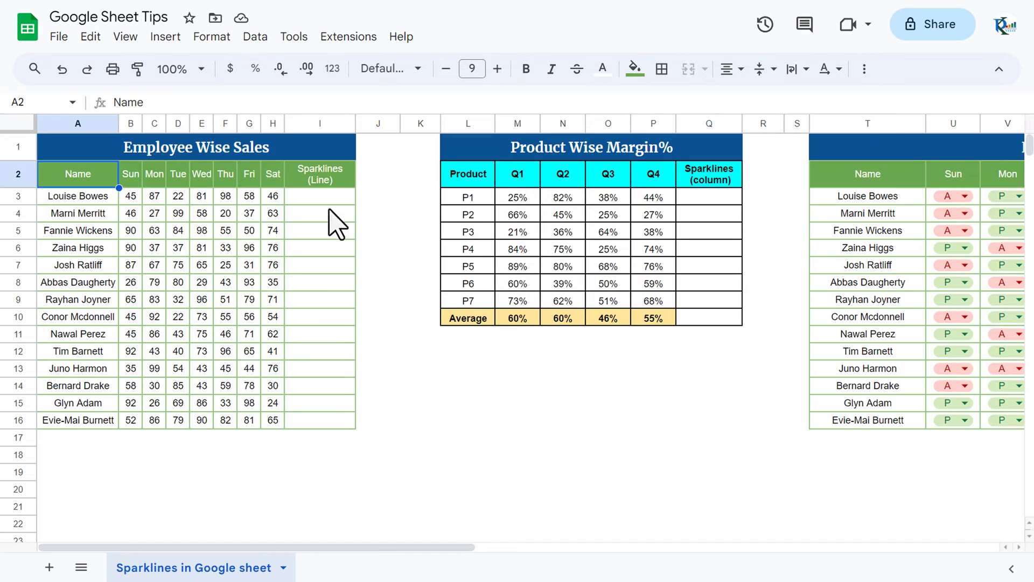
pyautogui.press('Down')
pyautogui.press('Right')
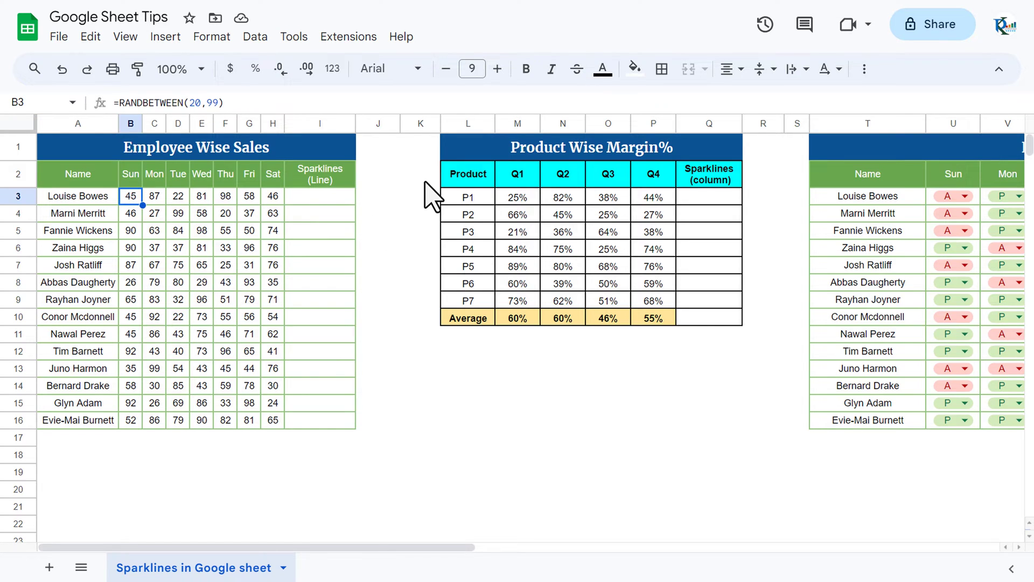
pyautogui.press('Left')
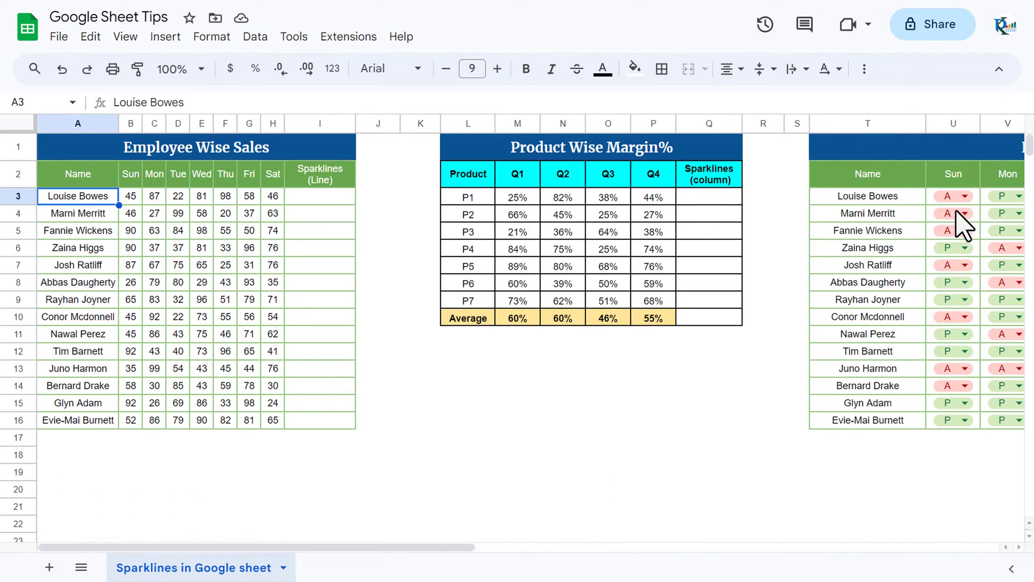
# Enter =SPARKLINE(B3:H3) in I3 and fill it down to I16.
pyautogui.click(334, 199)
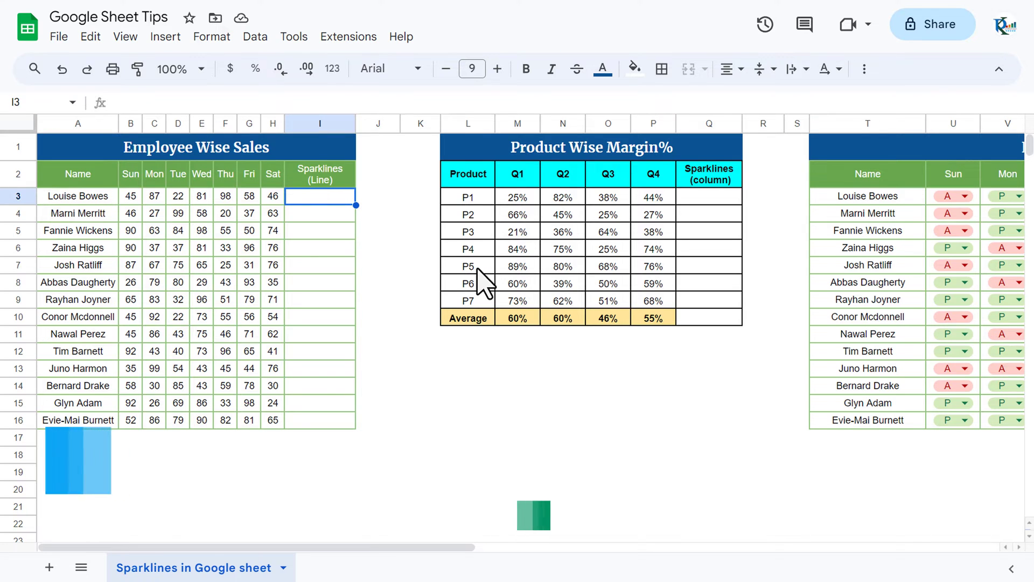
pyautogui.write('=spar')
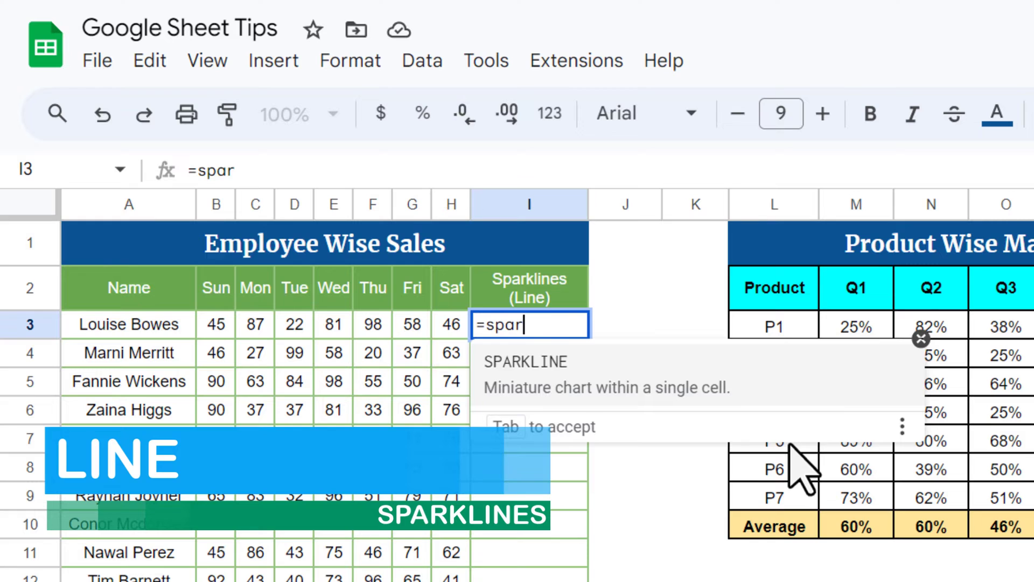
pyautogui.press('Tab')
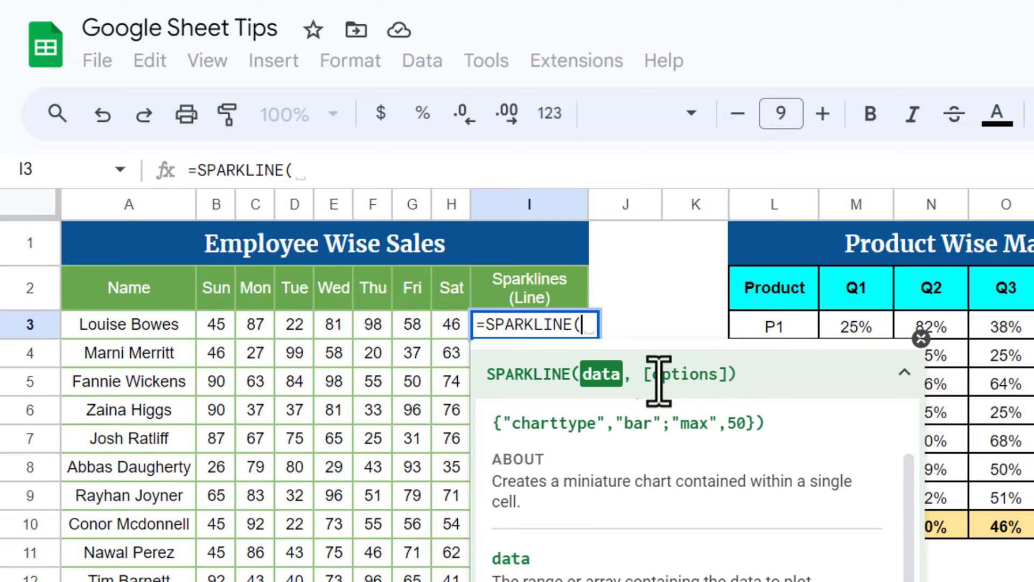
pyautogui.moveTo(208, 324); pyautogui.dragTo(473, 323)
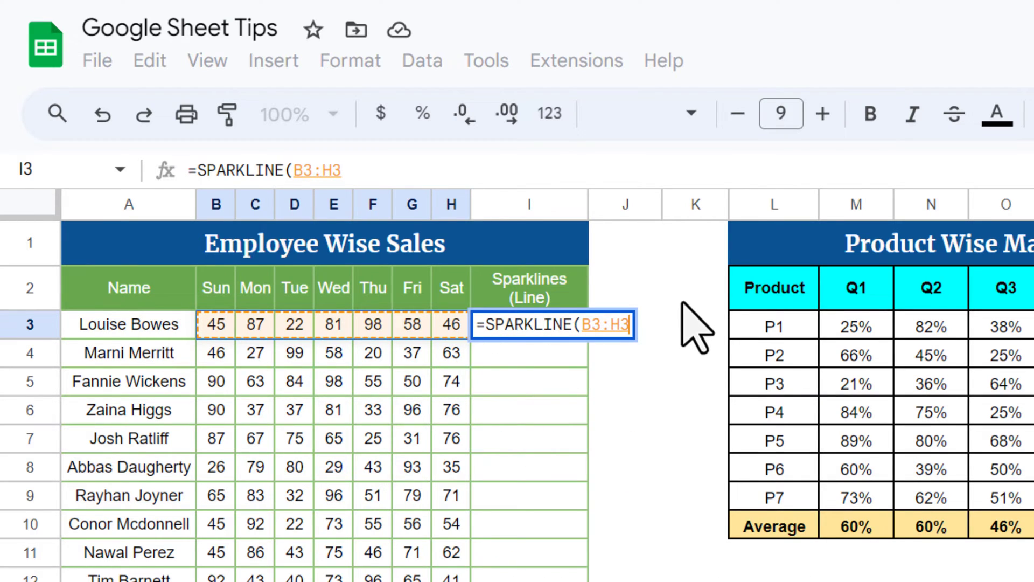
pyautogui.write(',')
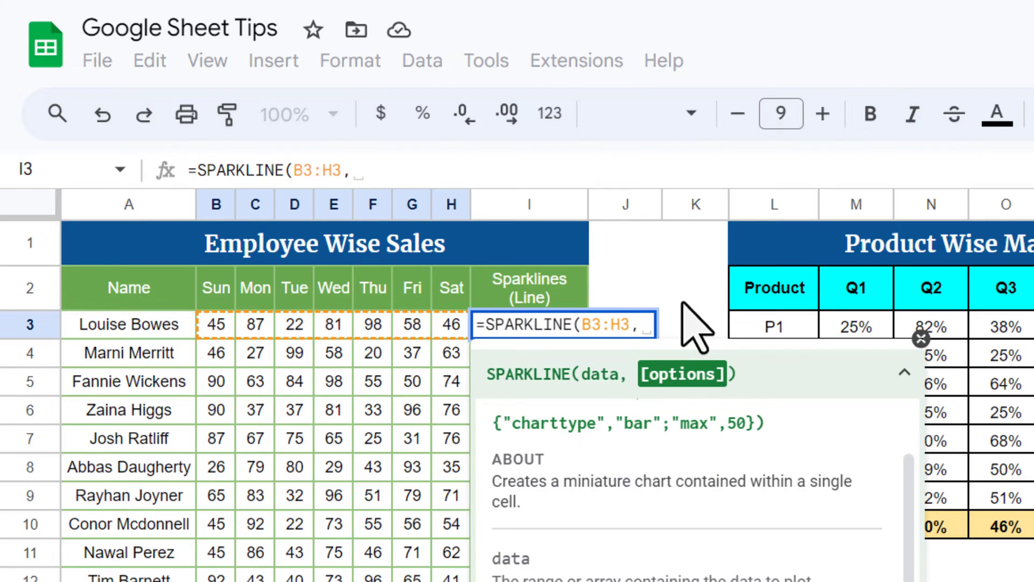
pyautogui.press('BackSpace')
pyautogui.press('BackSpace')
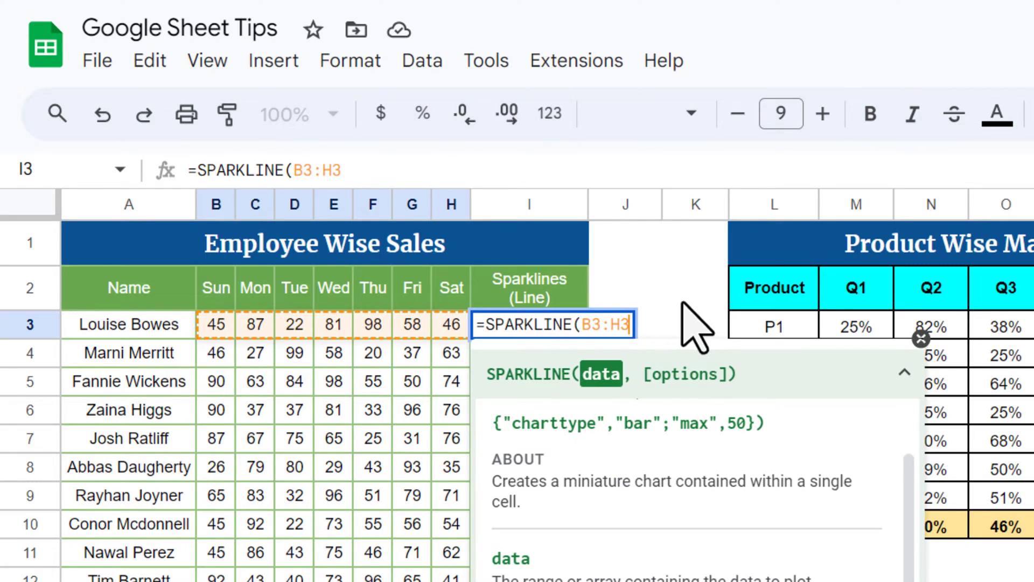
pyautogui.write(')')
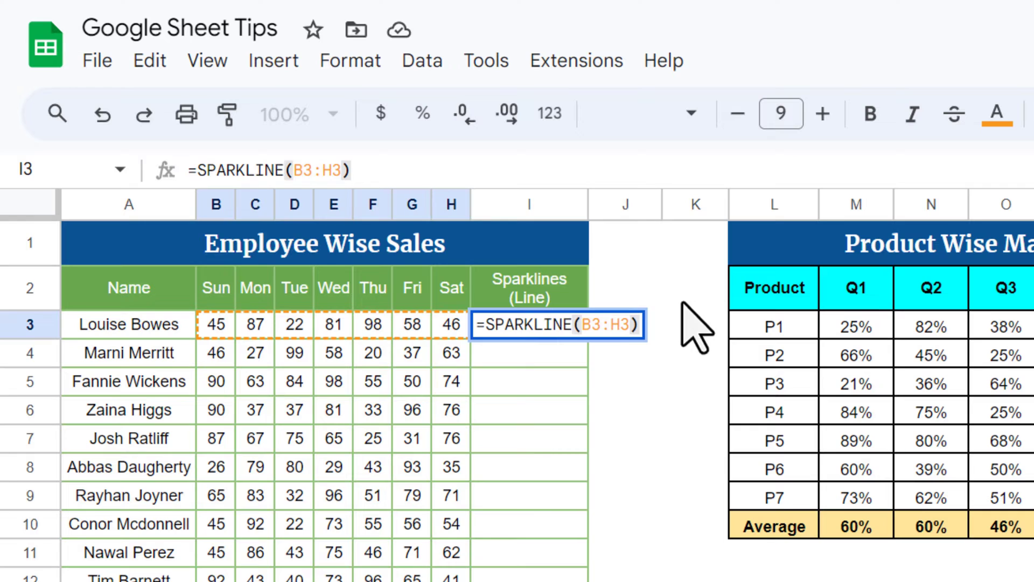
pyautogui.press('Return')
pyautogui.press('Up')
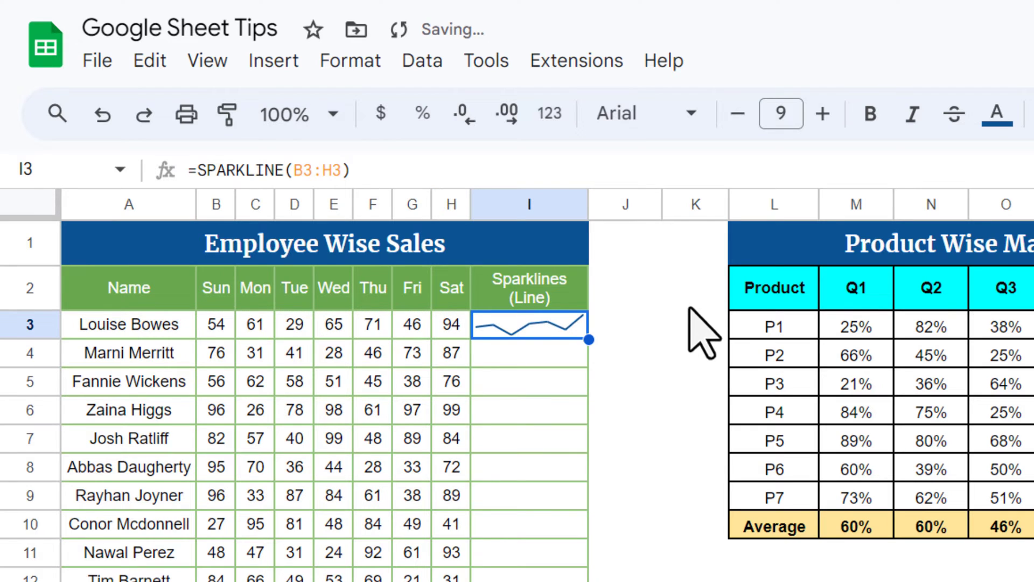
pyautogui.doubleClick(589, 339)
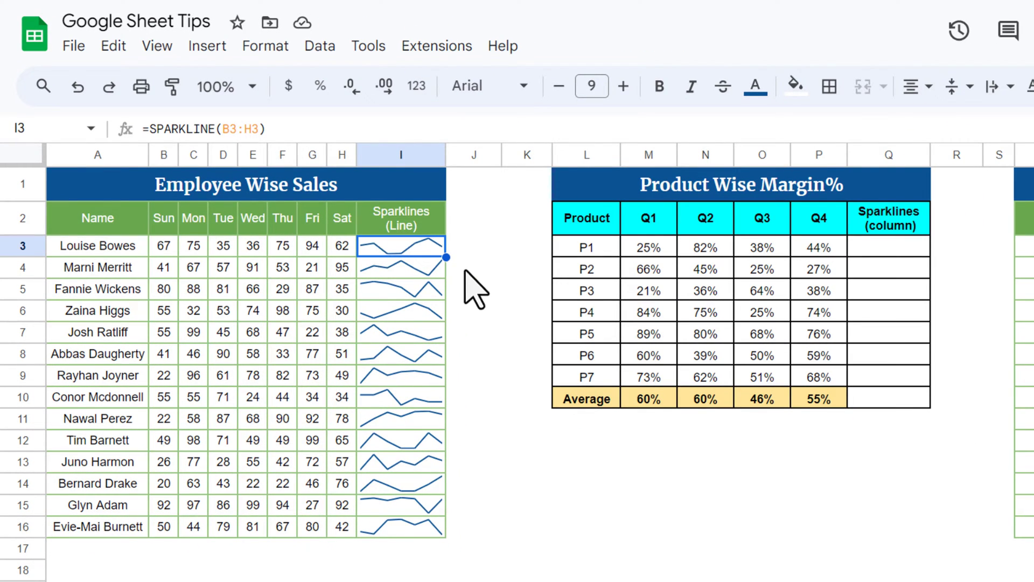
# Colour the I3:I16 line sparklines dark green using the text colour palette.
pyautogui.keyDown('shift'); pyautogui.click(439, 534); pyautogui.keyUp('shift')
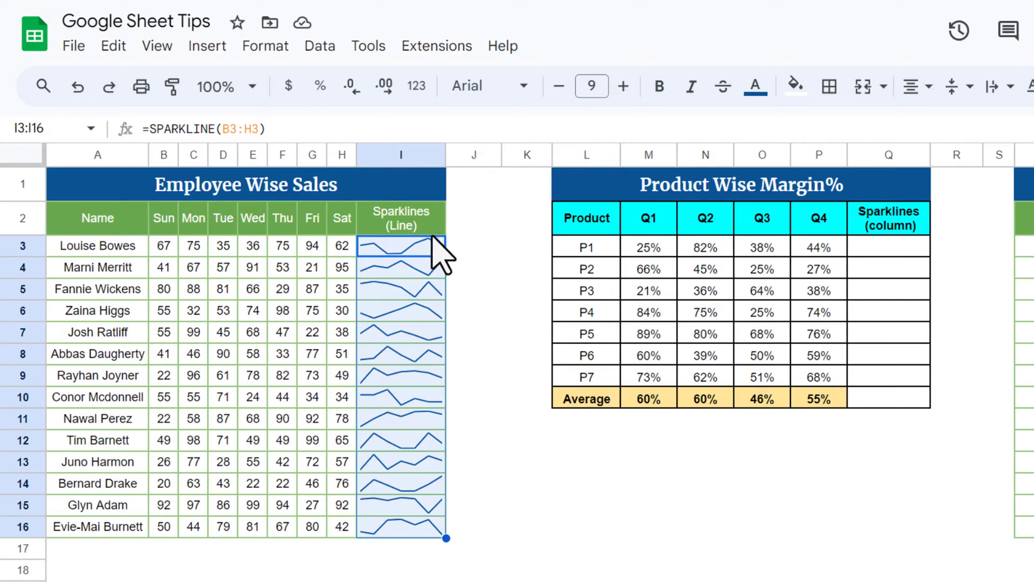
pyautogui.click(756, 89)
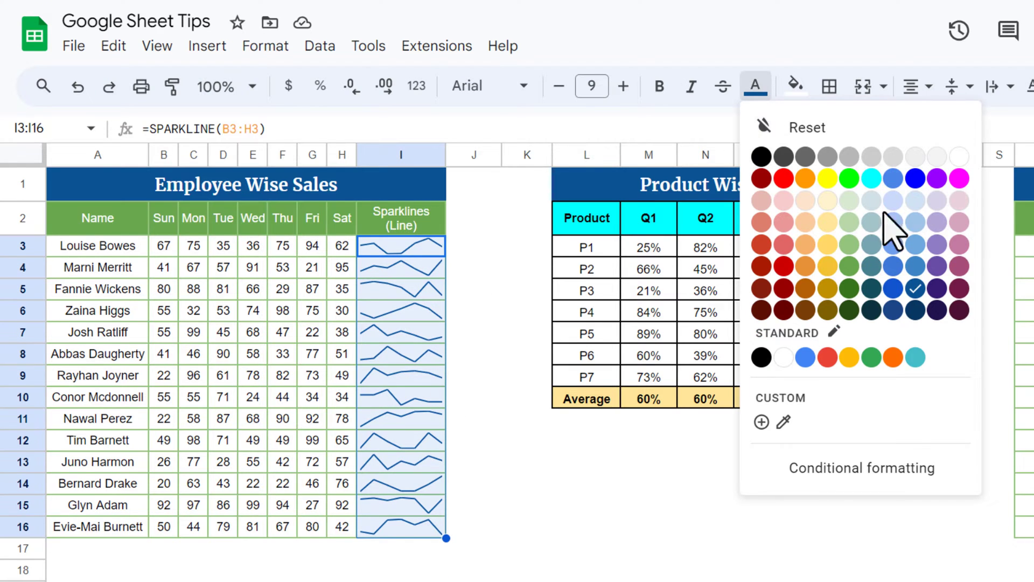
pyautogui.click(850, 267)
pyautogui.click(466, 231)
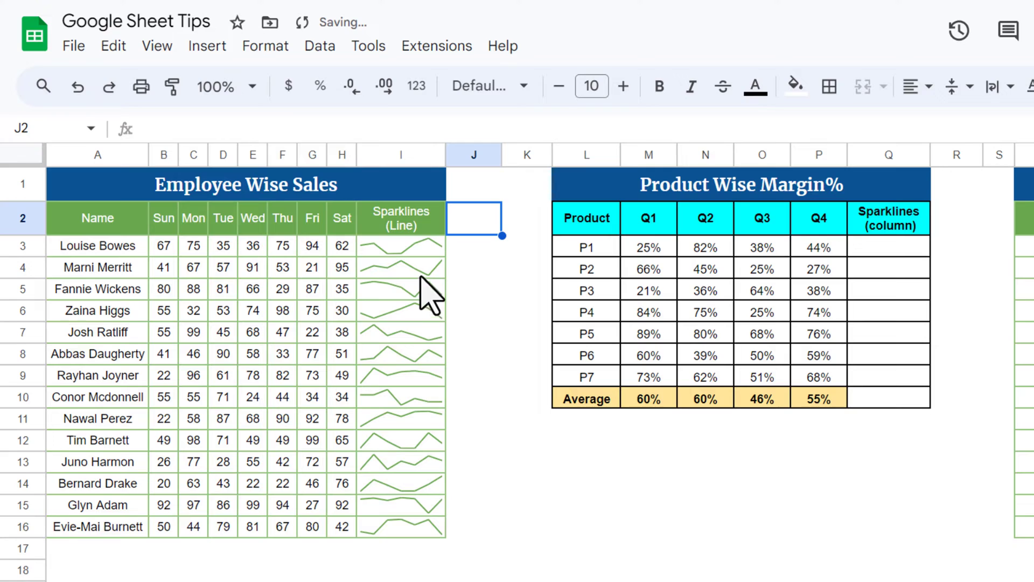
pyautogui.click(407, 246)
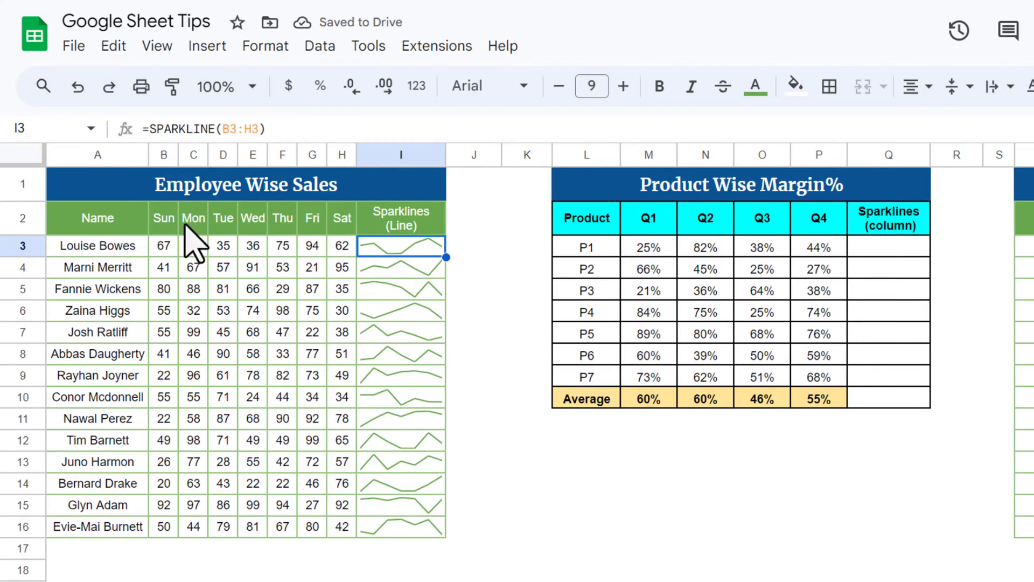
# Extend I3's sparkline with charttype line, linewidth 3 and color orange.
pyautogui.click(257, 128)
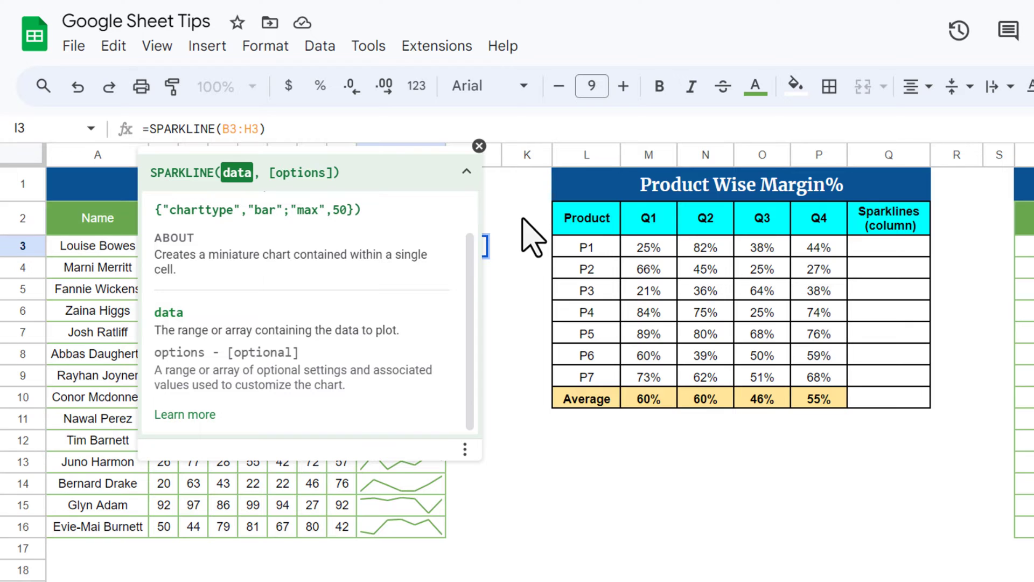
pyautogui.write(',')
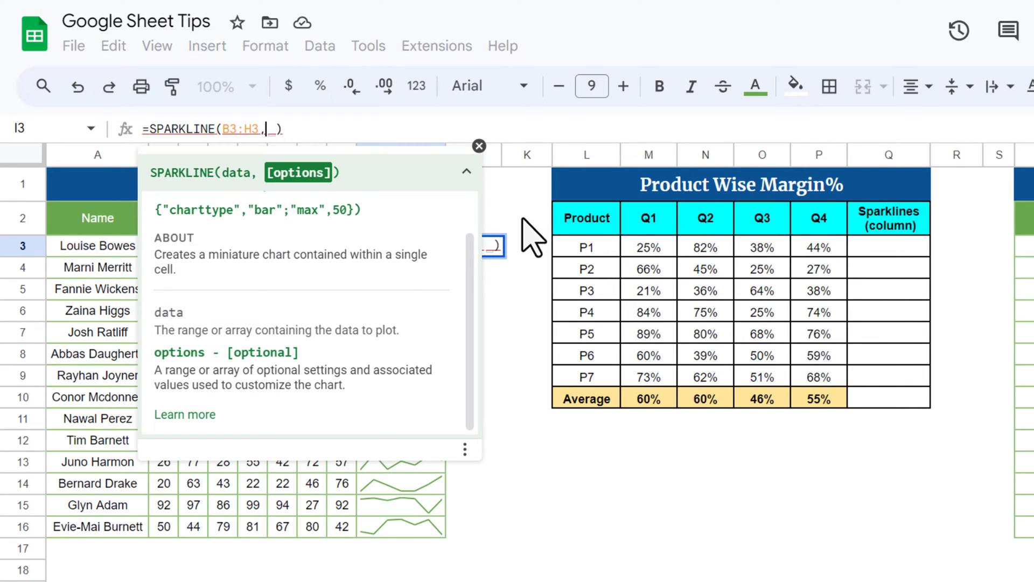
pyautogui.write('{')
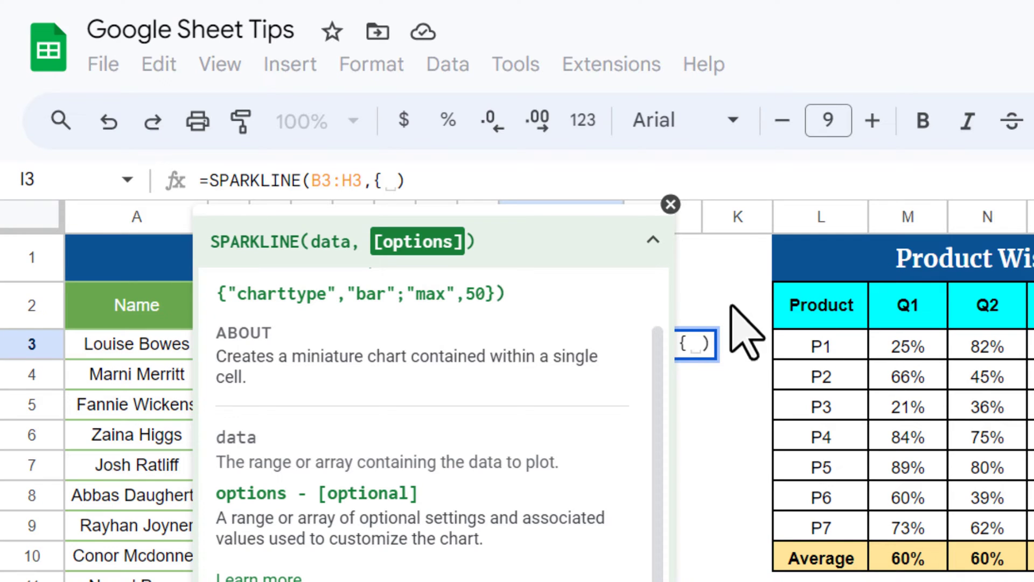
pyautogui.write('"')
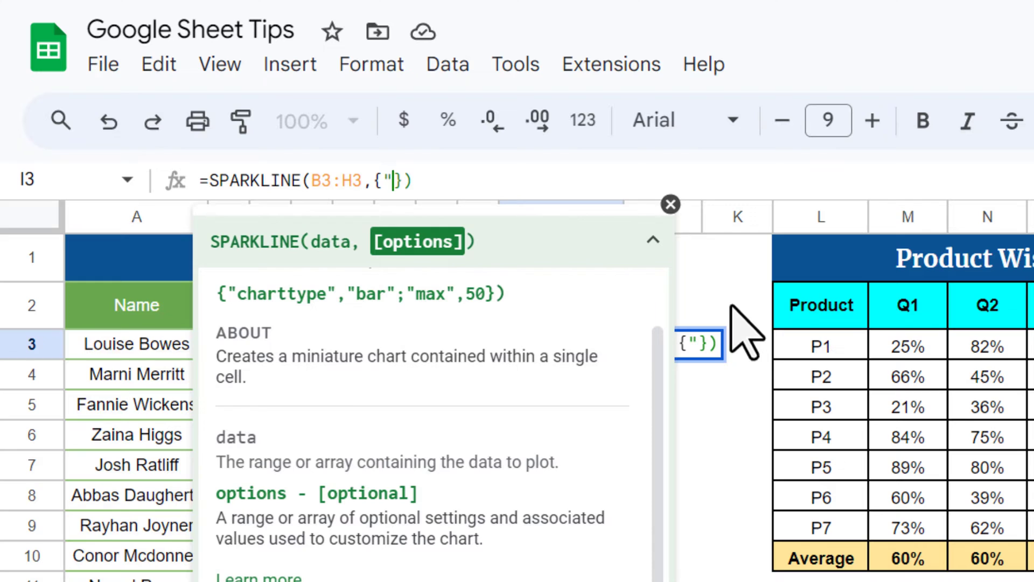
pyautogui.write('chart')
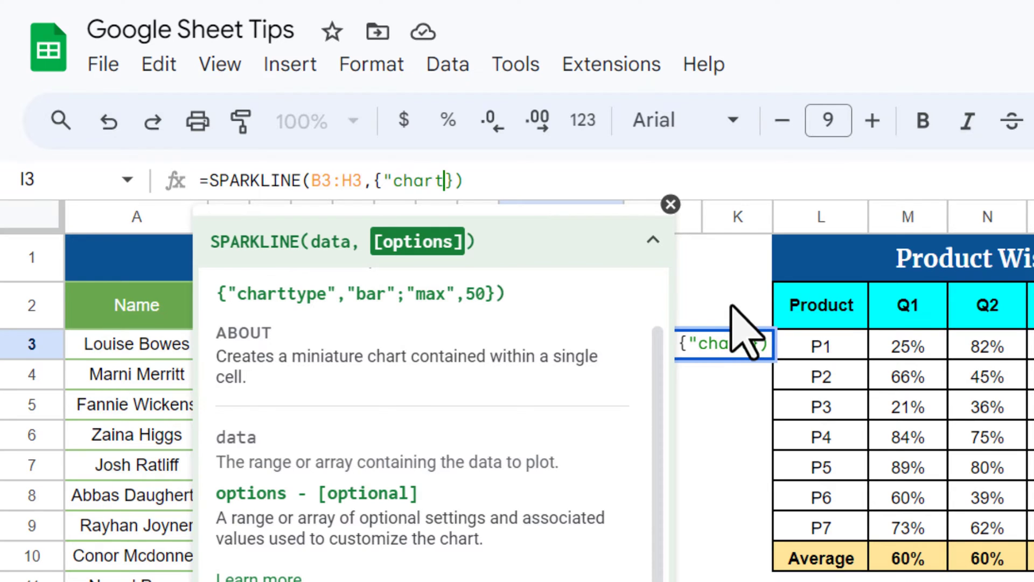
pyautogui.write('type')
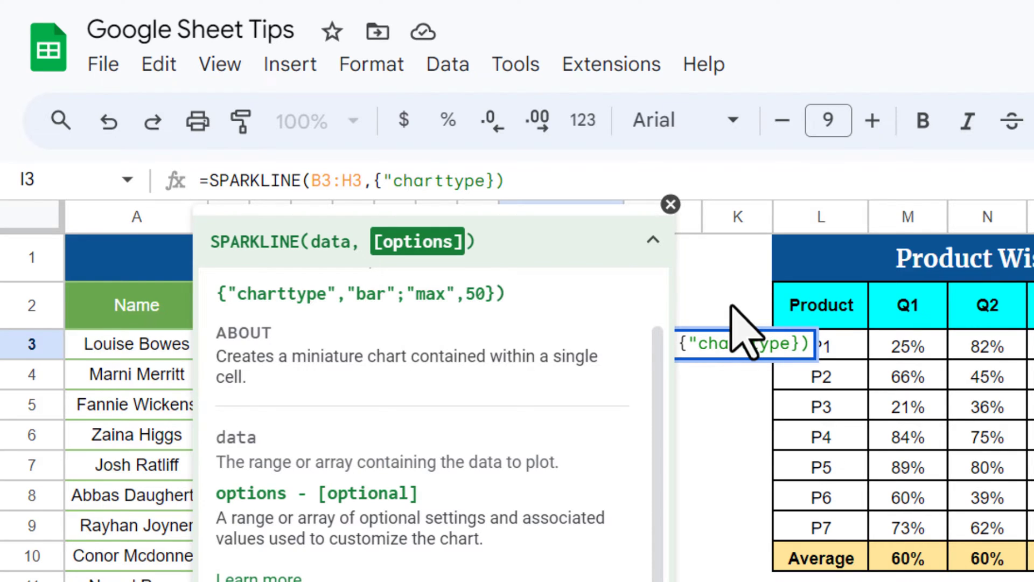
pyautogui.write('"')
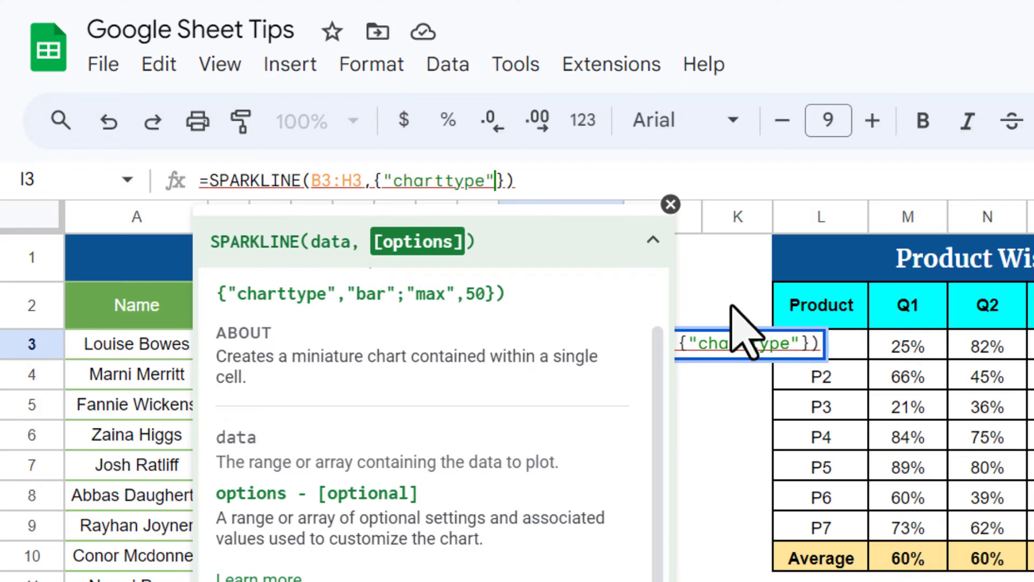
pyautogui.write(',')
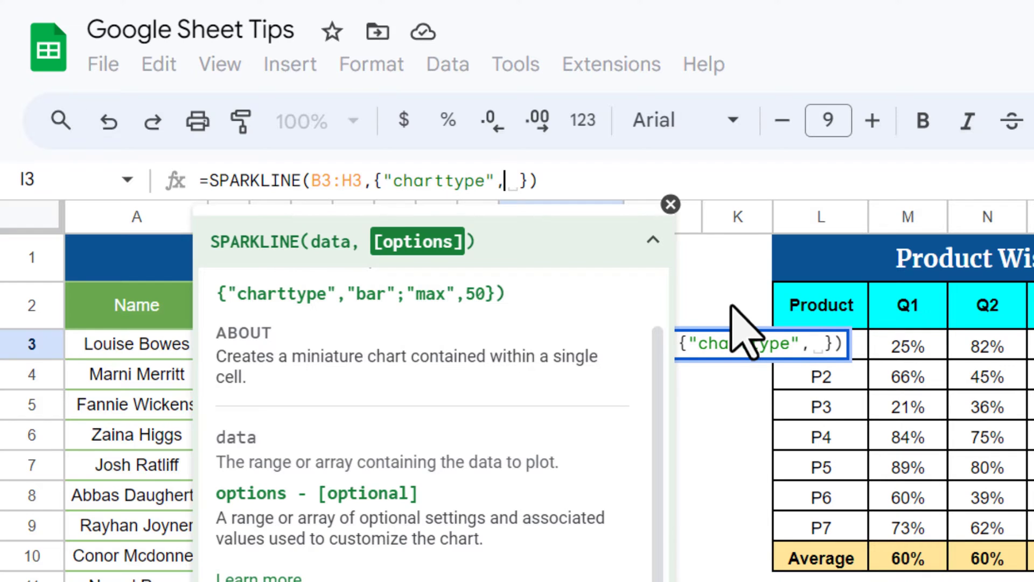
pyautogui.write('"line"')
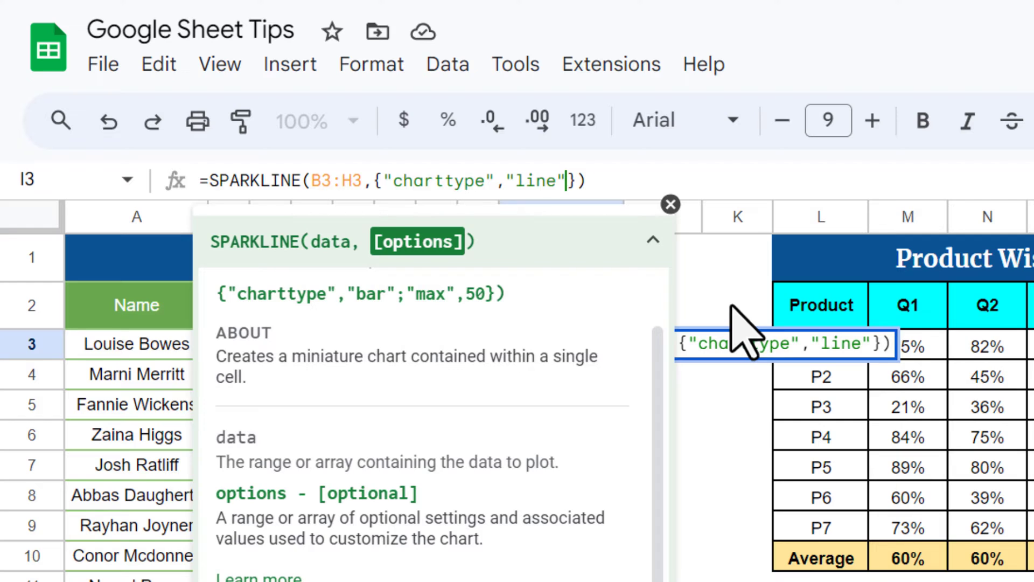
pyautogui.write('; ')
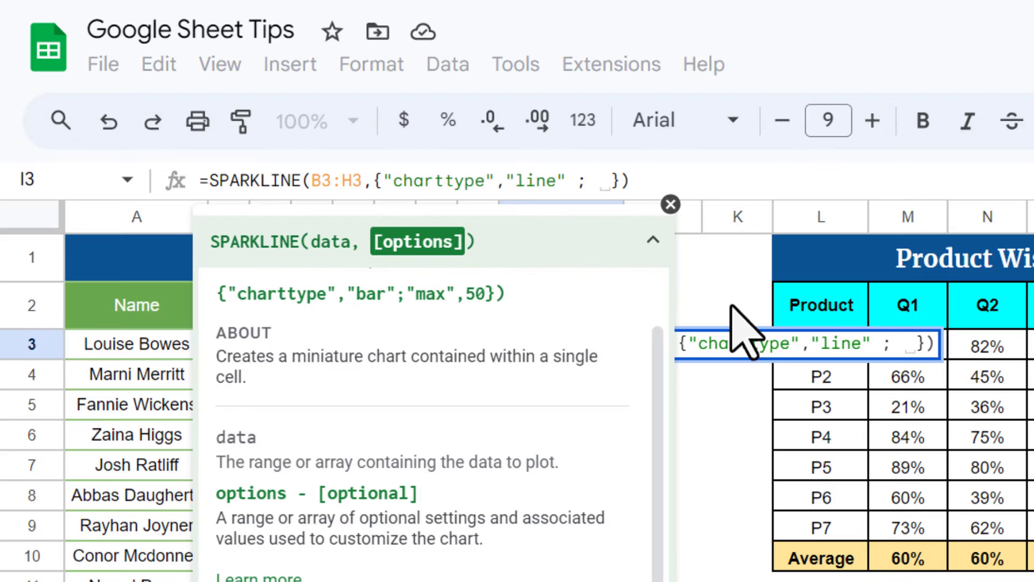
pyautogui.write('"linewid')
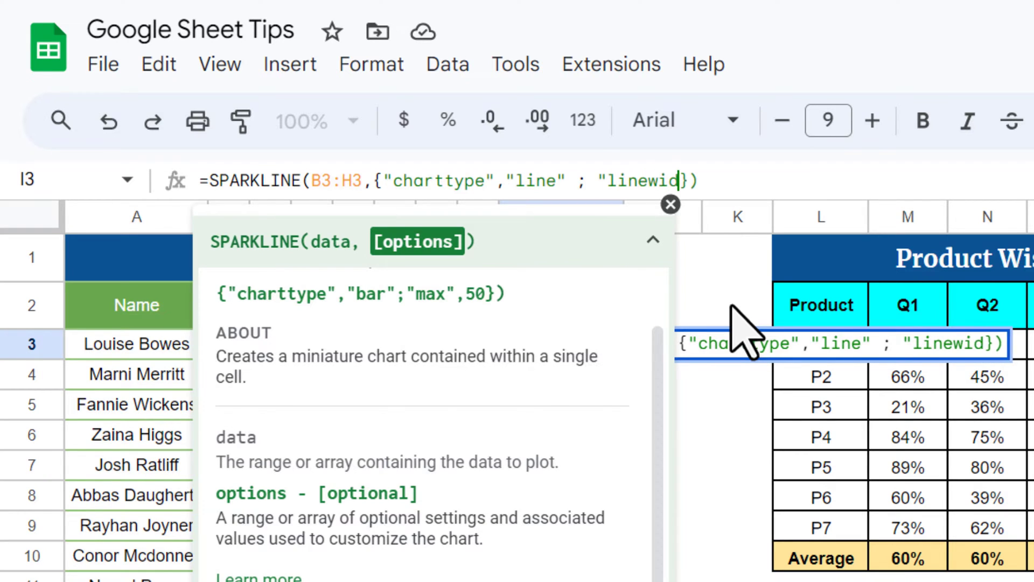
pyautogui.write('th",')
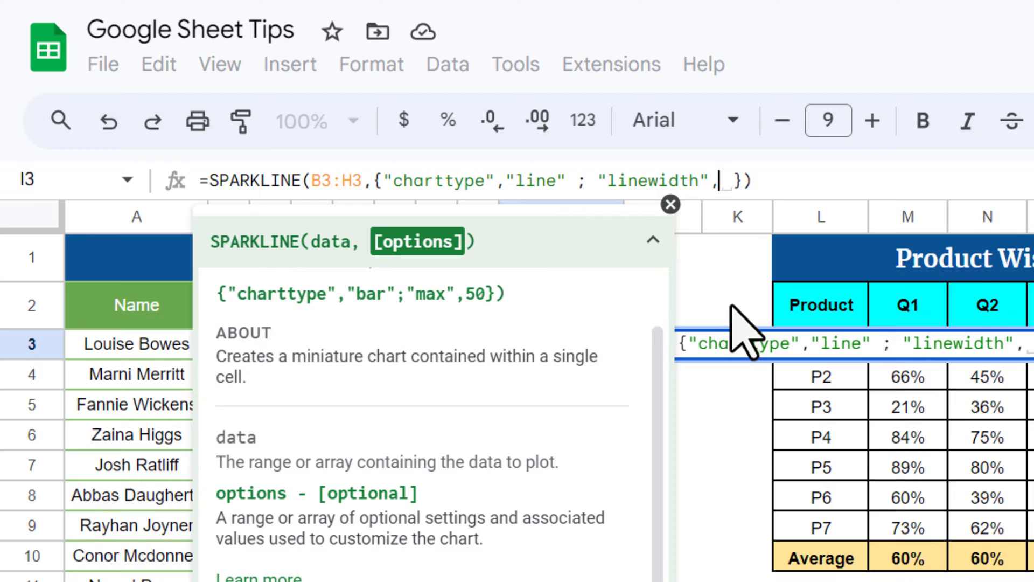
pyautogui.write('3')
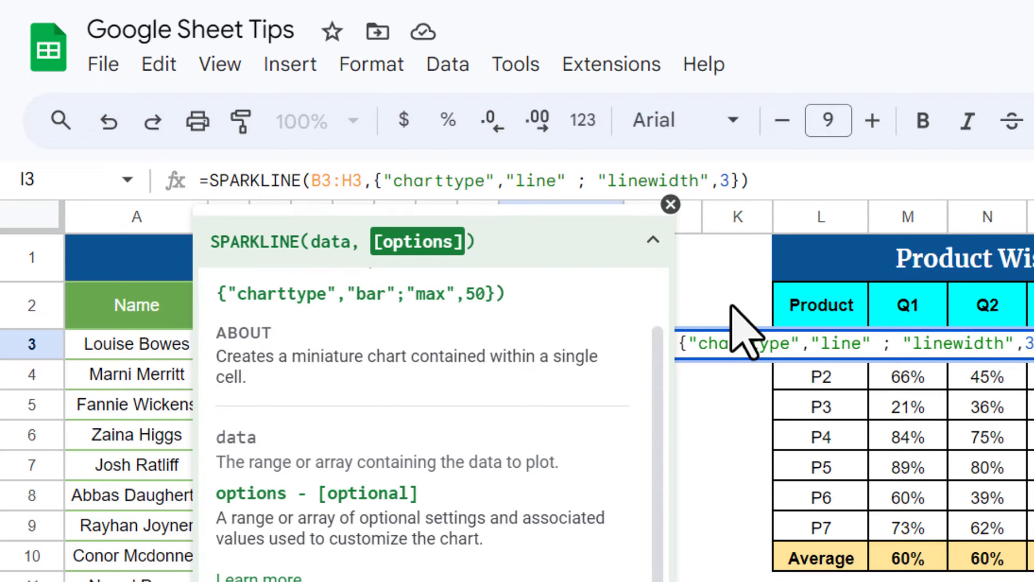
pyautogui.write(' ; ')
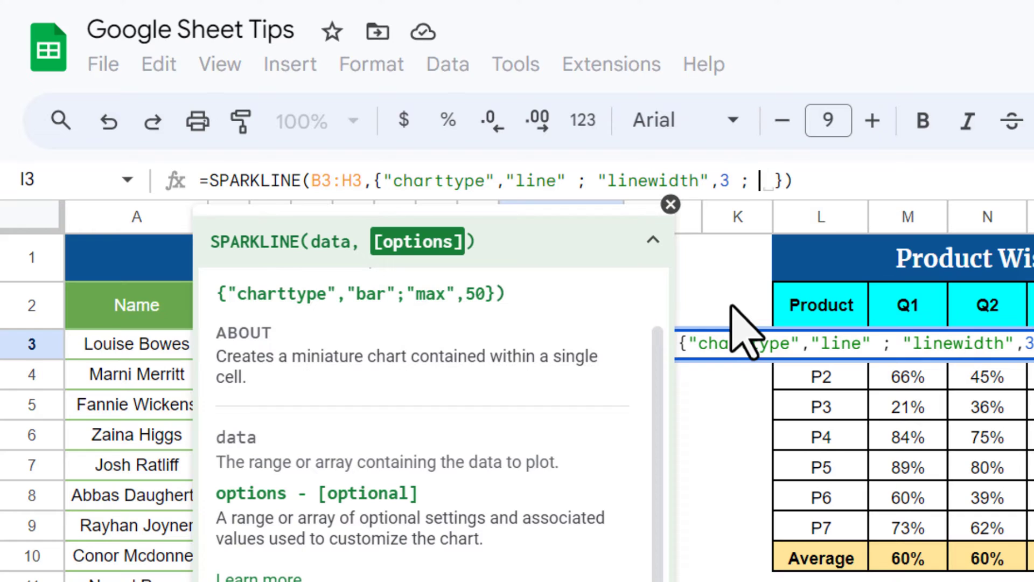
pyautogui.write('"')
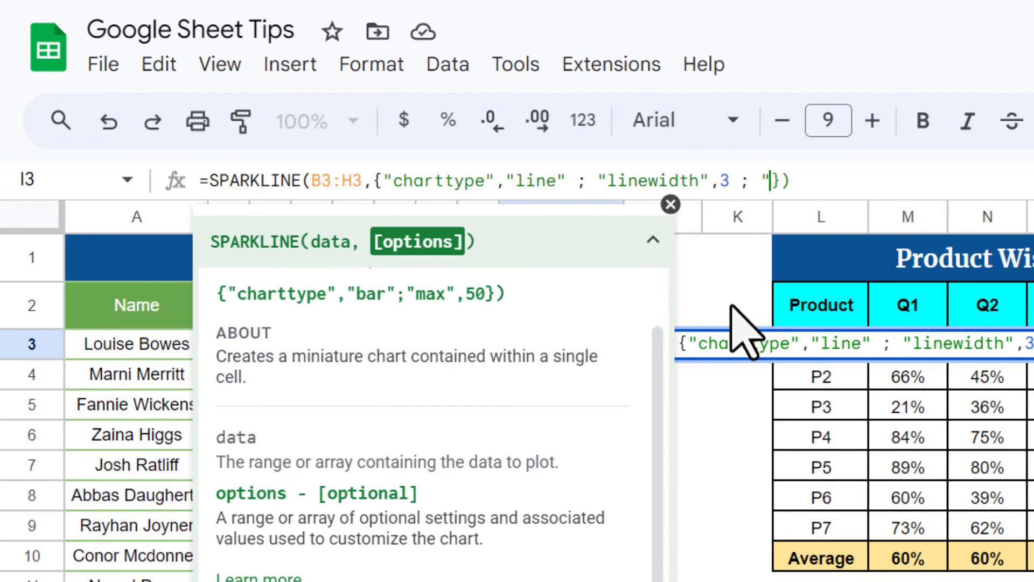
pyautogui.write('color"')
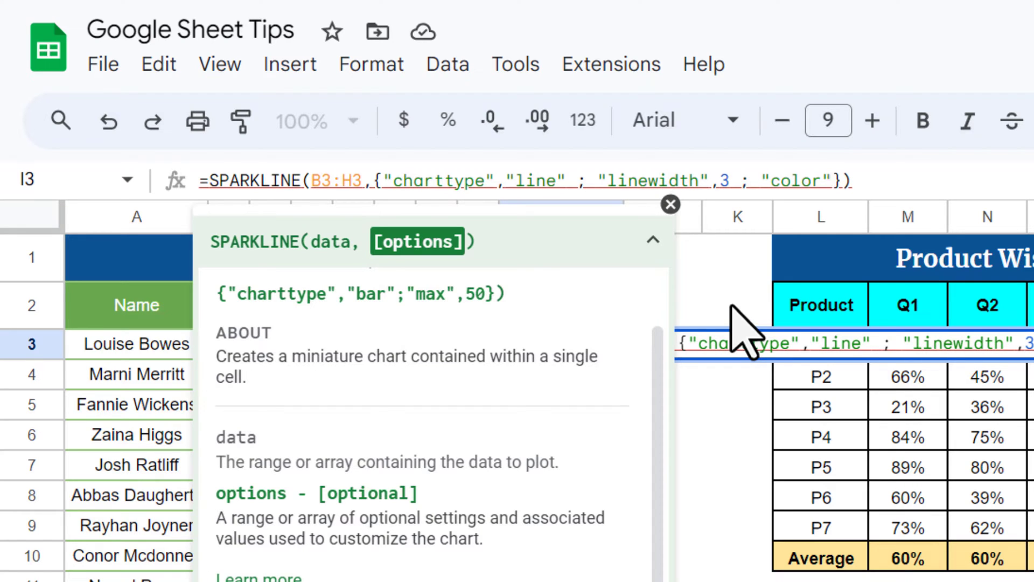
pyautogui.write(', ')
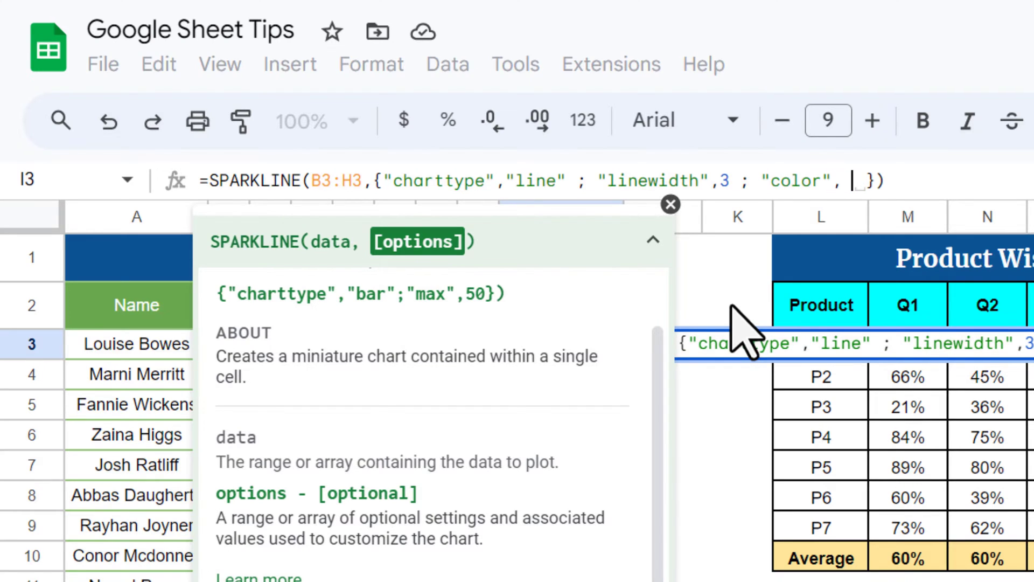
pyautogui.write('"orange')
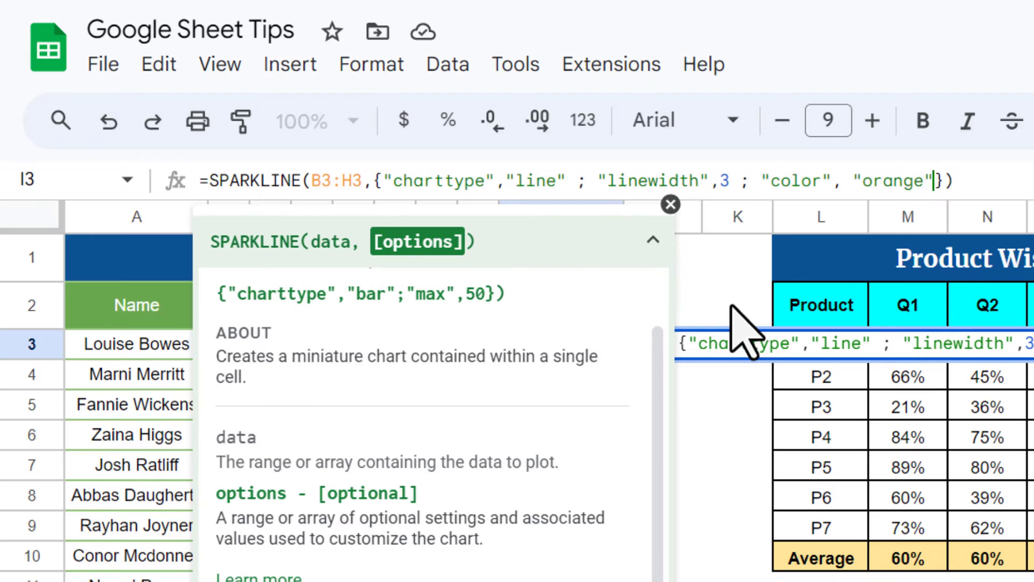
pyautogui.write('" ;')
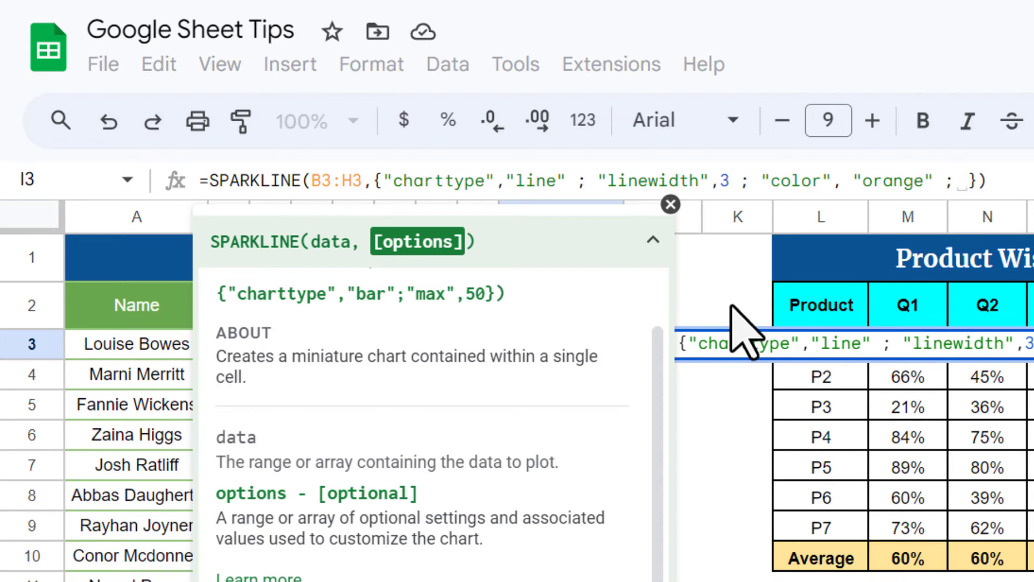
pyautogui.press('BackSpace')
pyautogui.press('BackSpace')
pyautogui.press('BackSpace')
pyautogui.press('BackSpace')
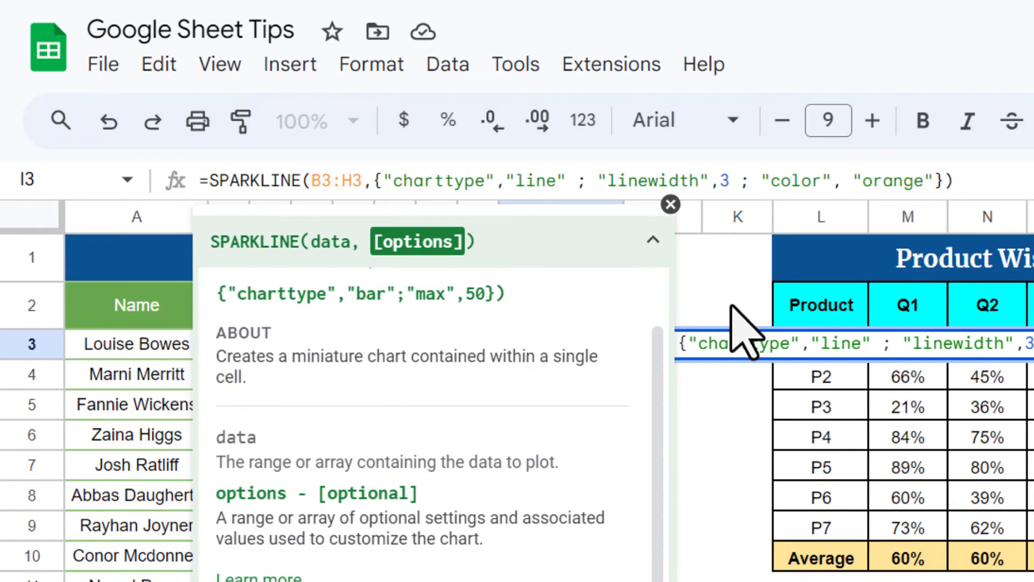
pyautogui.press('Return')
pyautogui.press('Up')
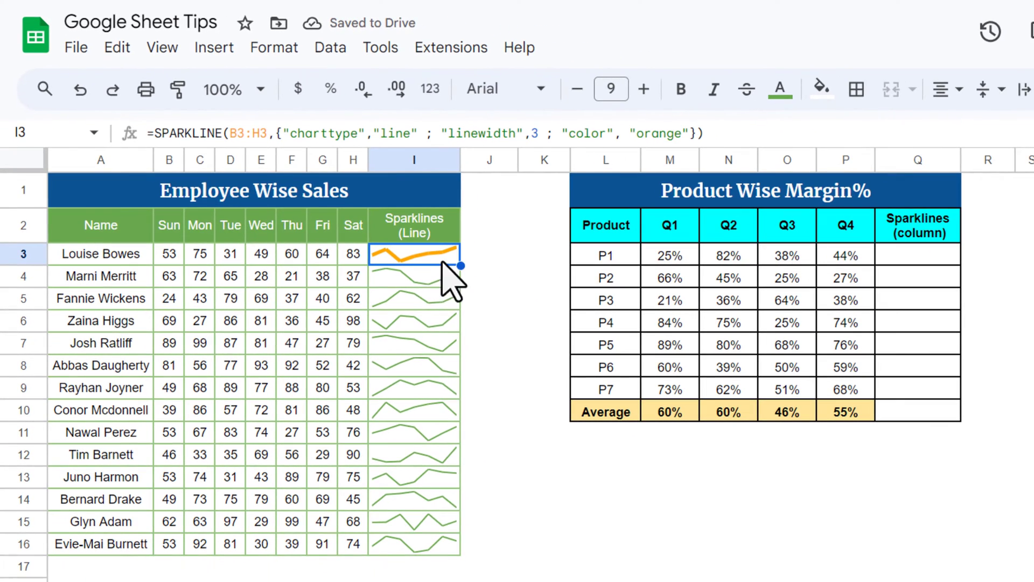
# Fill the orange sparkline down to I16 and try line widths 3 and 1 in I3.
pyautogui.moveTo(601, 346); pyautogui.dragTo(599, 581)
pyautogui.moveTo(459, 556); pyautogui.dragTo(462, 550)
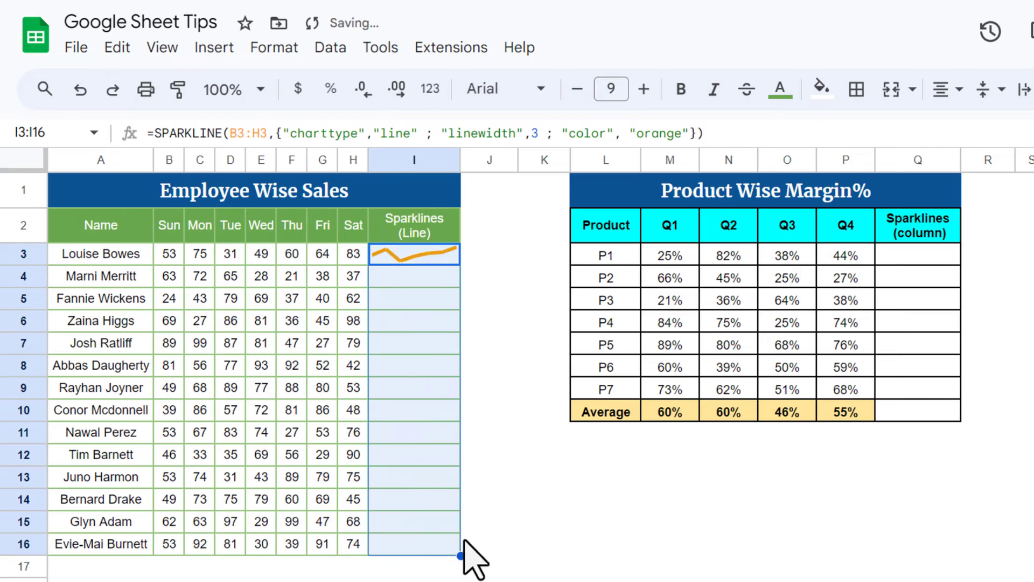
pyautogui.click(421, 254)
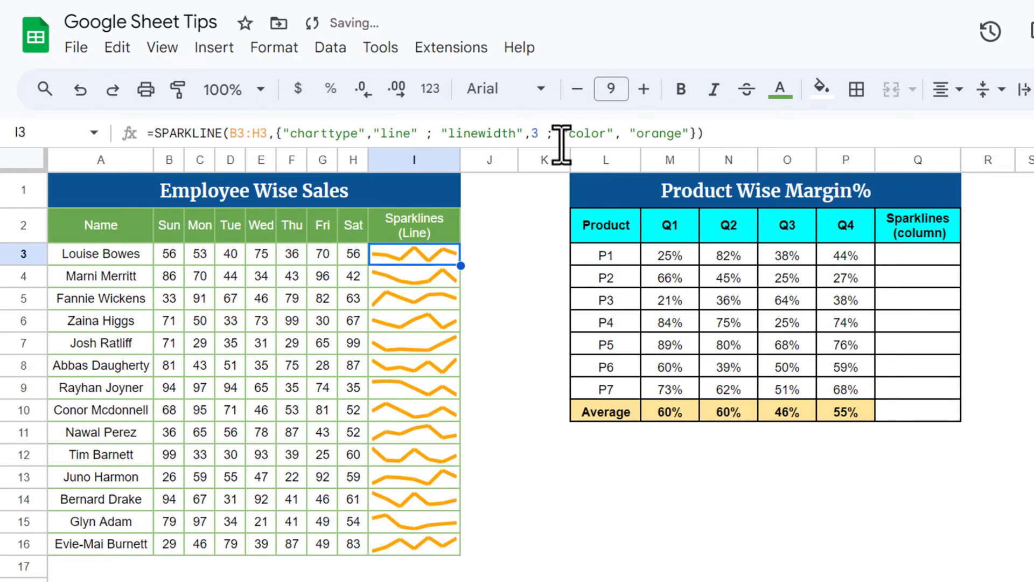
pyautogui.doubleClick(533, 134)
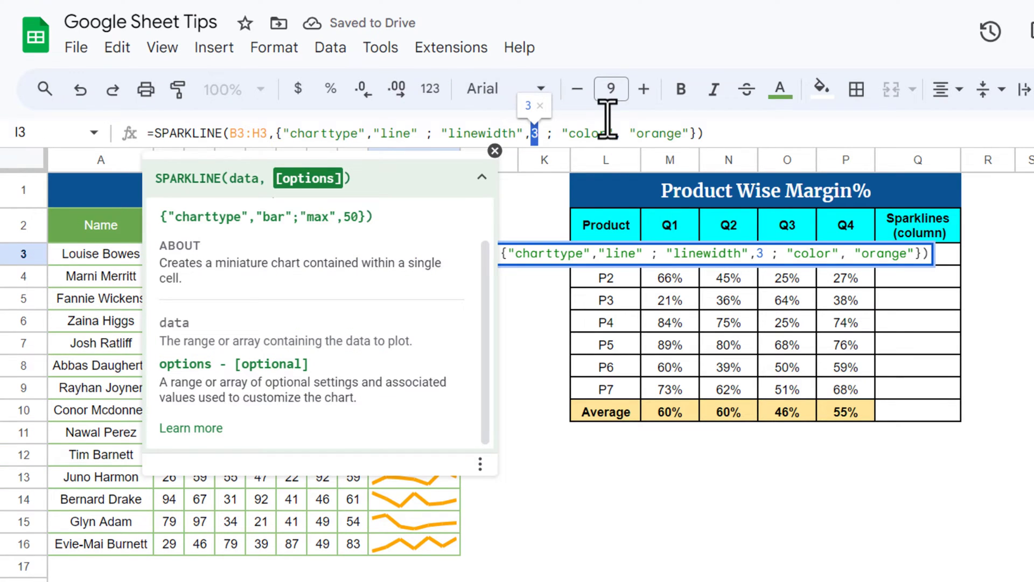
pyautogui.write('3')
pyautogui.press('Return')
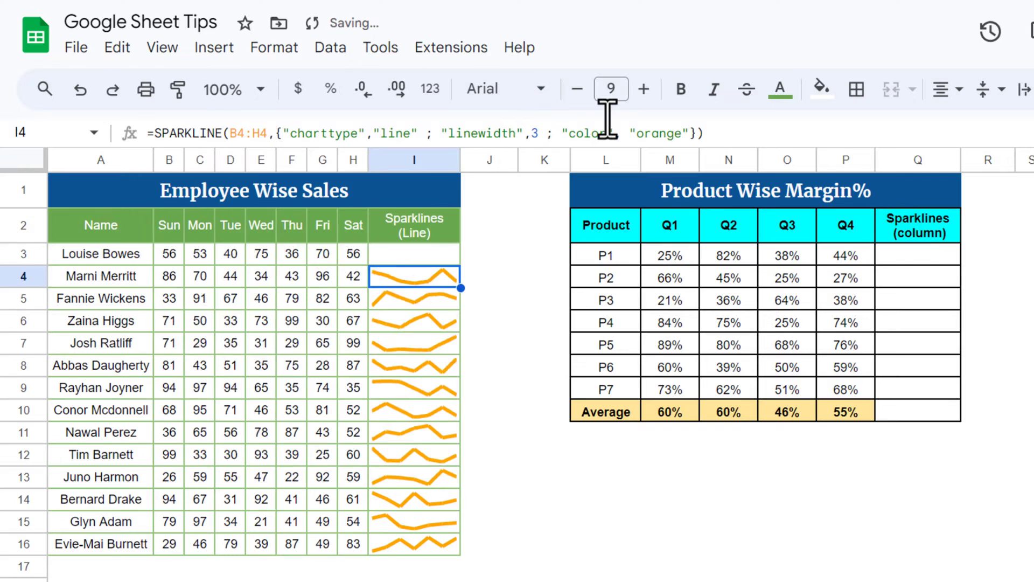
pyautogui.click(443, 255)
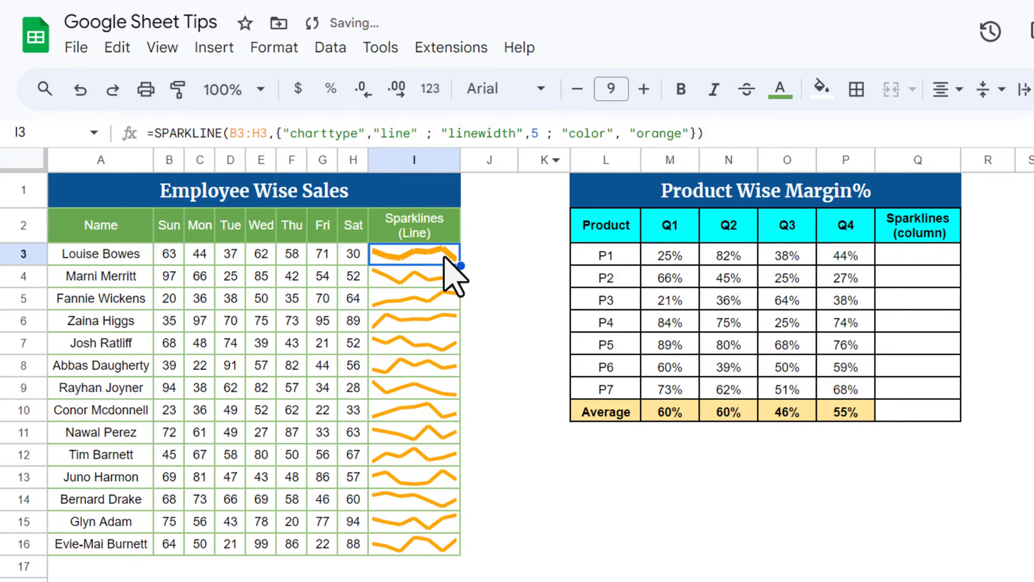
pyautogui.click(535, 134)
pyautogui.write('1')
pyautogui.press('Return')
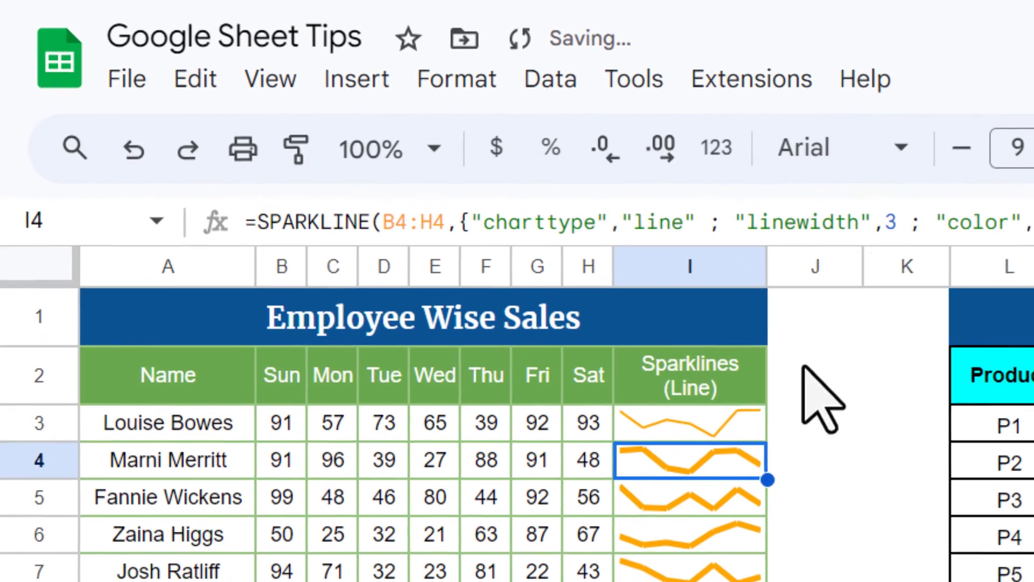
# Set I3's line width to 0.5, fill it down to row 16, and view SPARKLINE help.
pyautogui.click(551, 311)
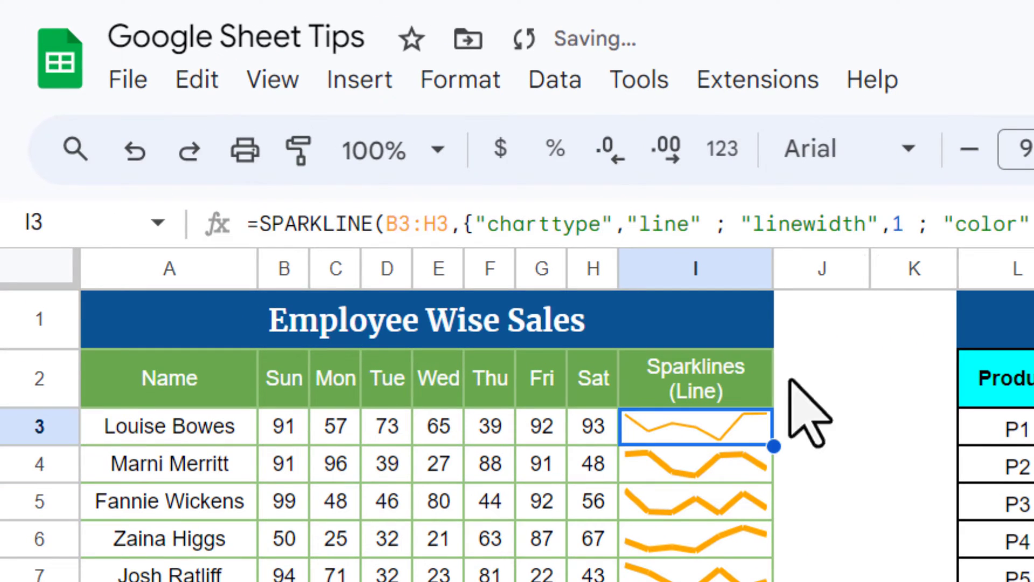
pyautogui.click(653, 163)
pyautogui.doubleClick(898, 223)
pyautogui.write('0.')
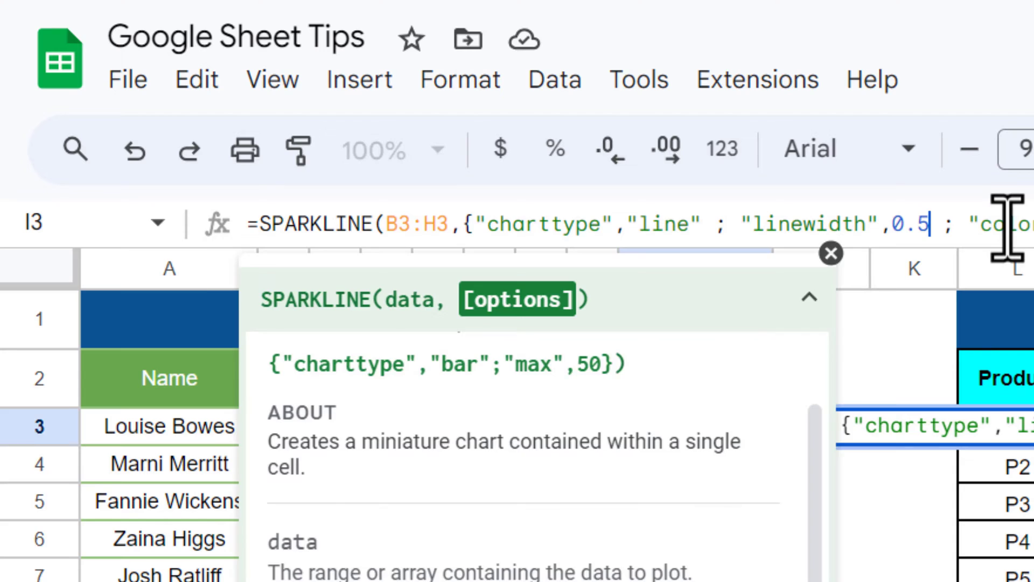
pyautogui.write('5')
pyautogui.press('Return')
pyautogui.press('Up')
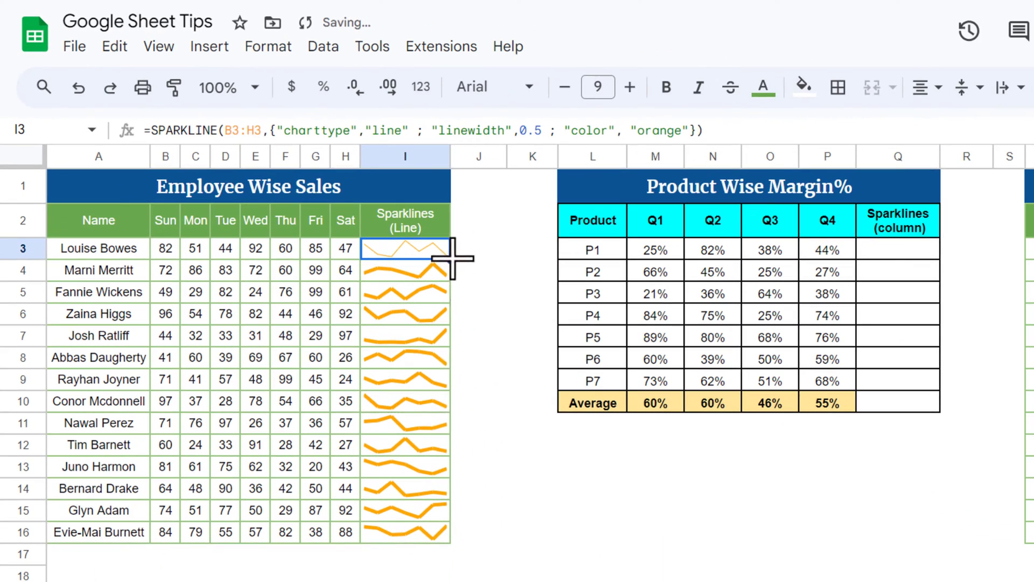
pyautogui.moveTo(444, 539); pyautogui.dragTo(444, 540)
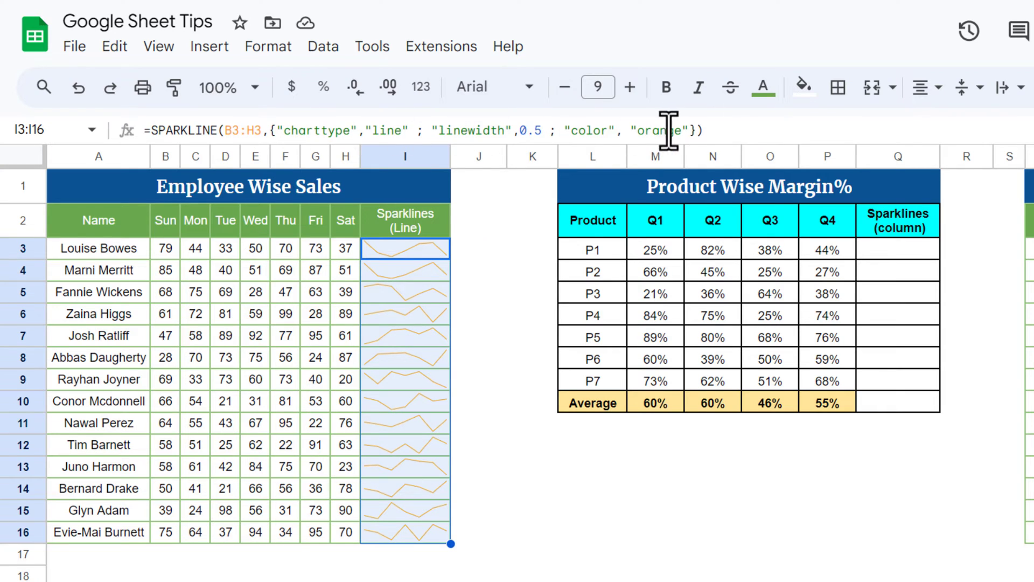
pyautogui.click(694, 130)
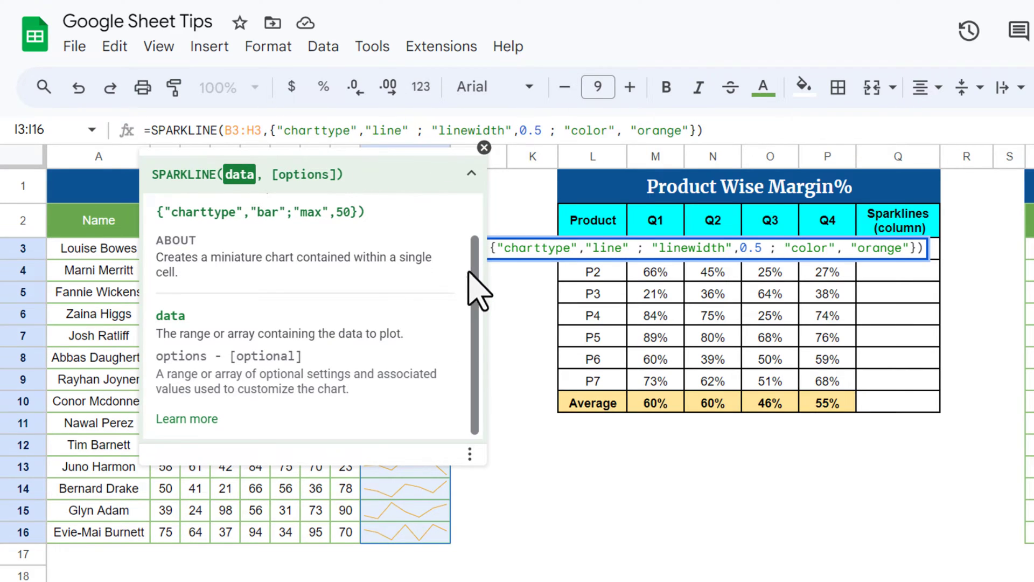
pyautogui.click(189, 420)
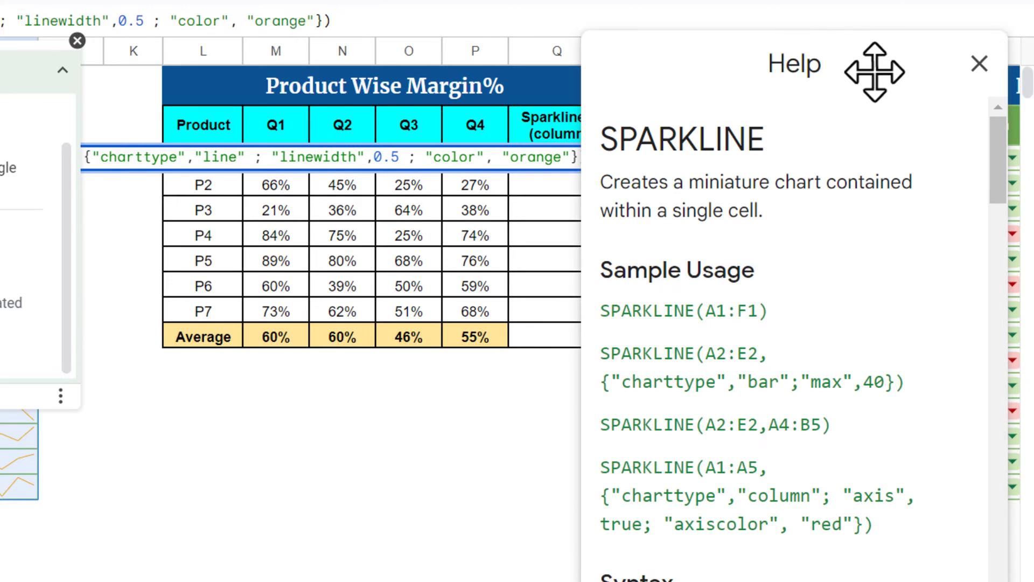
pyautogui.moveTo(997, 158); pyautogui.dragTo(1000, 170)
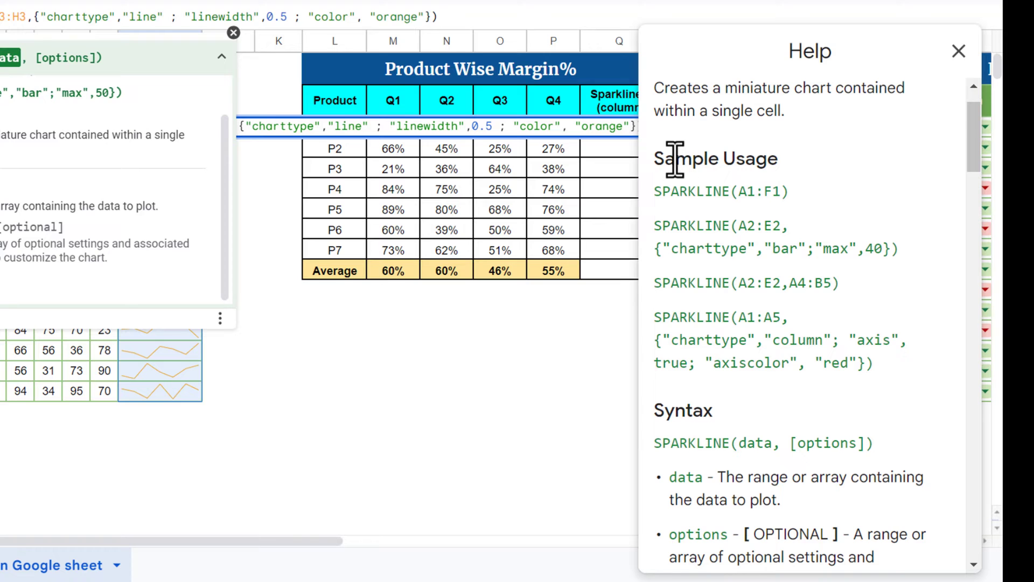
pyautogui.moveTo(981, 127); pyautogui.dragTo(968, 172)
pyautogui.moveTo(676, 209)
pyautogui.mouseDown()
pyautogui.moveTo(712, 208)
pyautogui.moveTo(689, 207)
pyautogui.mouseUp()
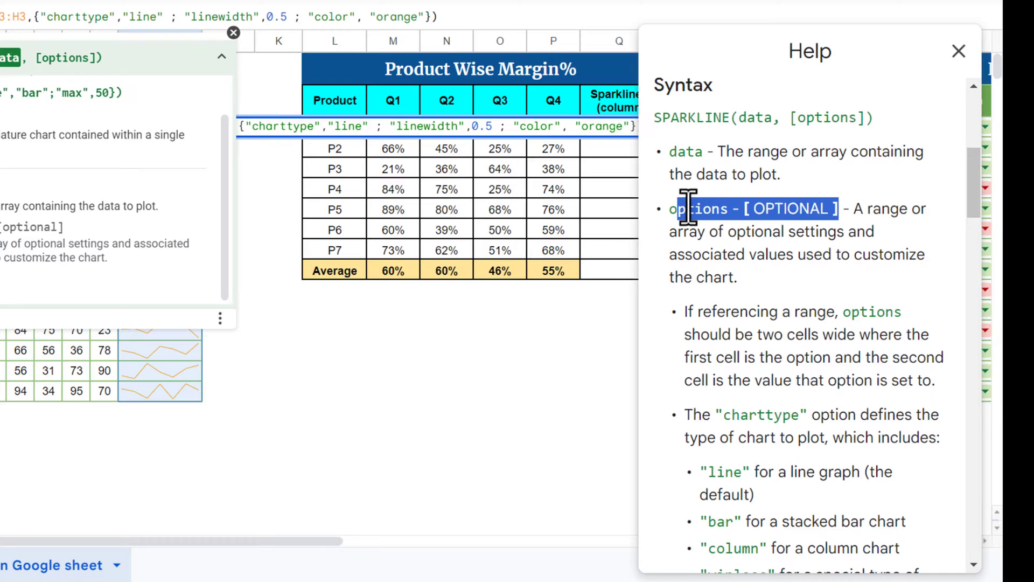
pyautogui.moveTo(976, 180); pyautogui.dragTo(861, 196)
pyautogui.moveTo(732, 165); pyautogui.dragTo(751, 199)
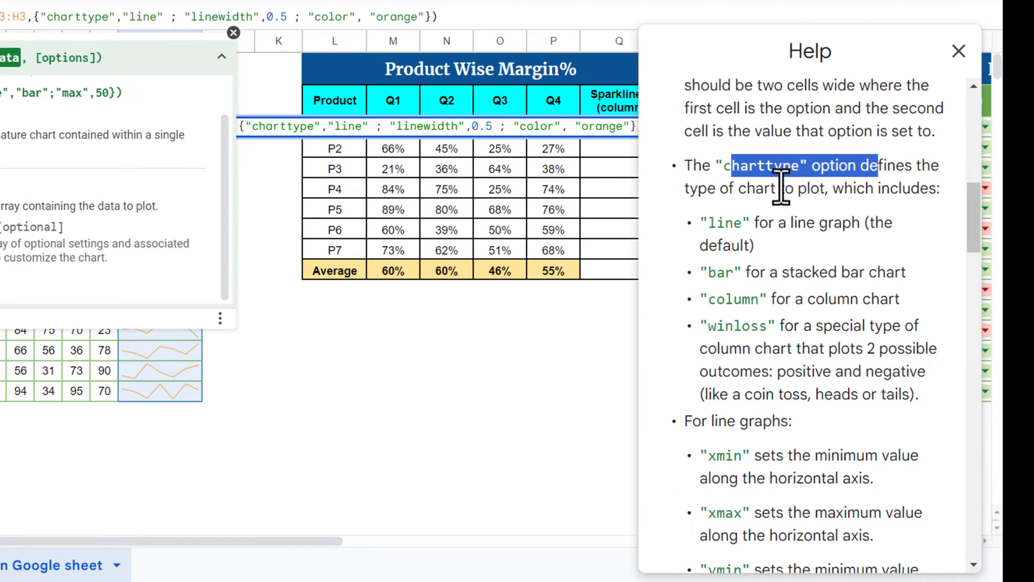
pyautogui.click(725, 221)
pyautogui.click(705, 279)
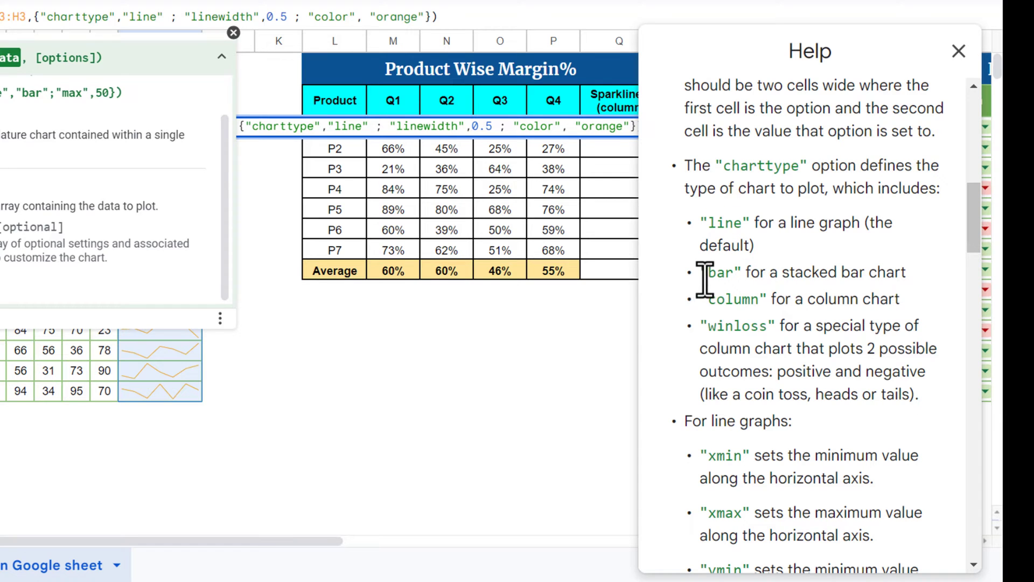
pyautogui.doubleClick(734, 298)
pyautogui.doubleClick(756, 326)
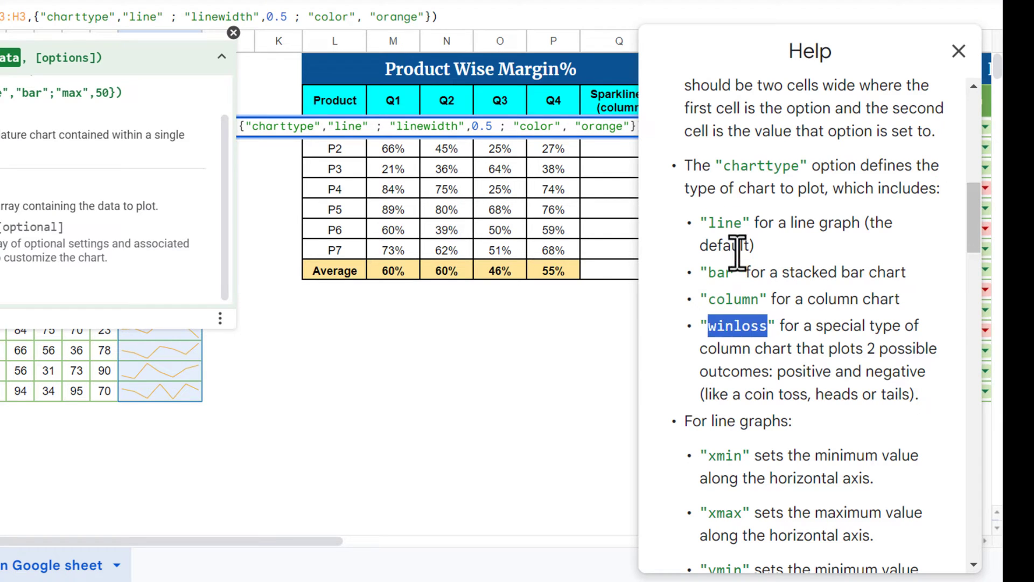
pyautogui.moveTo(978, 205); pyautogui.dragTo(976, 253)
pyautogui.doubleClick(709, 143)
pyautogui.moveTo(722, 176); pyautogui.dragTo(784, 402)
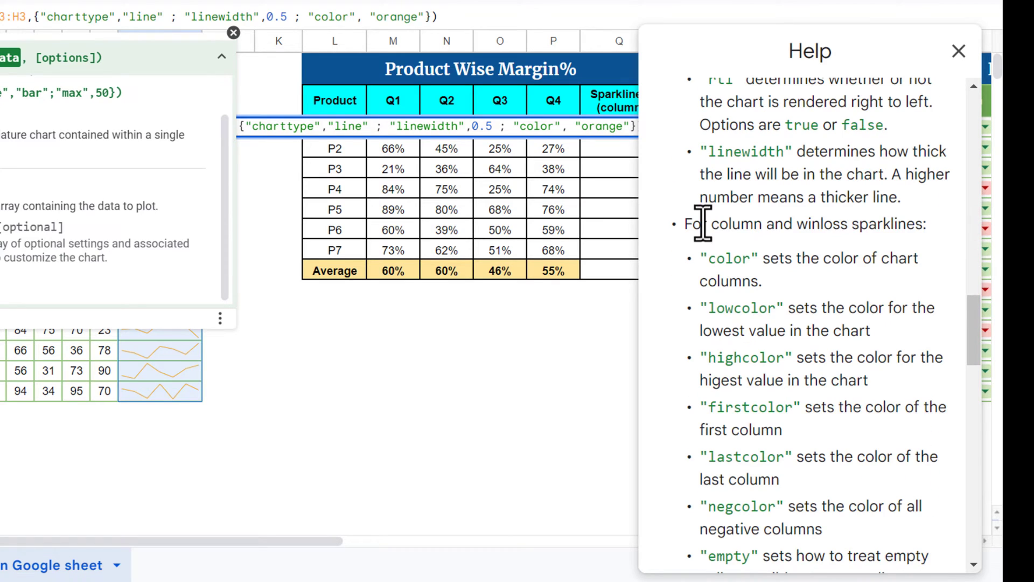
pyautogui.moveTo(703, 224); pyautogui.dragTo(878, 224)
pyautogui.moveTo(977, 311); pyautogui.dragTo(979, 450)
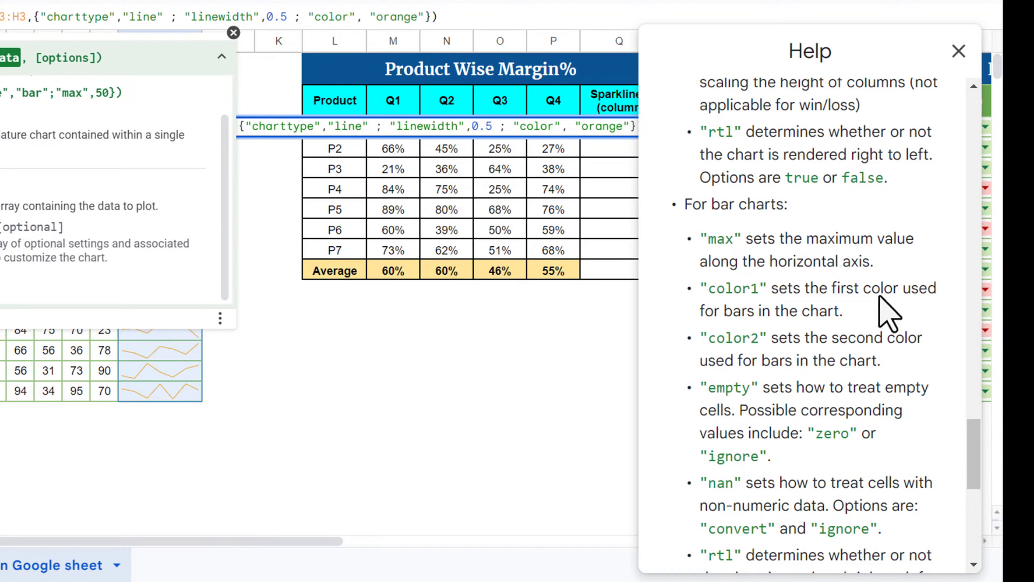
pyautogui.moveTo(745, 261); pyautogui.dragTo(792, 433)
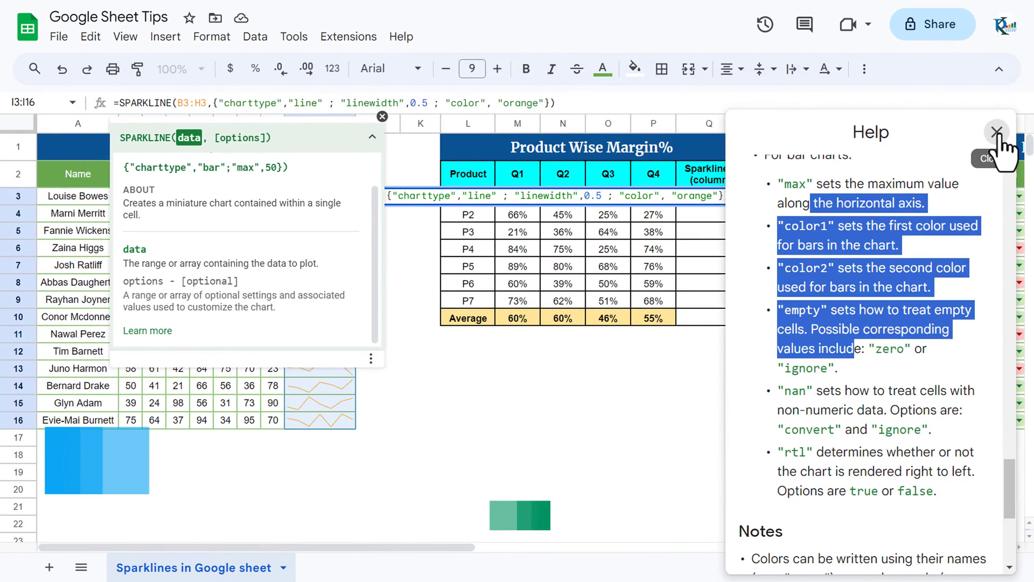
pyautogui.click(989, 114)
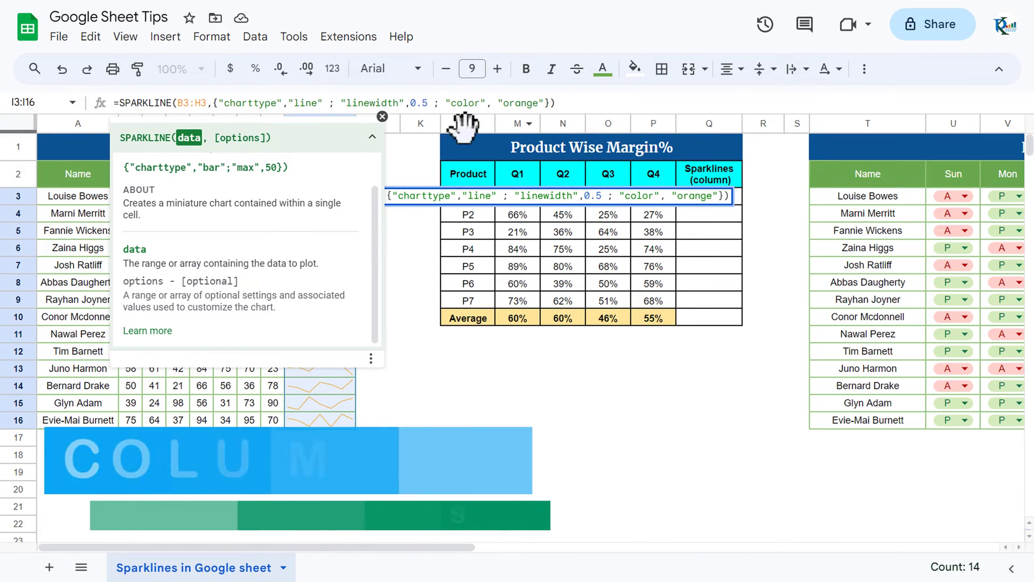
# Close the help popup and start a SPARKLINE in Q3 on P1's margins M3:P3.
pyautogui.click(382, 116)
pyautogui.click(675, 367)
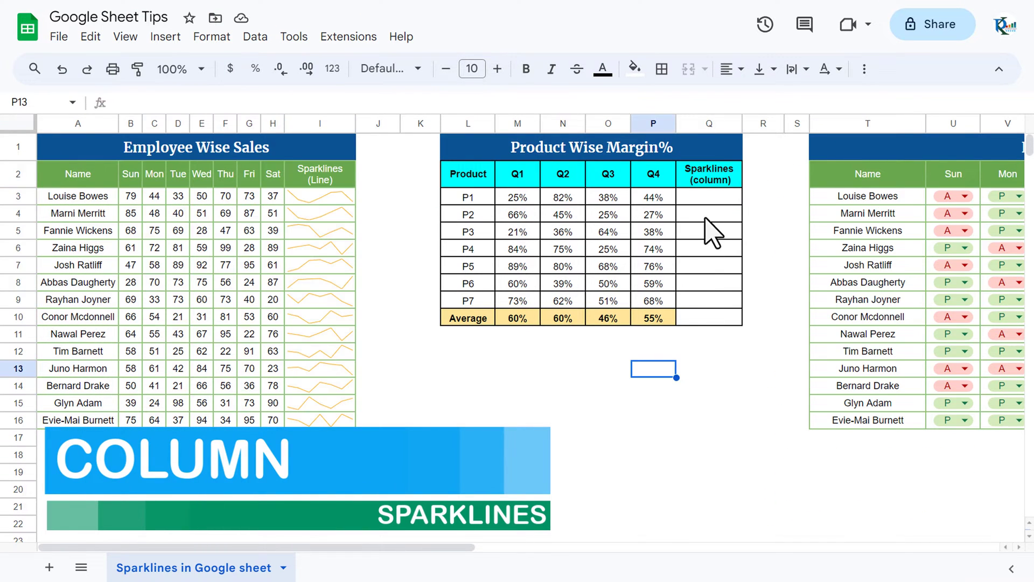
pyautogui.click(707, 198)
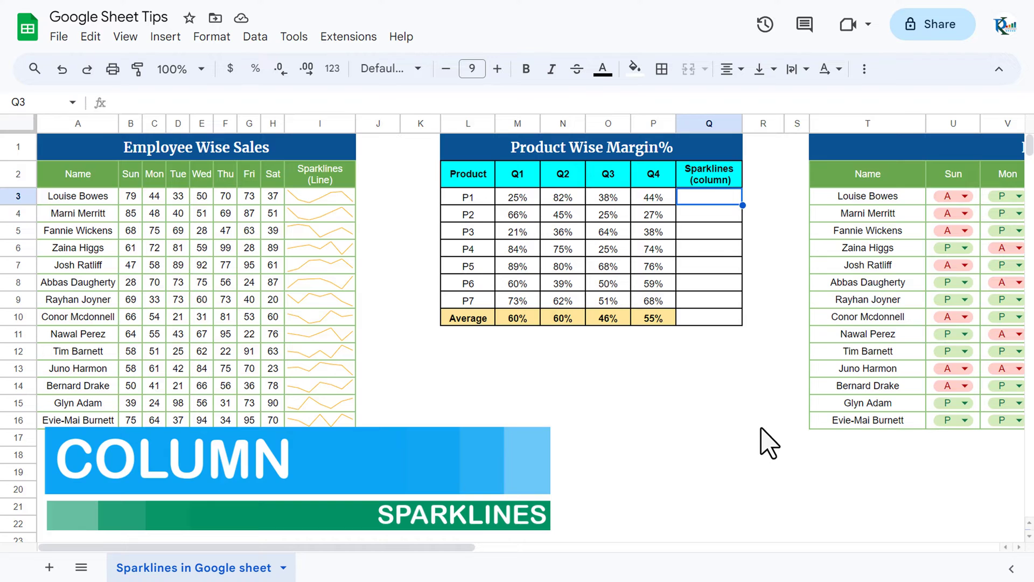
pyautogui.write('=spar')
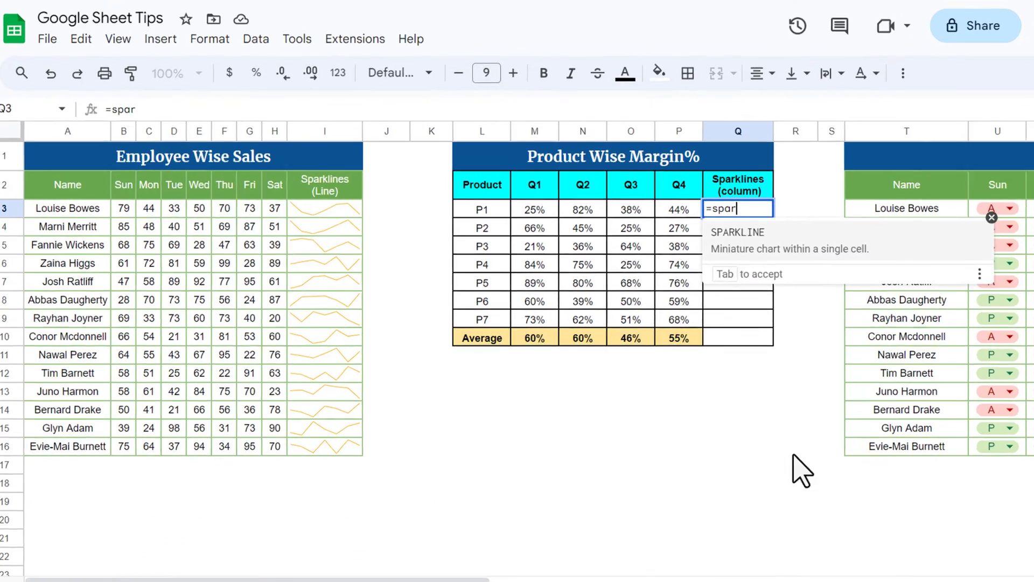
pyautogui.press('Tab')
pyautogui.press('Left')
pyautogui.hotkey('shift', 'Left')
pyautogui.hotkey('shift', 'Left')
pyautogui.hotkey('shift', 'Left')
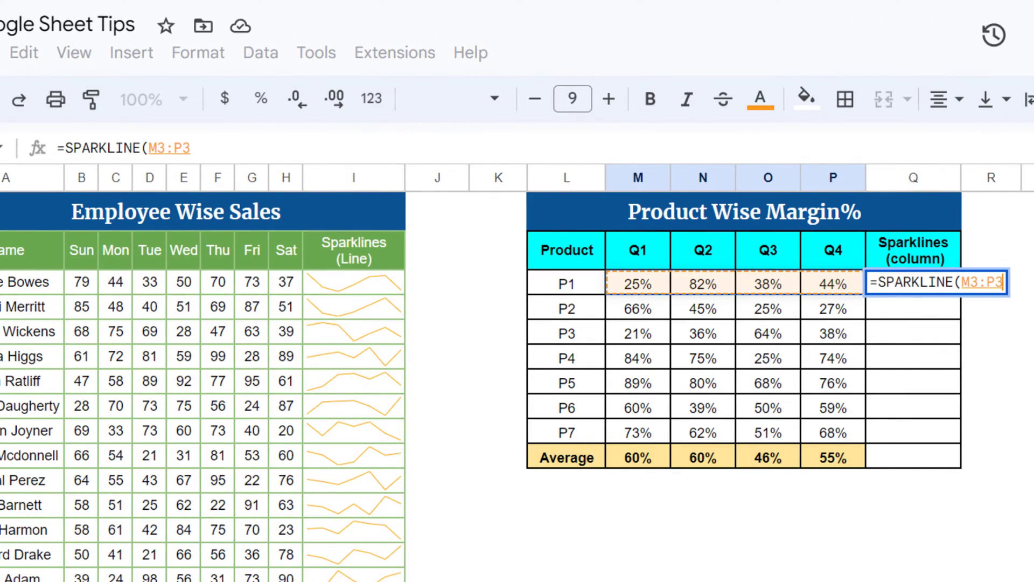
# Add the options {"charttype","column"; "color","skyblue"} to complete Q3's sparkline formula.
pyautogui.write(',')
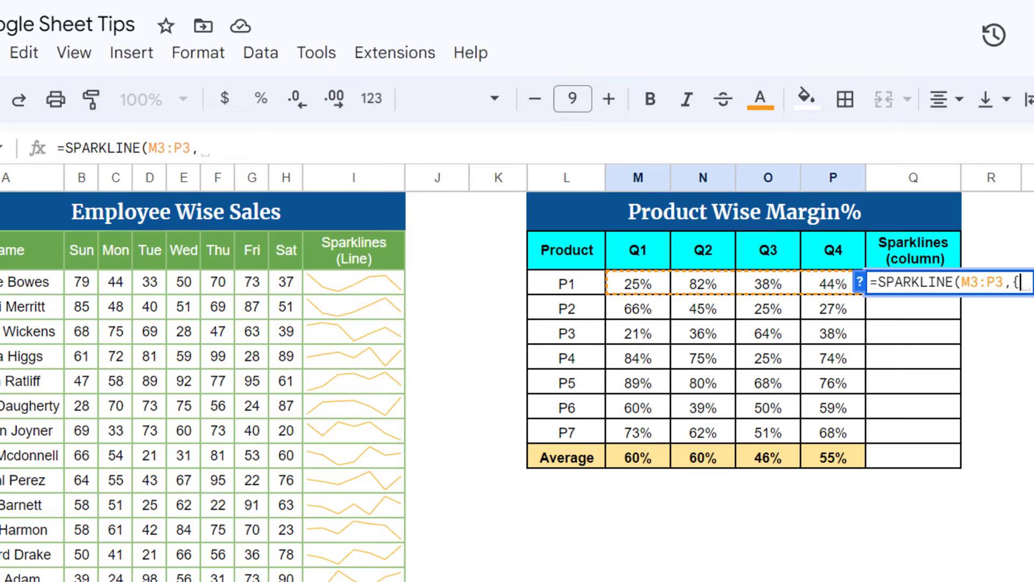
pyautogui.write('{"chart')
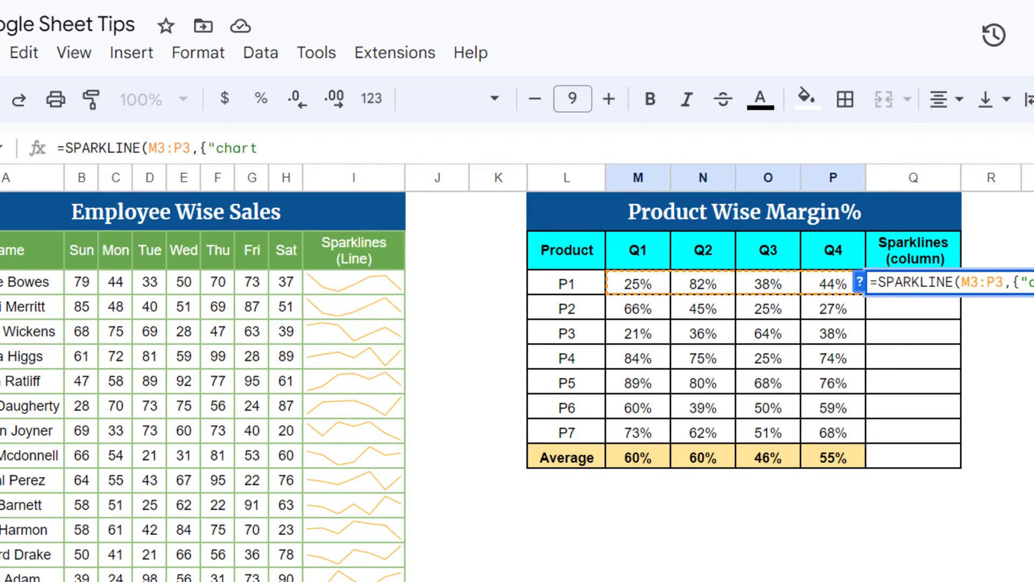
pyautogui.write('type","')
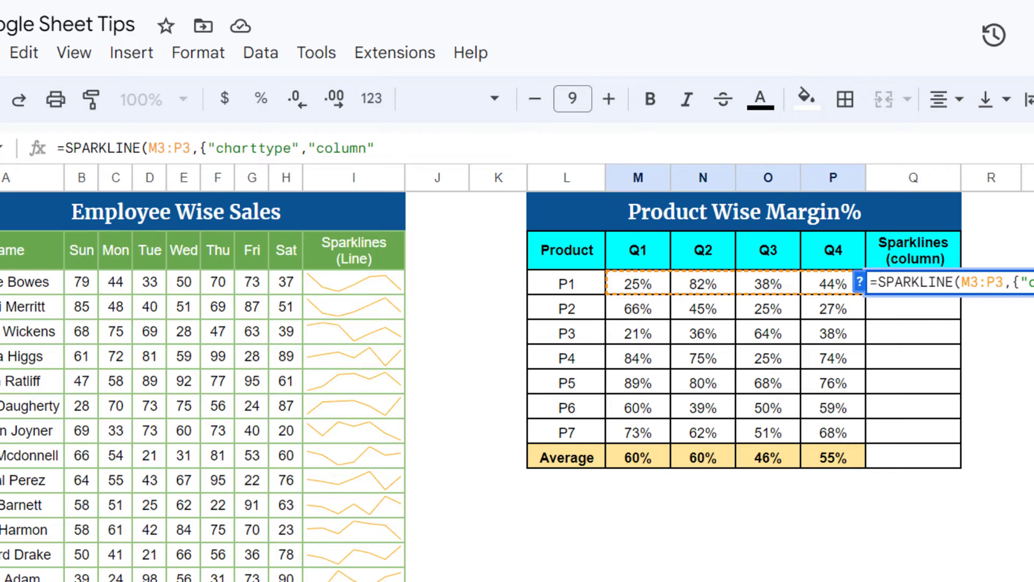
pyautogui.write('column",color')
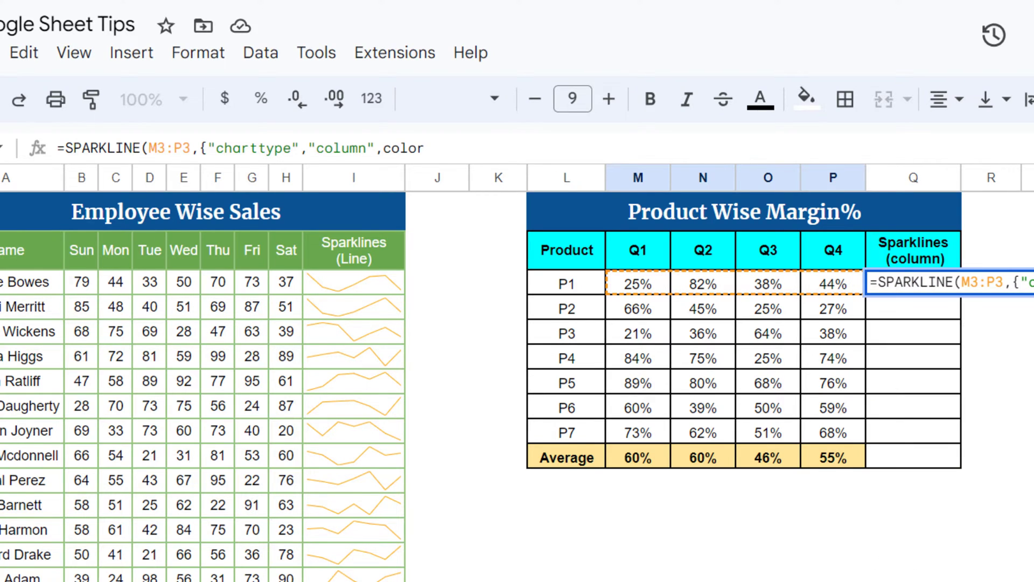
pyautogui.press('BackSpace')
pyautogui.press('BackSpace')
pyautogui.press('BackSpace')
pyautogui.press('BackSpace')
pyautogui.press('BackSpace')
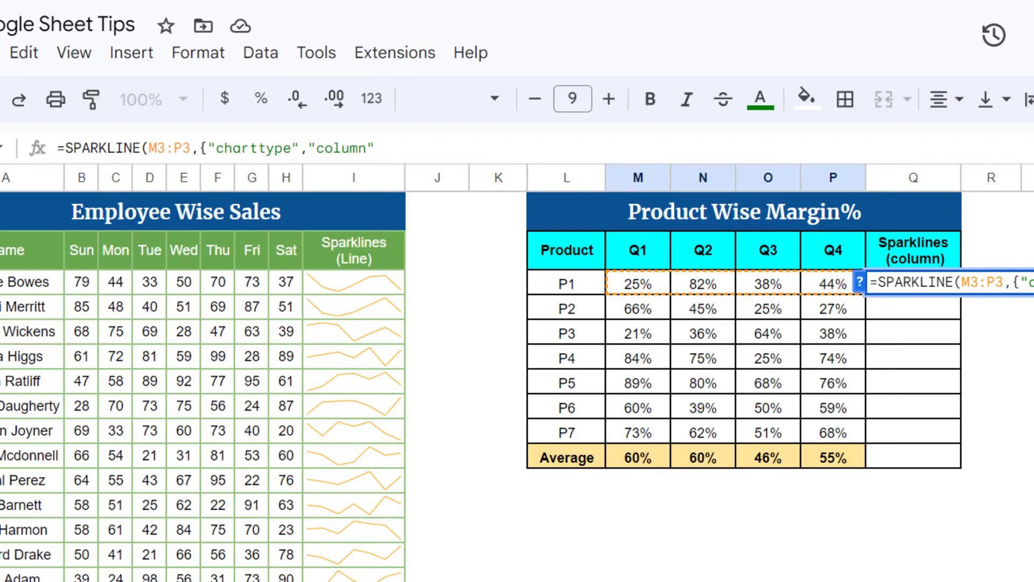
pyautogui.write(';')
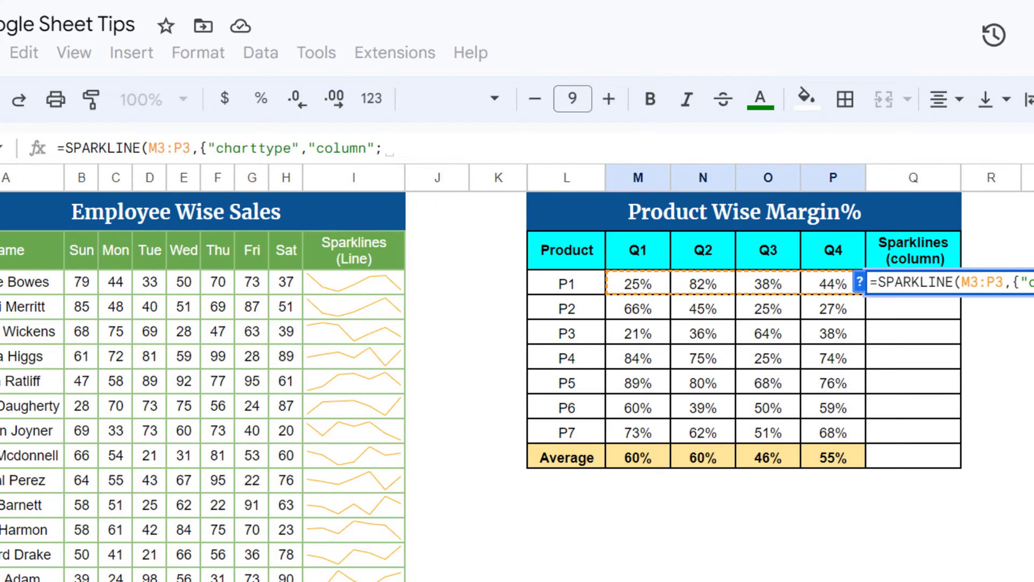
pyautogui.write(' "co')
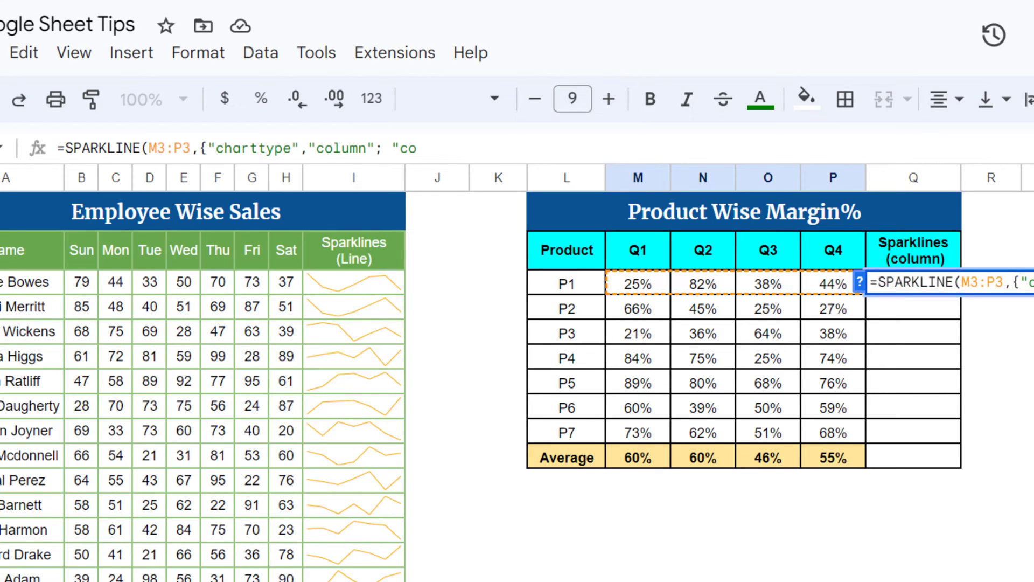
pyautogui.write('lor",')
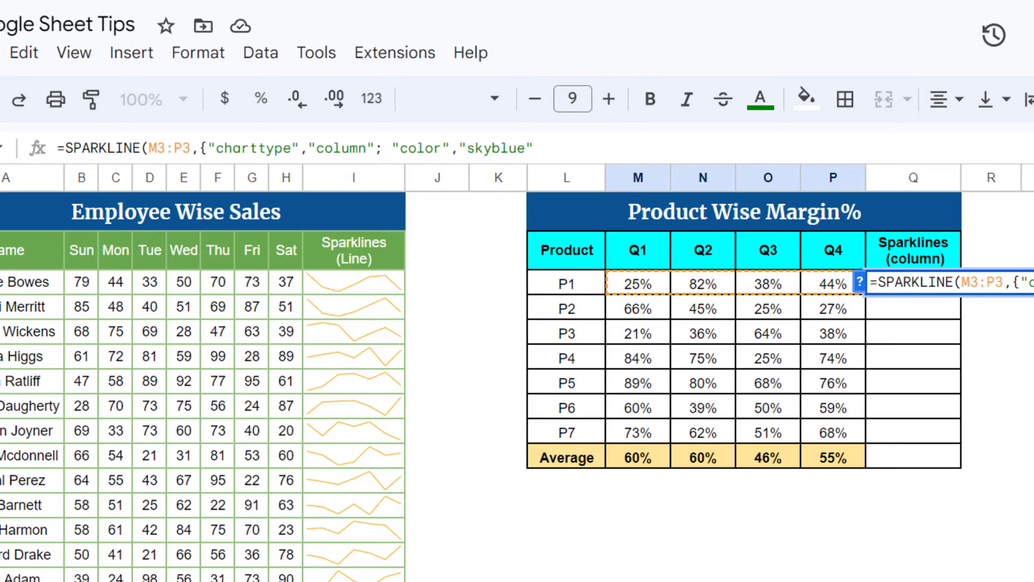
pyautogui.write('"skyblue"})')
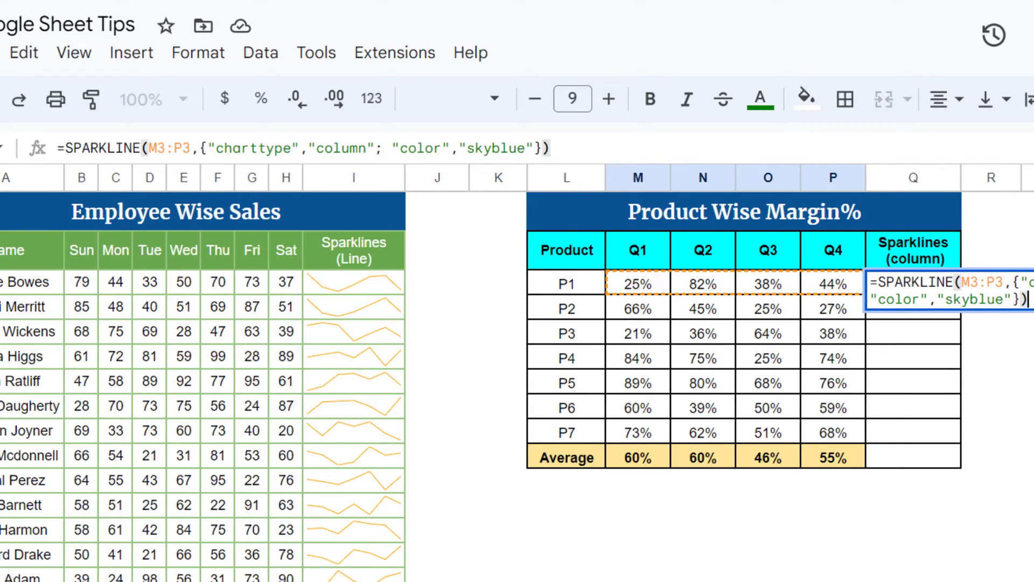
pyautogui.press('Return')
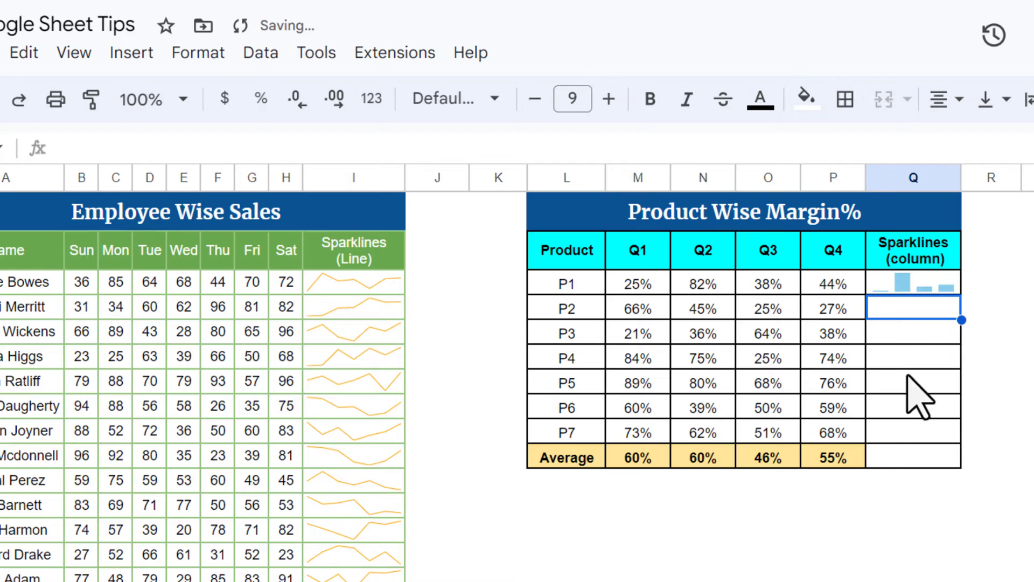
pyautogui.click(926, 283)
pyautogui.moveTo(961, 296); pyautogui.dragTo(964, 466)
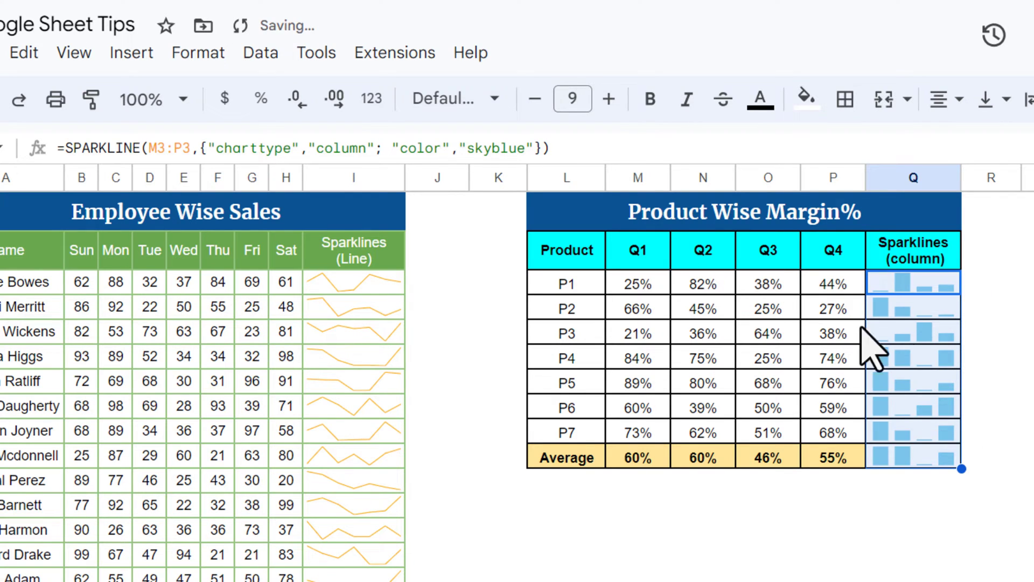
pyautogui.click(923, 301)
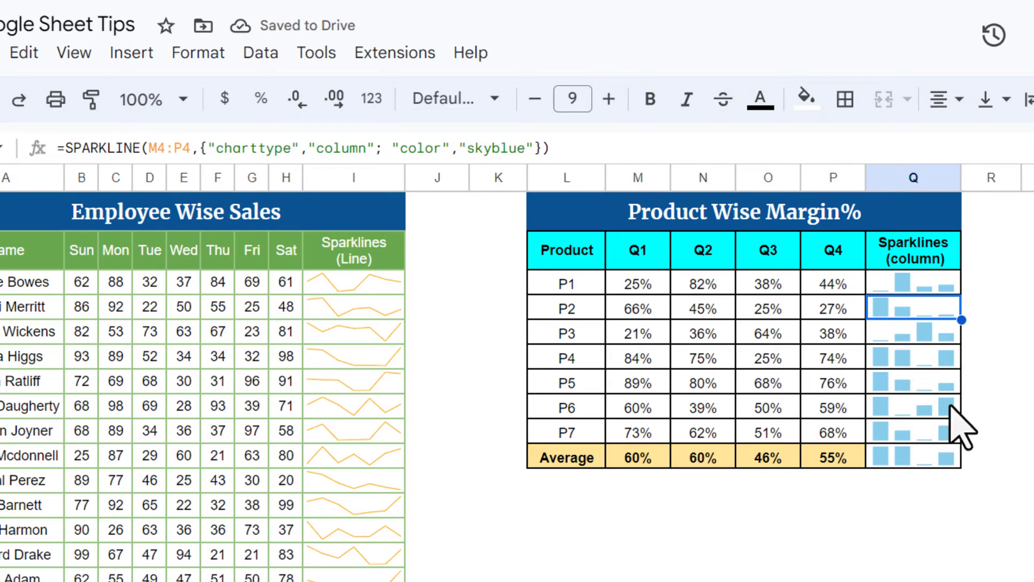
pyautogui.click(907, 278)
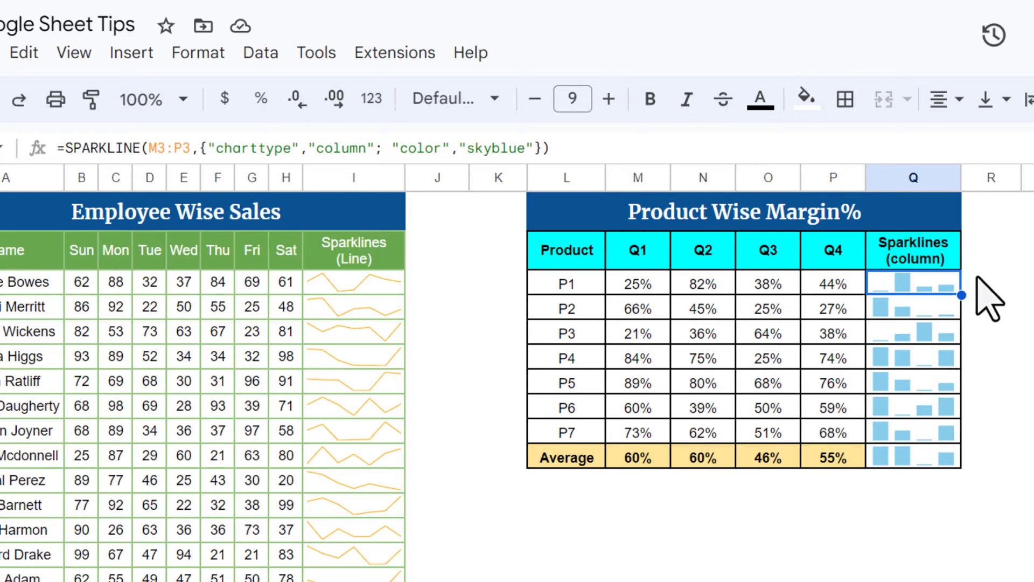
# Add "lowcolor","red" to Q3's formula, changing its separator to a semicolon.
pyautogui.click(540, 148)
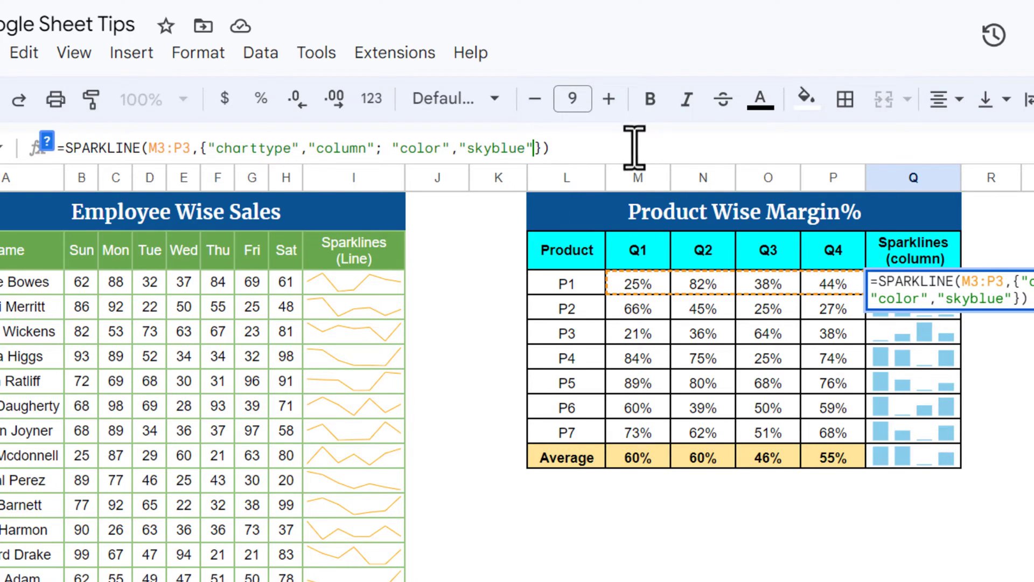
pyautogui.write(',"low')
pyautogui.write('color"')
pyautogui.write(',"')
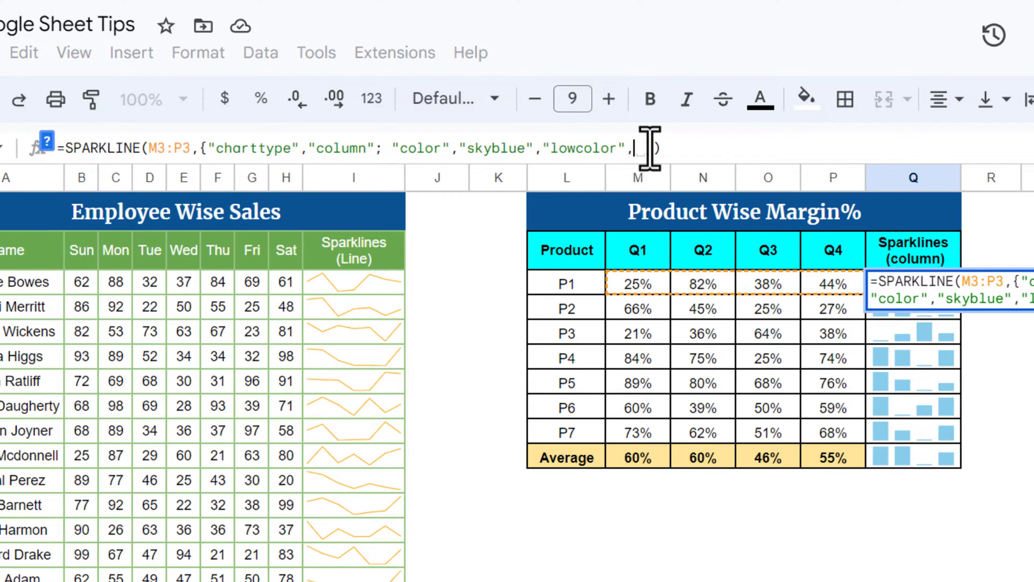
pyautogui.write('red"')
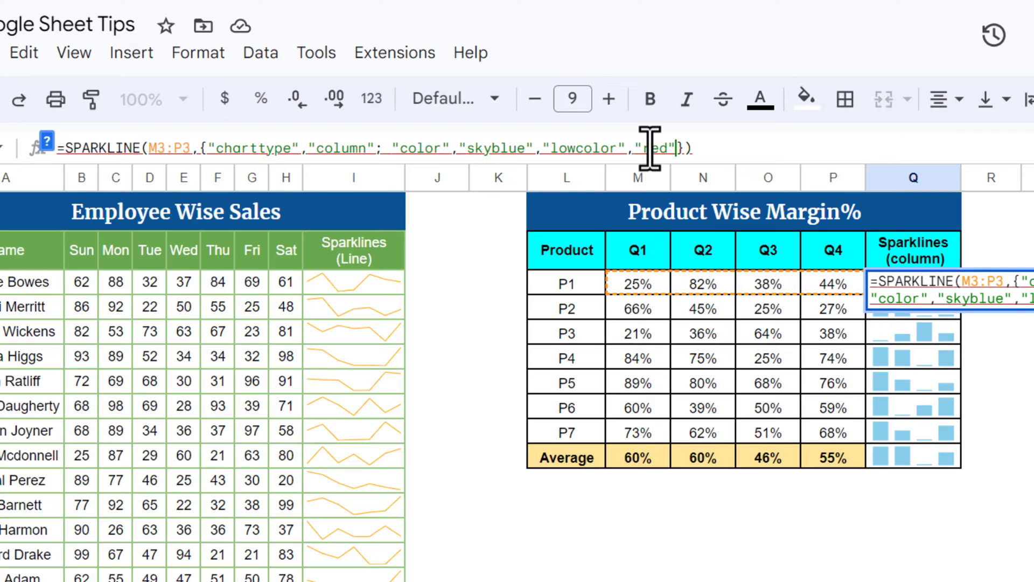
pyautogui.click(535, 148)
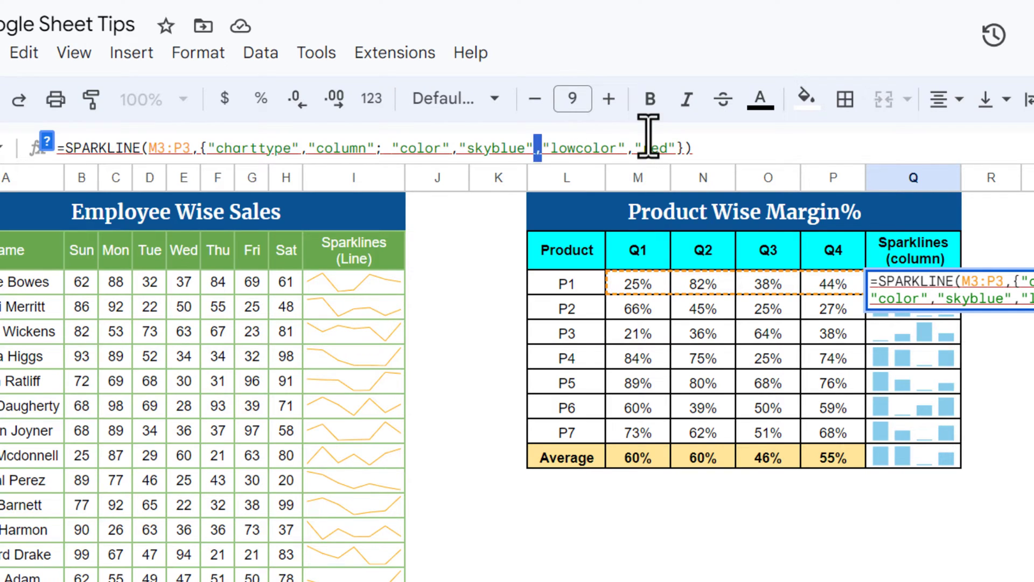
pyautogui.write(';')
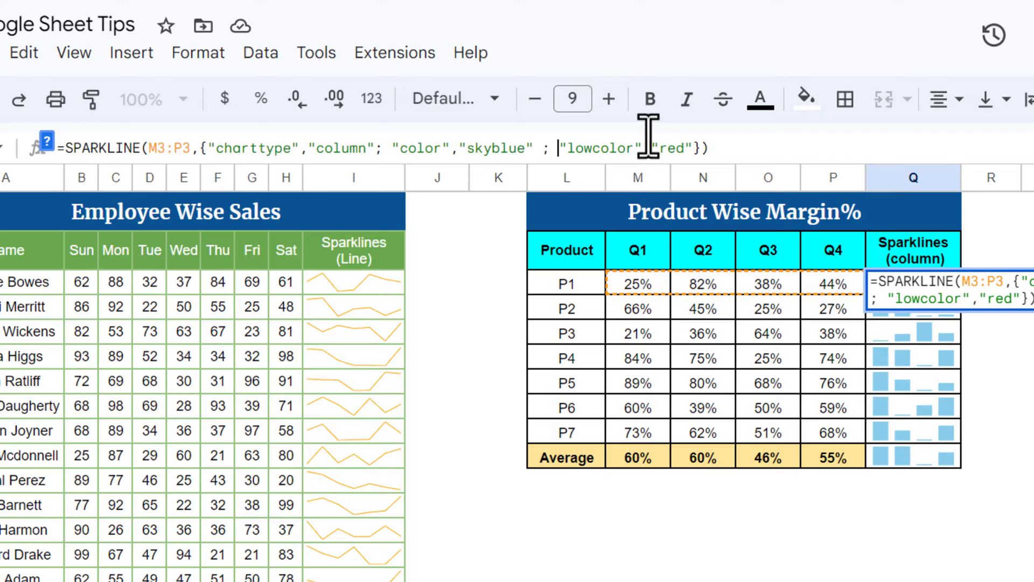
pyautogui.press('Return')
pyautogui.press('Up')
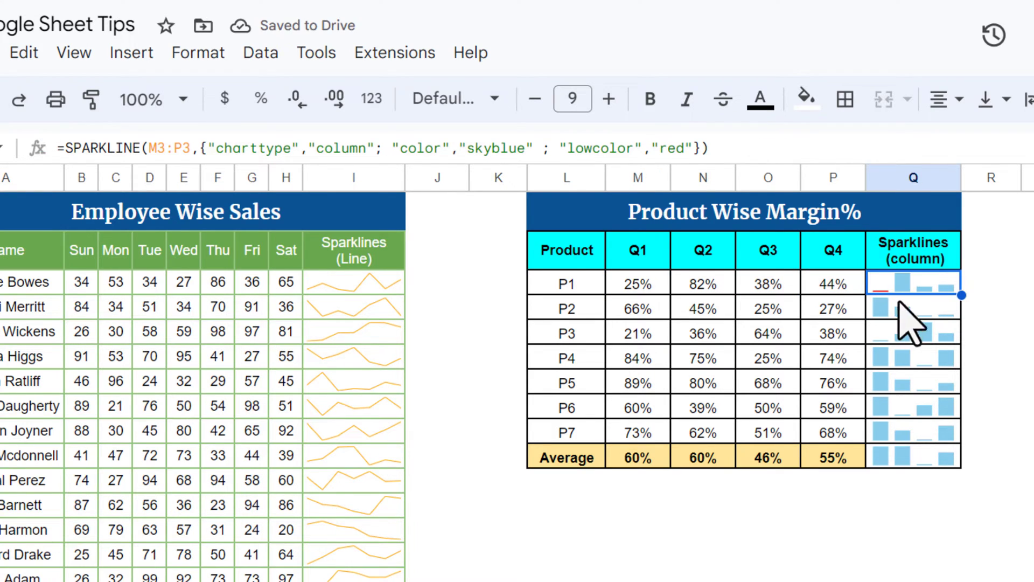
# Add "highcolor","green" to Q3's formula, fill it down through Q10, and check P2's copy.
pyautogui.click(694, 148)
pyautogui.write('; ')
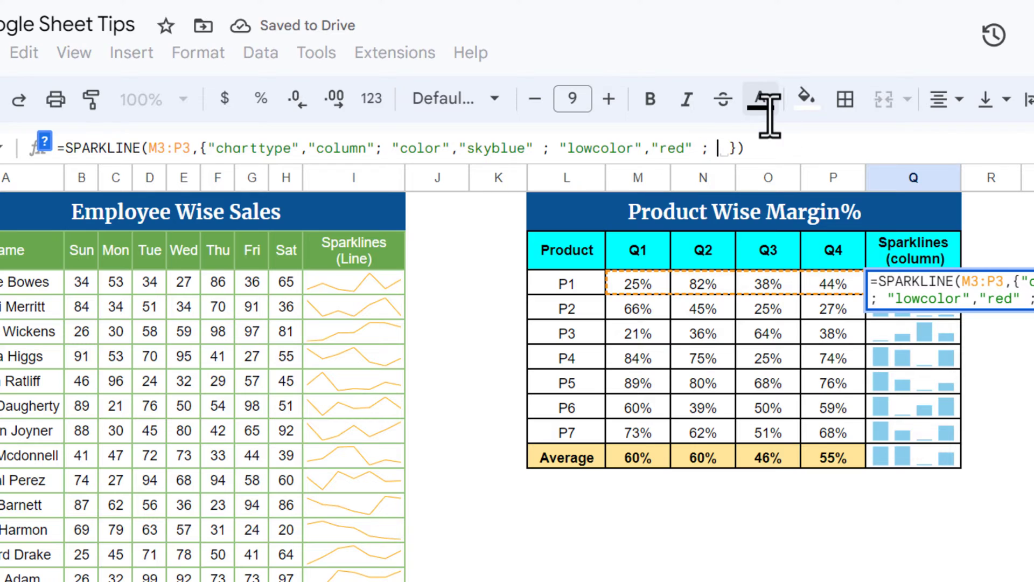
pyautogui.write('"highcolor","green')
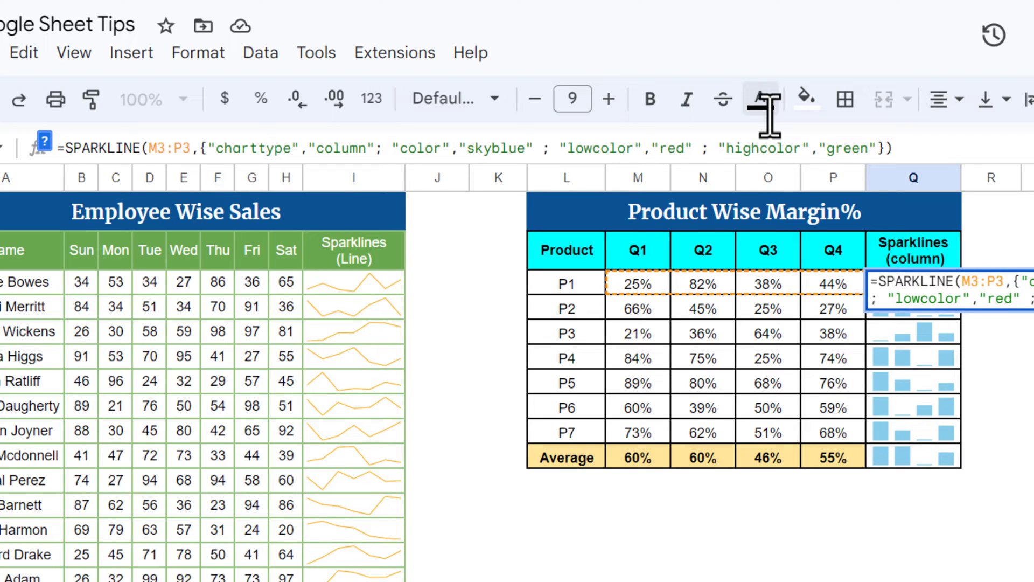
pyautogui.press('Return')
pyautogui.hotkey('ctrl', 'Return')
pyautogui.press('Up')
pyautogui.press('Down')
pyautogui.press('Down')
pyautogui.press('Down')
pyautogui.press('Down')
pyautogui.press('Down')
pyautogui.press('Down')
pyautogui.press('Down')
pyautogui.press('Up')
pyautogui.press('Up')
pyautogui.press('Up')
pyautogui.press('Up')
pyautogui.press('Up')
pyautogui.press('Up')
pyautogui.press('Up')
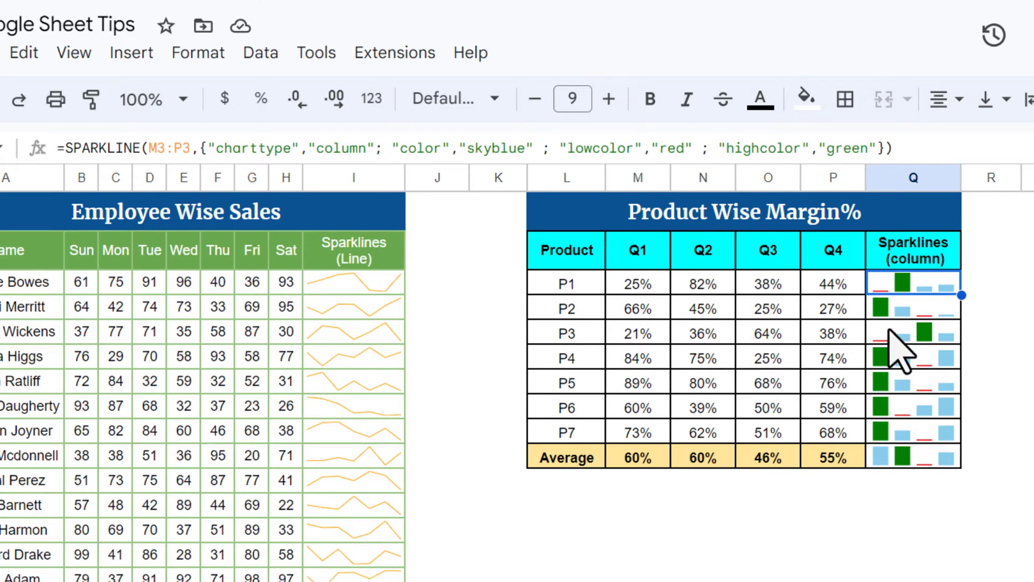
pyautogui.click(897, 305)
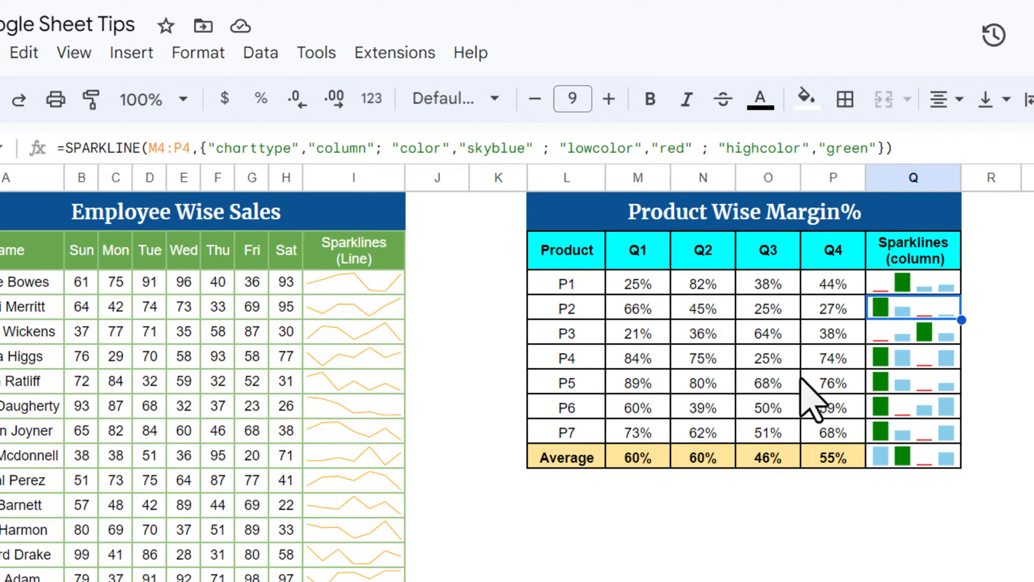
pyautogui.click(919, 280)
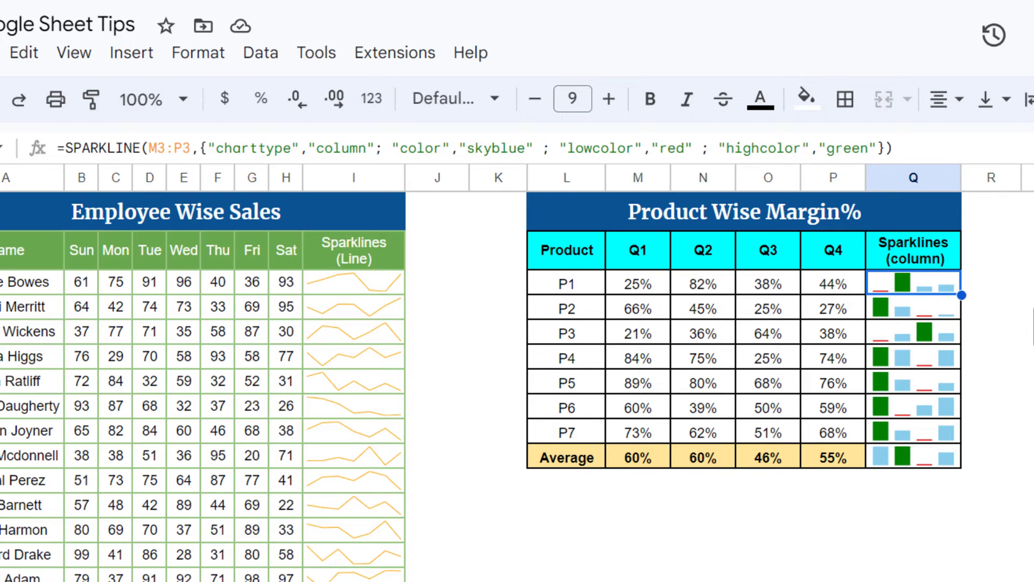
# Scroll to the attendance table and try =SPARKLINE(U3:AA3) in AI3.
pyautogui.hscroll(5, 782, 377)
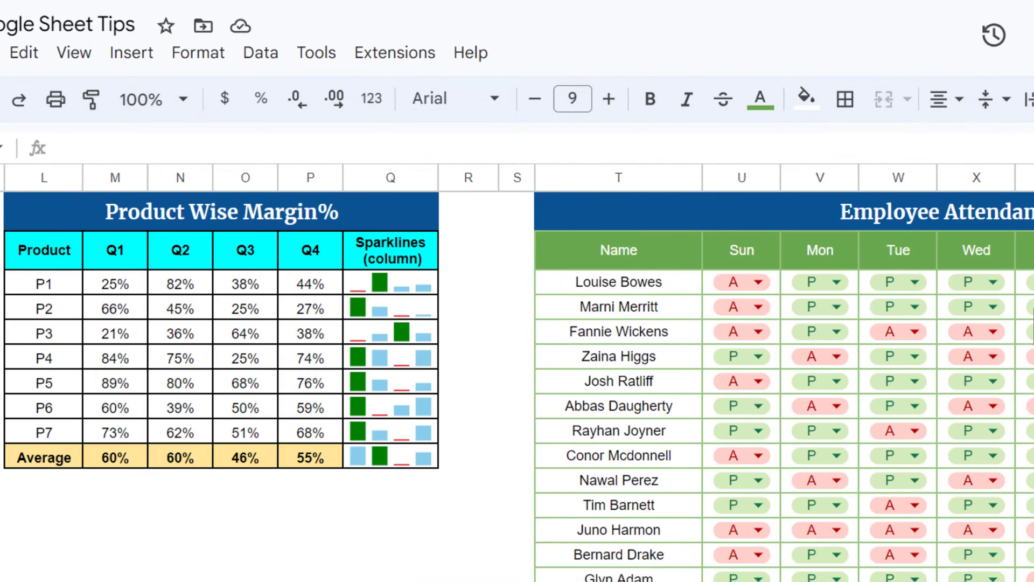
pyautogui.hscroll(2, 782, 377)
pyautogui.click(910, 282)
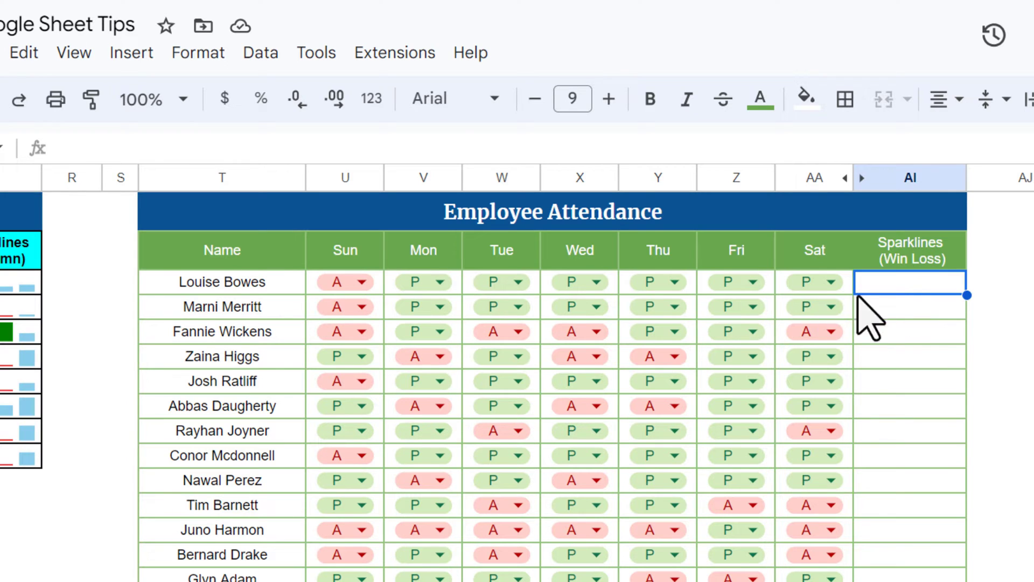
pyautogui.write('=spar')
pyautogui.press('Tab')
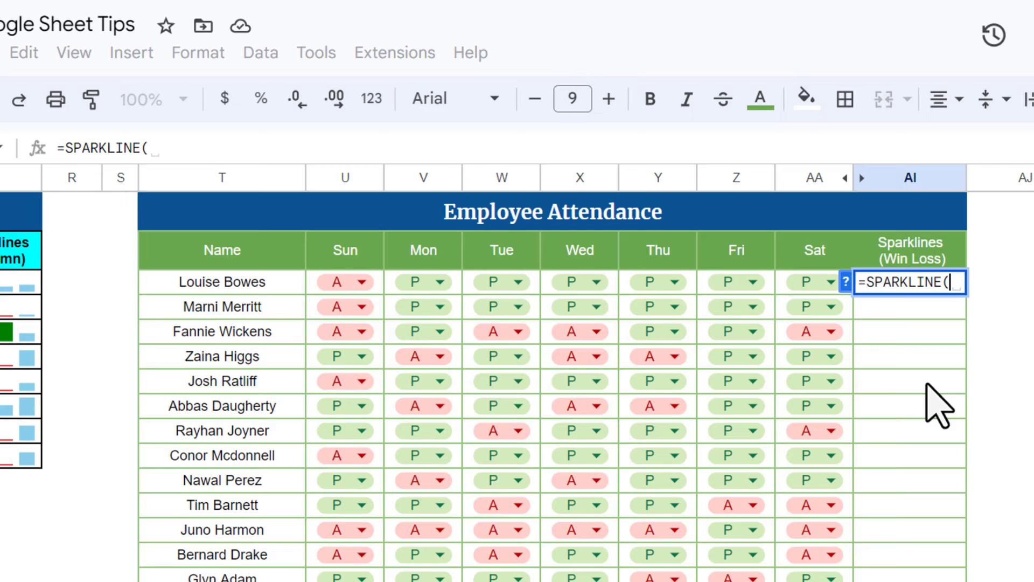
pyautogui.click(316, 281)
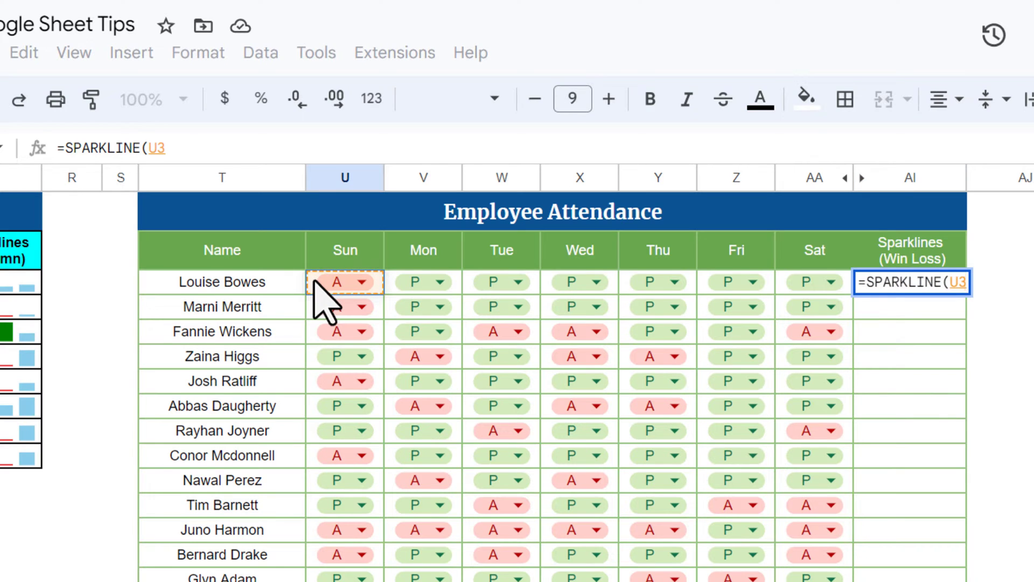
pyautogui.hotkey('ctrl', 'shift', 'Right')
pyautogui.write(')')
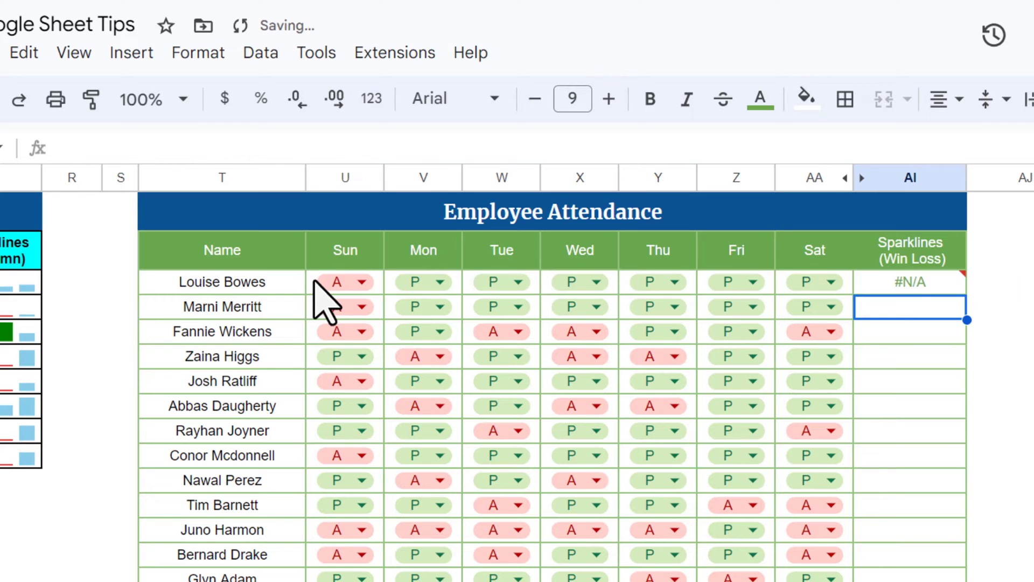
pyautogui.press('Up')
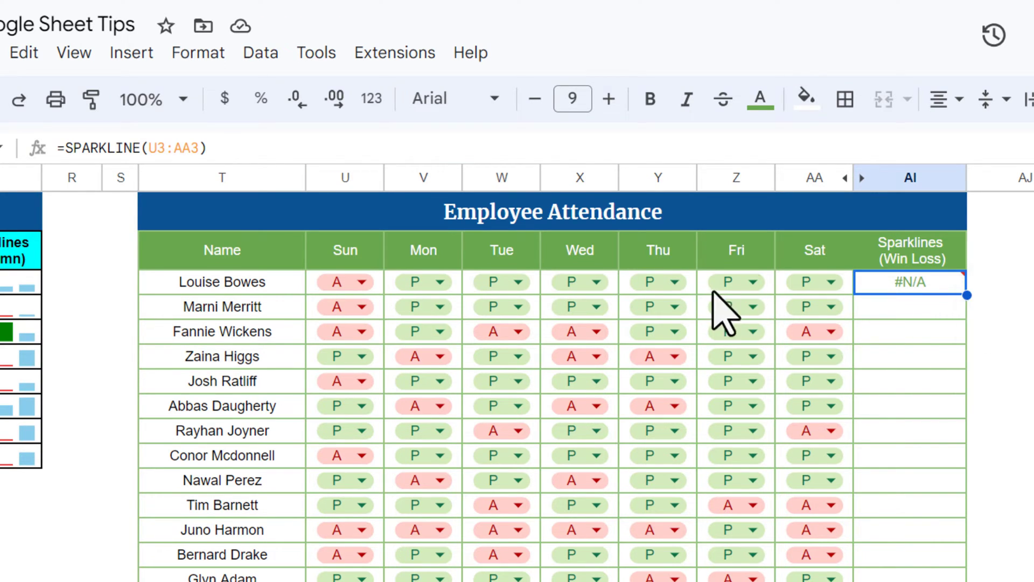
# Delete the #N/A sparkline and select the Win Loss column AI.
pyautogui.moveTo(916, 291)
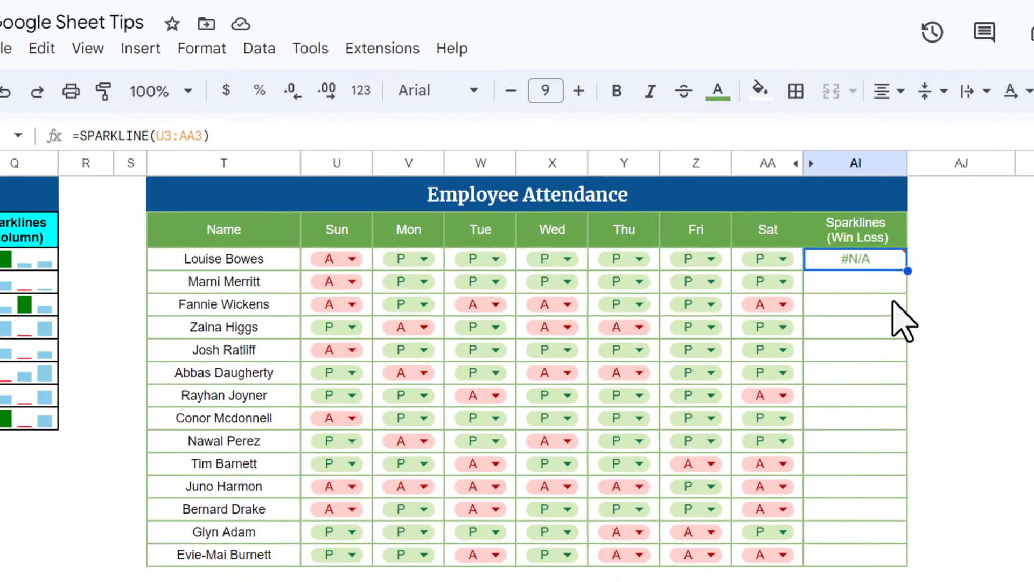
pyautogui.press('Delete')
pyautogui.hotkey('ctrl', 'space')
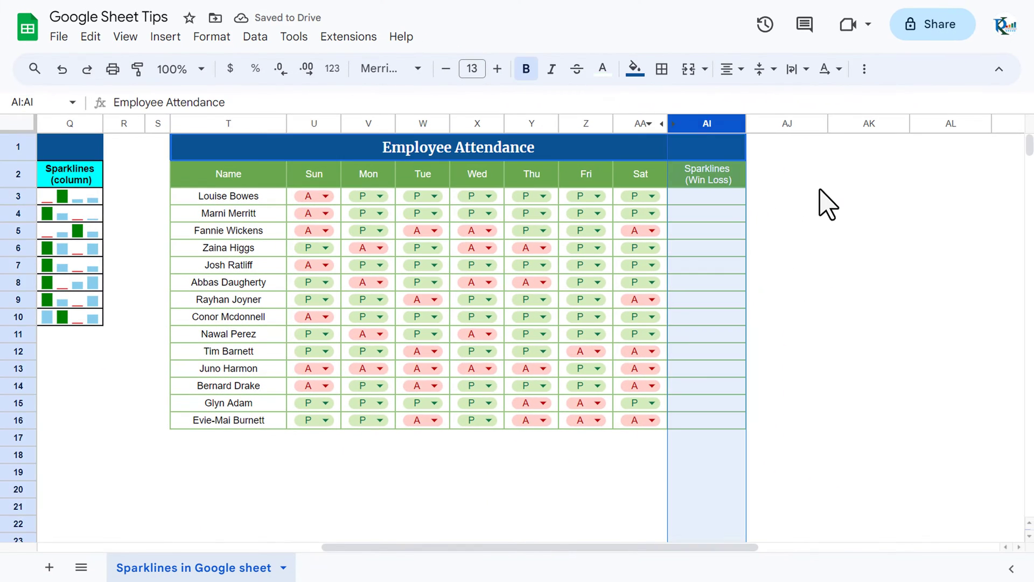
# Select columns T through AI and unhide the hidden -1/1 helper columns.
pyautogui.click(792, 175)
pyautogui.click(680, 123)
pyautogui.hotkey('ctrl', 'shift', 'Left')
pyautogui.rightClick(653, 182)
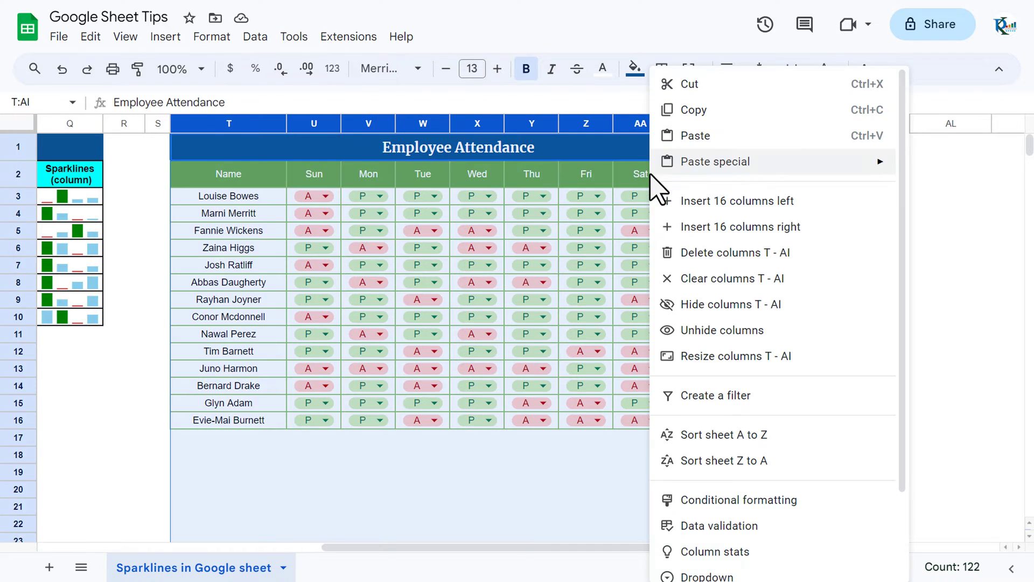
pyautogui.click(735, 330)
# Inspect AB3's =IF(U3="P",1,-1) formula without changing it.
pyautogui.click(695, 178)
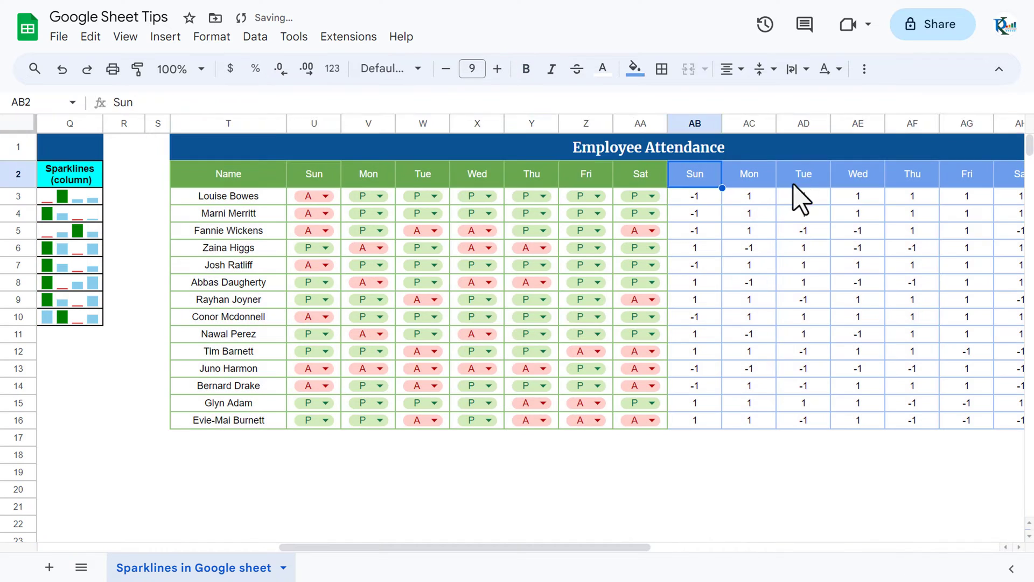
pyautogui.press('Right')
pyautogui.press('Right')
pyautogui.press('Right')
pyautogui.press('Right')
pyautogui.press('Right')
pyautogui.press('Right')
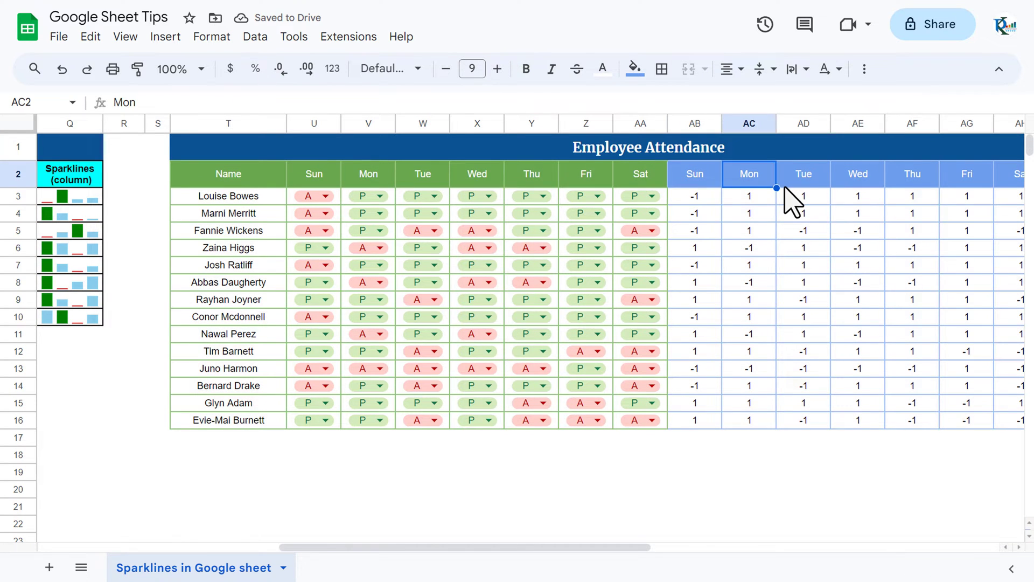
pyautogui.press('Down')
pyautogui.press('Left')
pyautogui.press('Left')
pyautogui.press('Left')
pyautogui.press('Left')
pyautogui.press('Left')
pyautogui.press('Left')
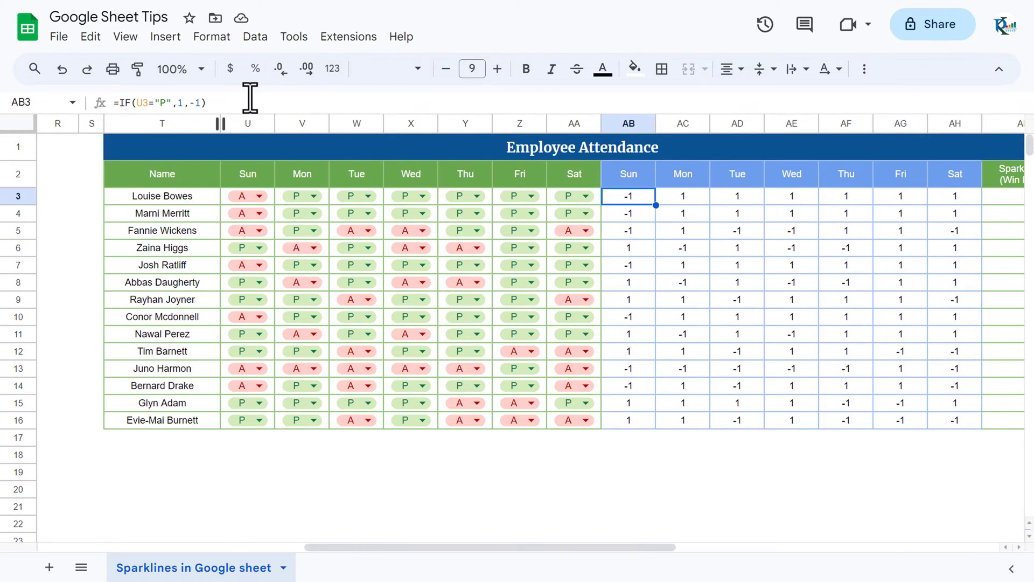
pyautogui.click(249, 102)
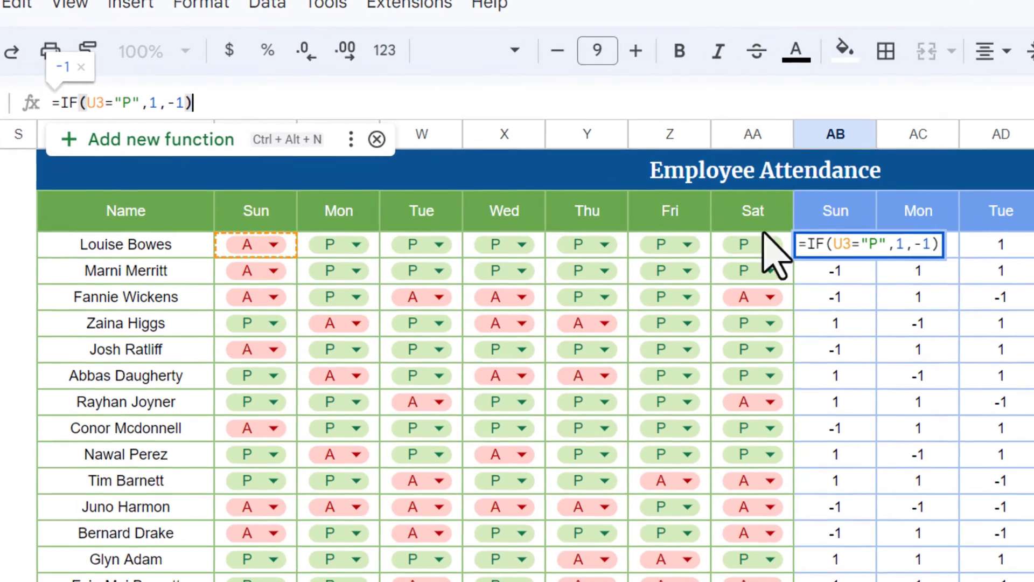
pyautogui.press('Escape')
pyautogui.click(135, 103)
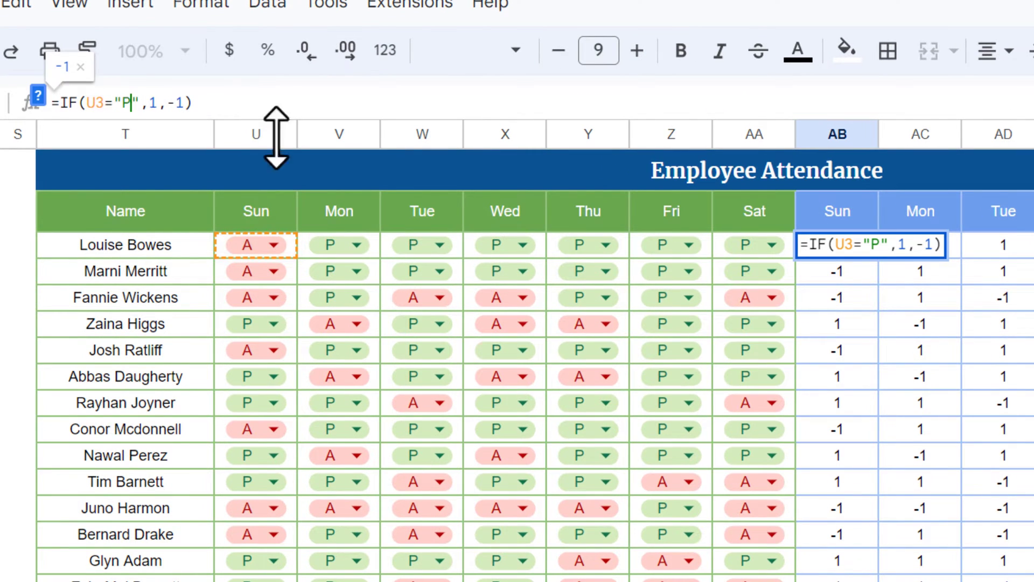
pyautogui.press('Escape')
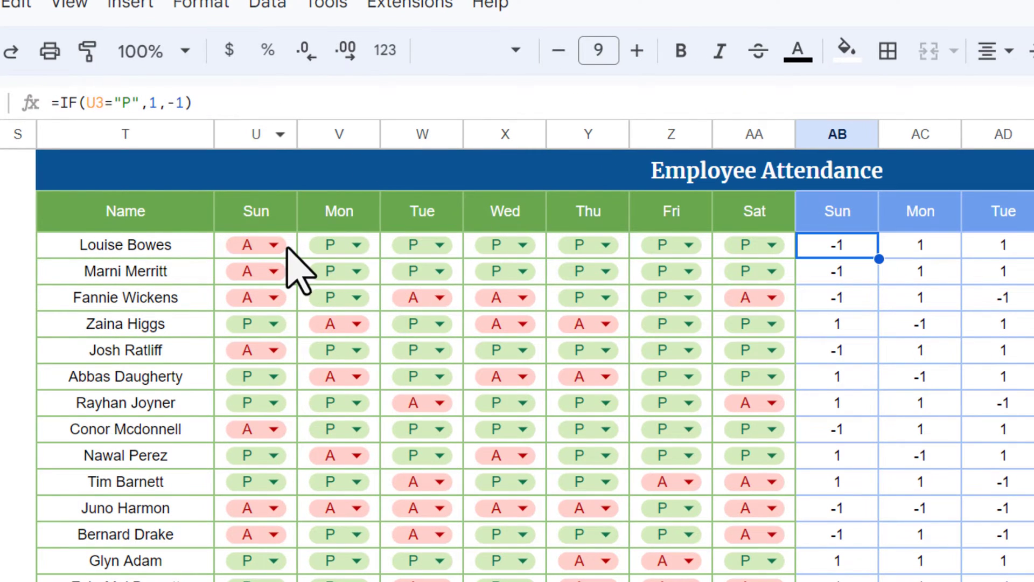
pyautogui.click(139, 104)
pyautogui.press('Escape')
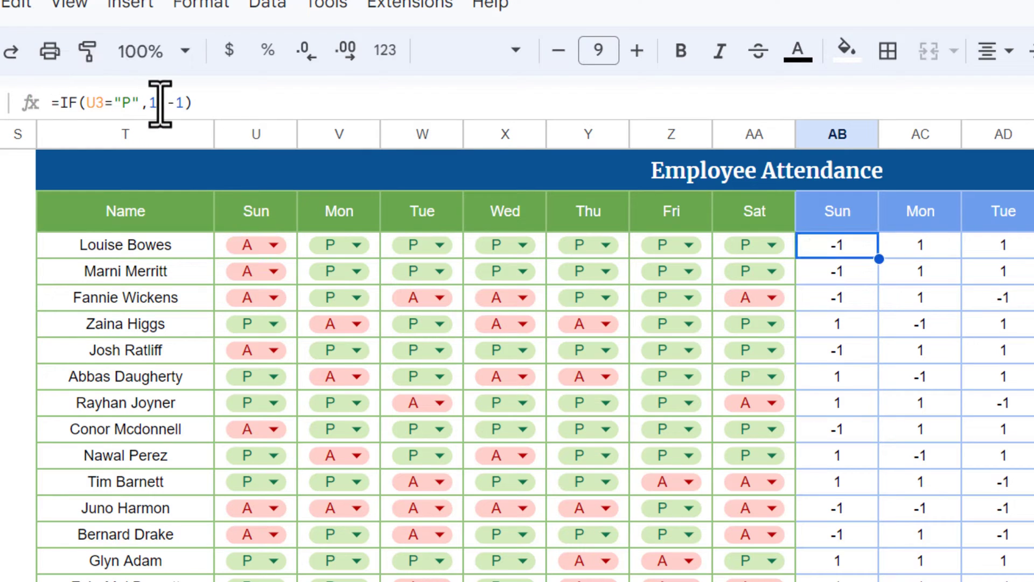
# Review the formula's -1 result, then fill AB3's IF formula right through AH3.
pyautogui.click(154, 103)
pyautogui.moveTo(185, 102); pyautogui.dragTo(166, 102)
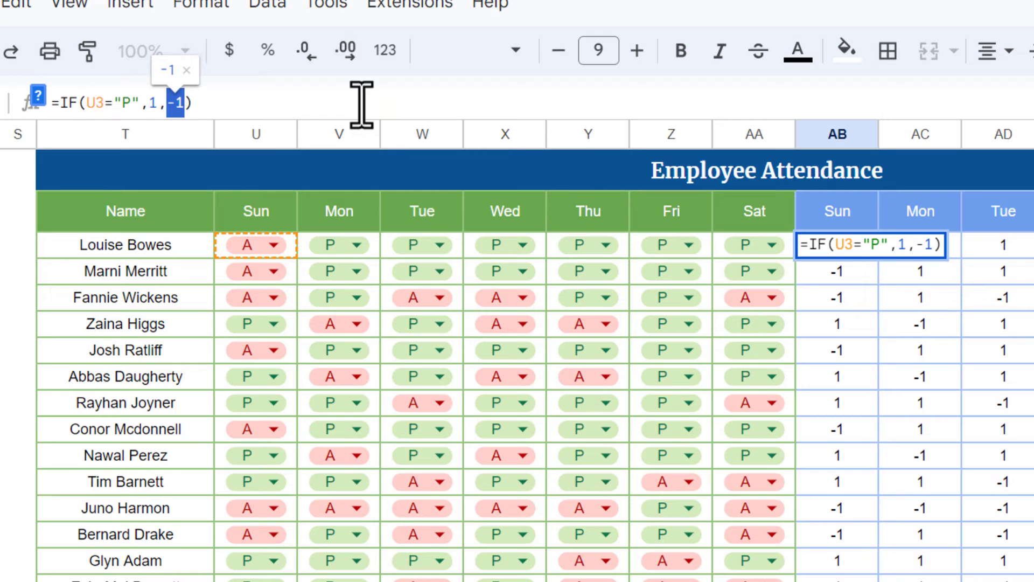
pyautogui.press('Escape')
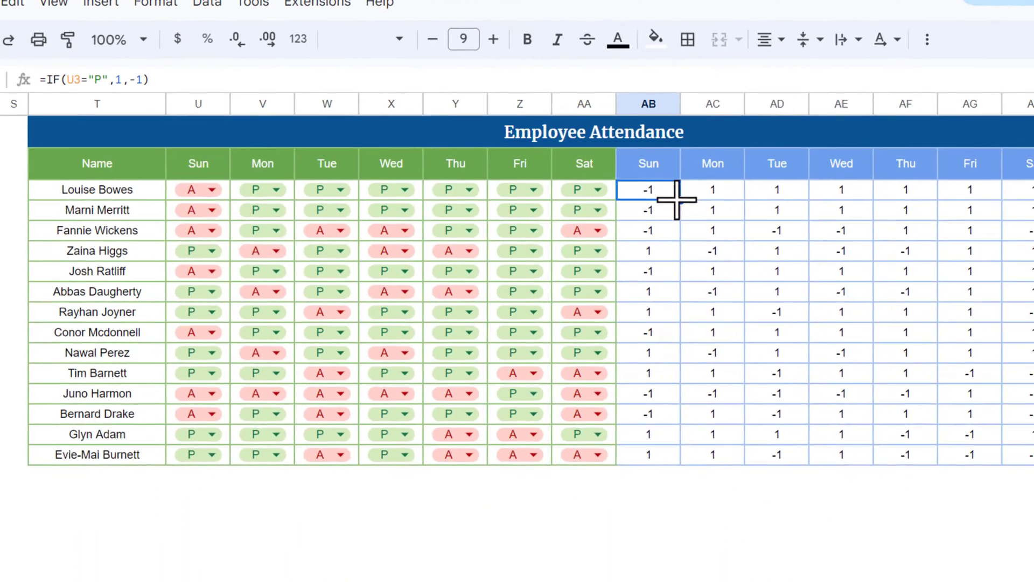
pyautogui.moveTo(880, 259); pyautogui.dragTo(1033, 258)
pyautogui.moveTo(736, 184); pyautogui.dragTo(972, 184)
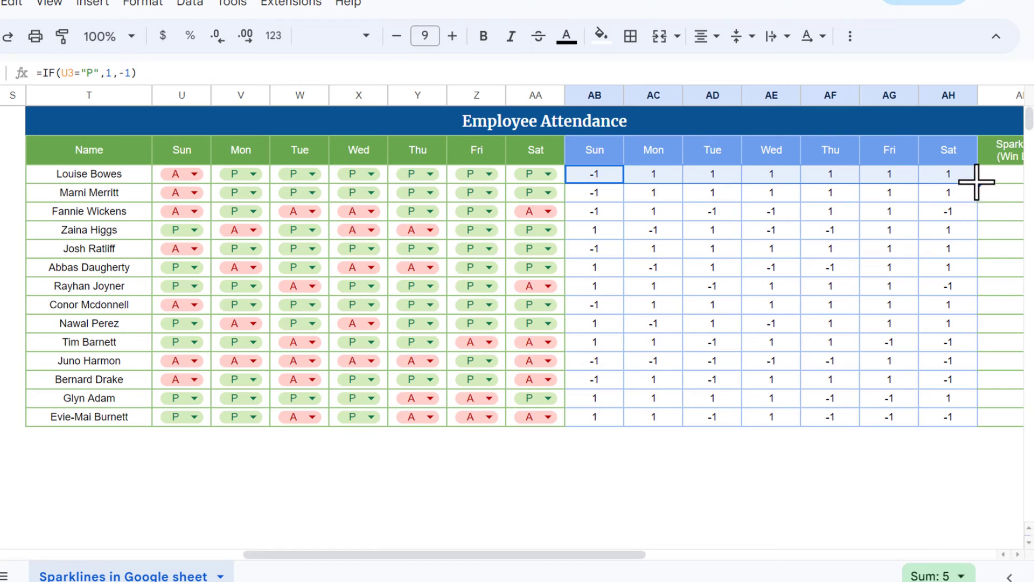
pyautogui.click(653, 175)
pyautogui.click(190, 174)
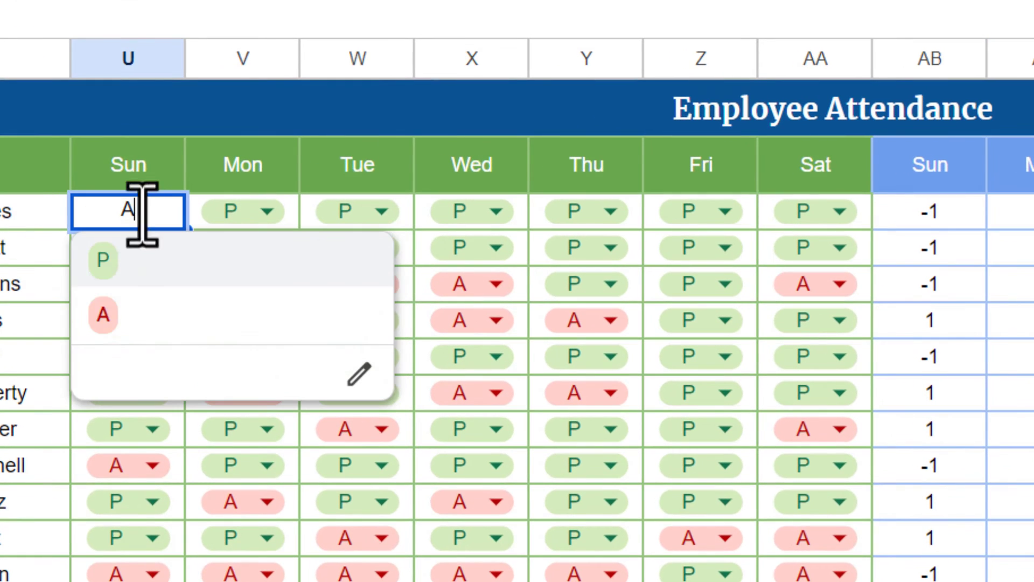
pyautogui.click(103, 260)
pyautogui.click(923, 215)
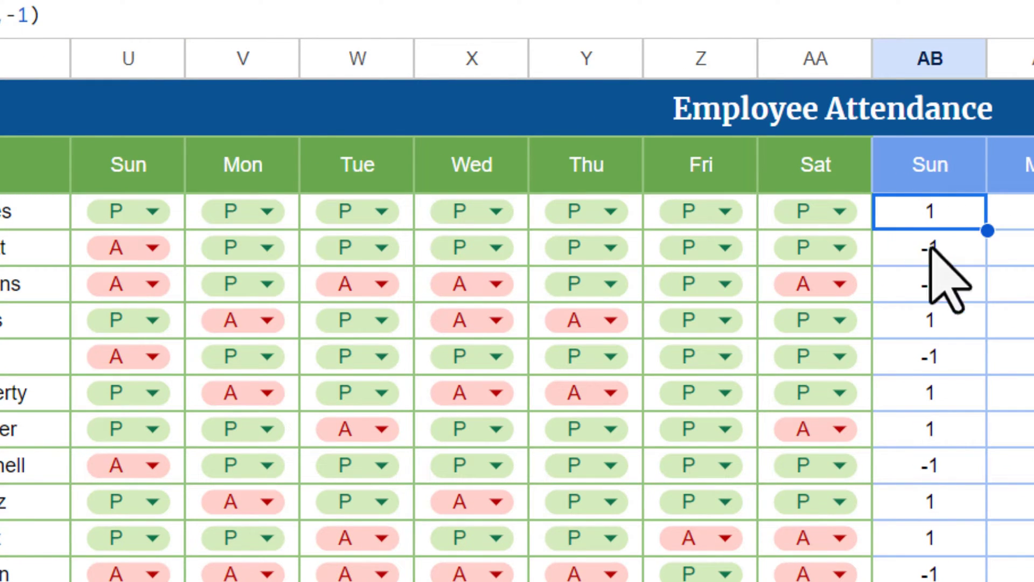
pyautogui.click(150, 213)
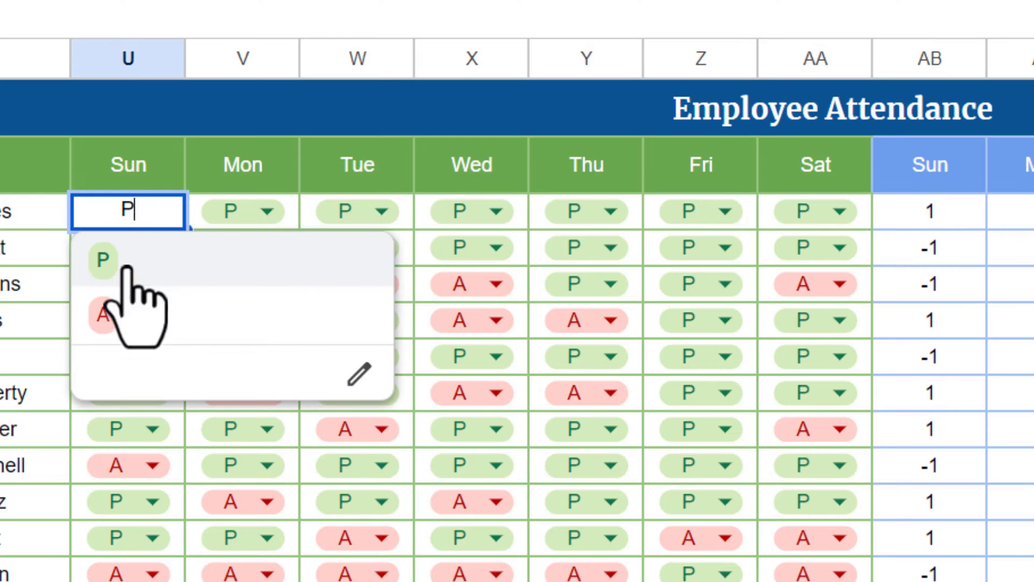
pyautogui.click(102, 315)
pyautogui.click(951, 216)
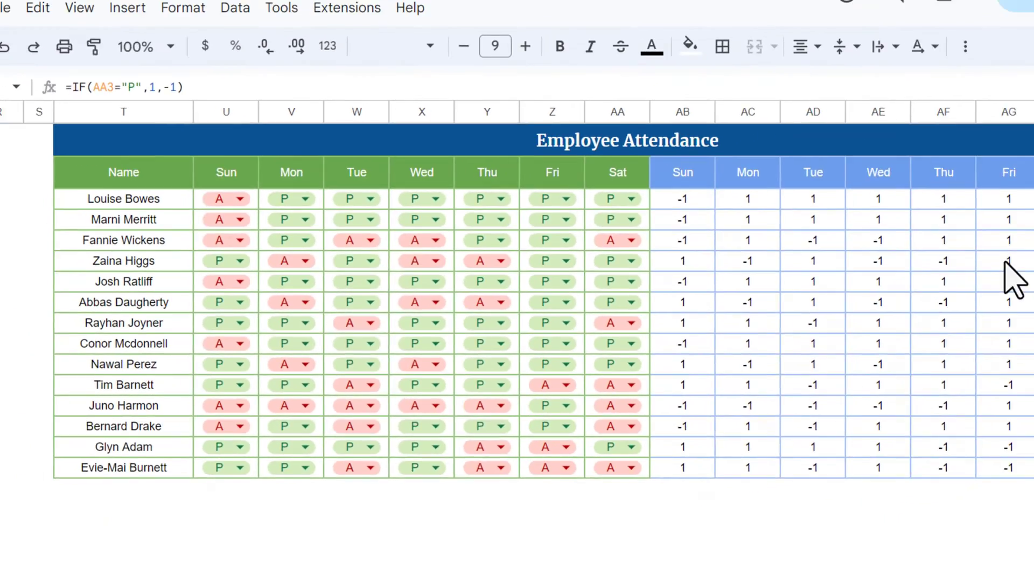
pyautogui.press('Right')
pyautogui.press('Left')
pyautogui.press('Left')
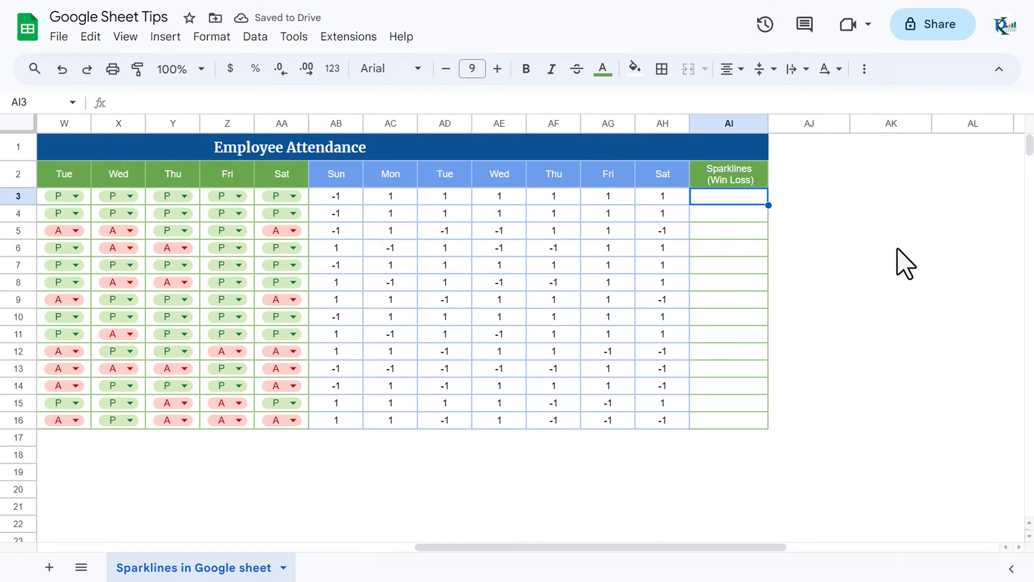
# Enter =SPARKLINE(AB3:AH3) in AI3 for the first employee's attendance scores.
pyautogui.write('=spa')
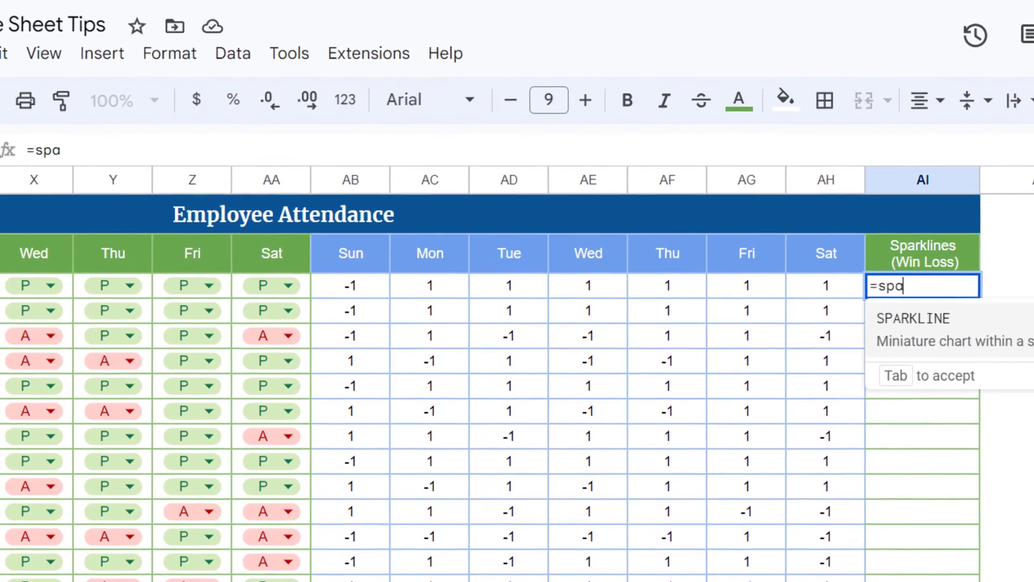
pyautogui.press('Tab')
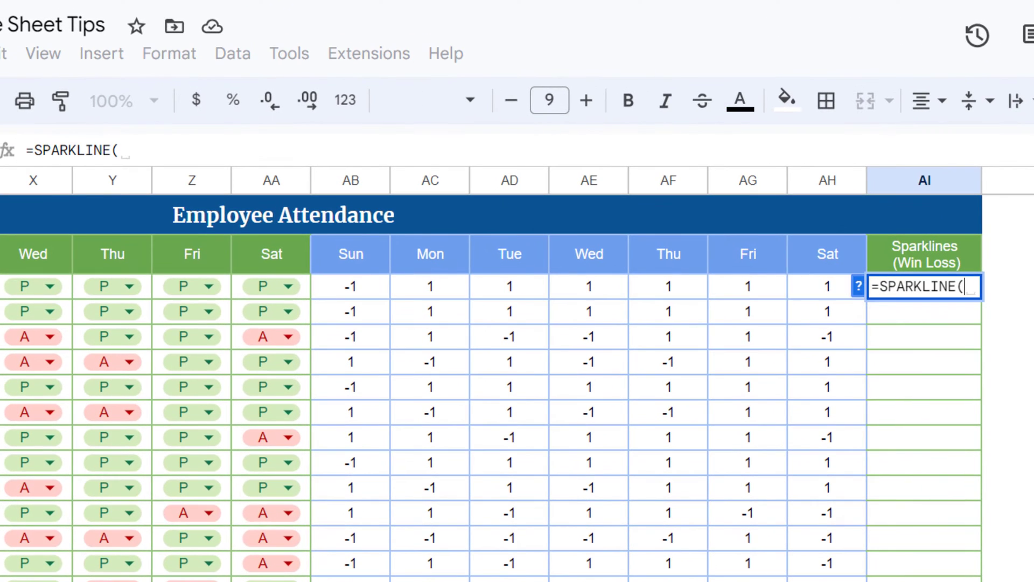
pyautogui.press('Left')
pyautogui.hotkey('shift', 'Left')
pyautogui.hotkey('shift', 'Left')
pyautogui.hotkey('shift', 'Left')
pyautogui.hotkey('shift', 'Left')
pyautogui.hotkey('shift', 'Left')
pyautogui.hotkey('shift', 'Left')
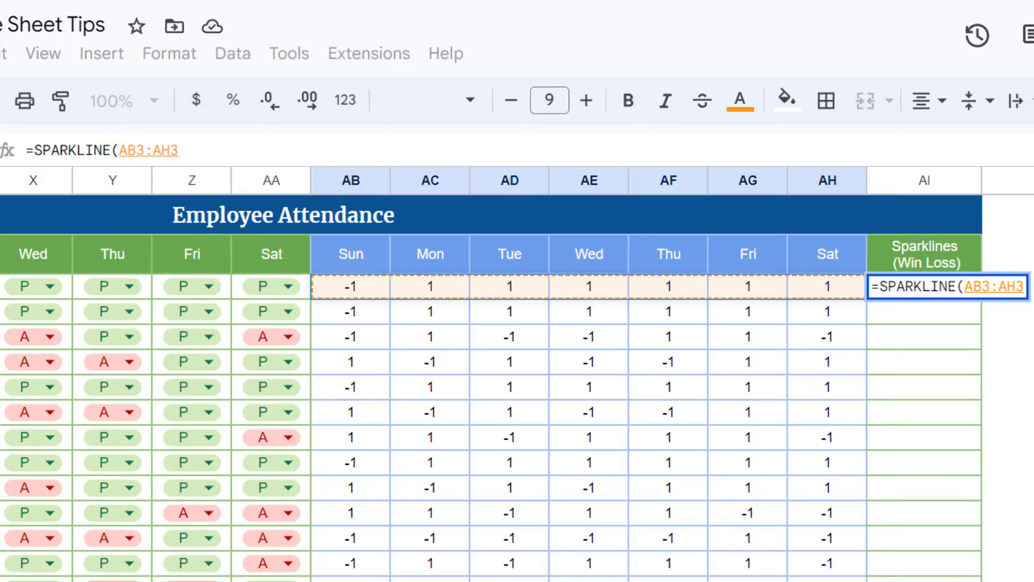
pyautogui.write(')')
pyautogui.press('Return')
pyautogui.press('Up')
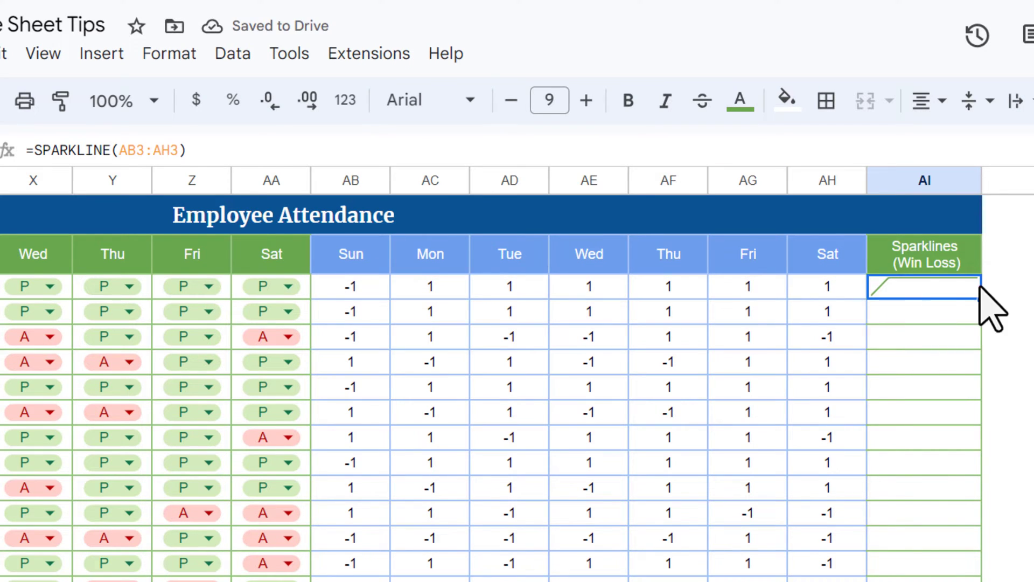
# Add the {"charttype","winloss"} option to AI3's sparkline formula.
pyautogui.click(250, 152)
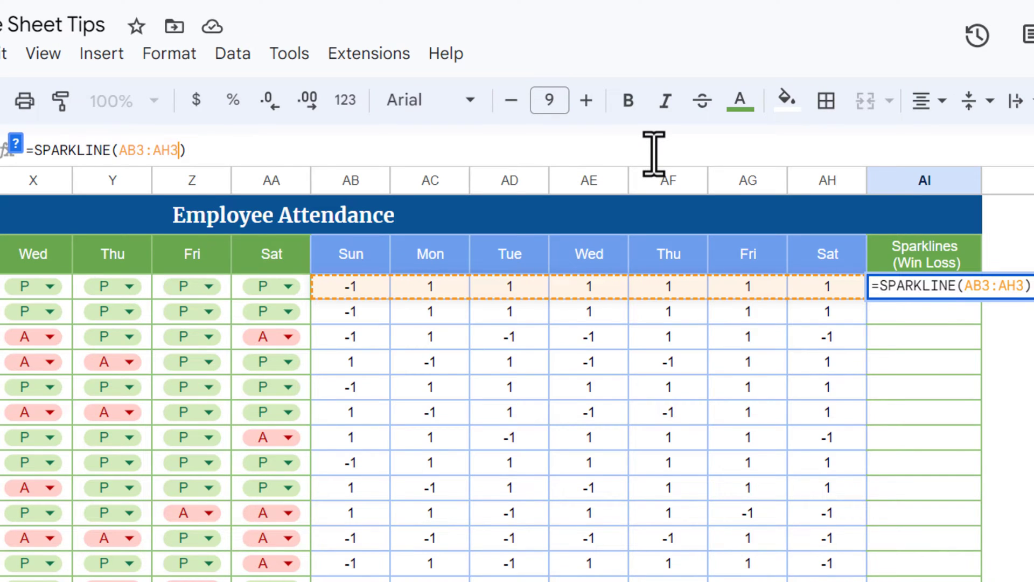
pyautogui.write(', {"chart')
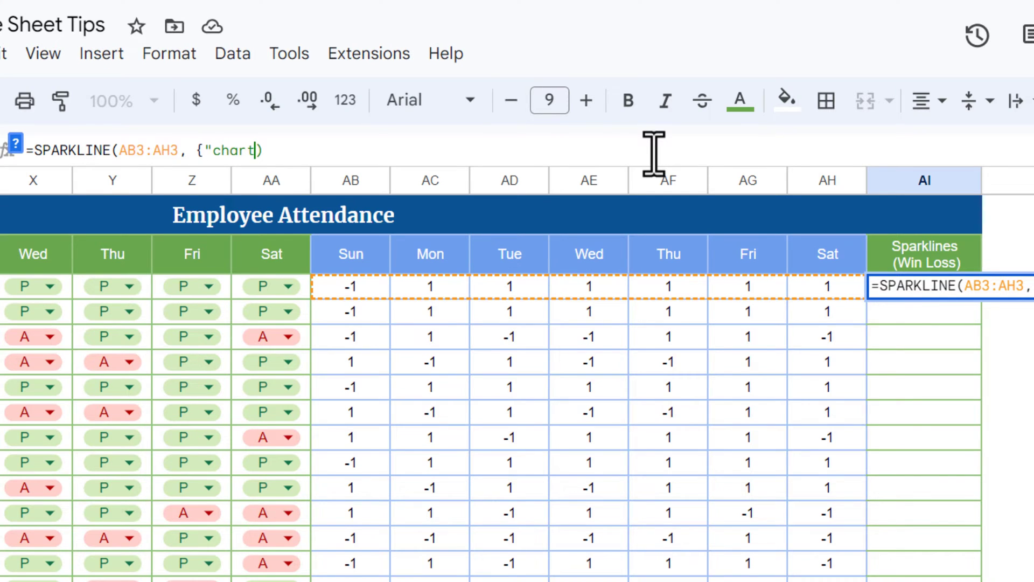
pyautogui.write('type","winloss"')
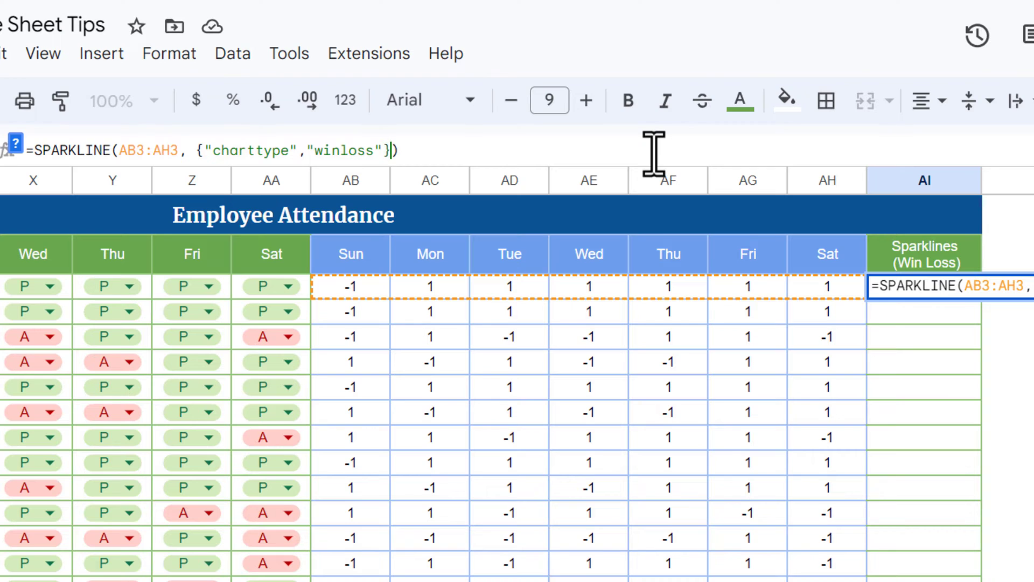
pyautogui.press('Return')
pyautogui.press('Up')
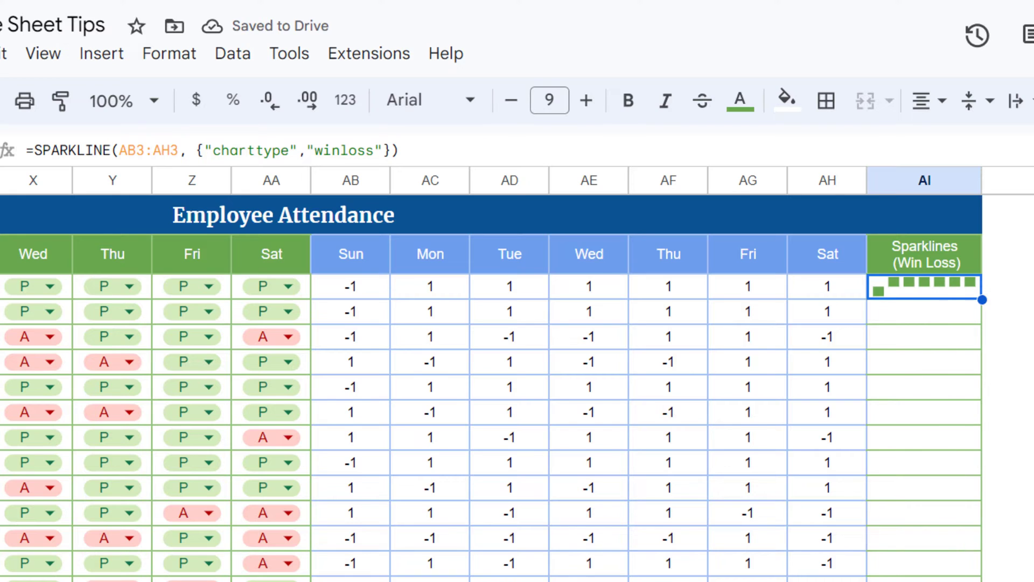
# Add "negcolor","RED" to the options of AI3's win/loss sparkline formula.
pyautogui.hotkey('ctrl', 'shift', 'Down')
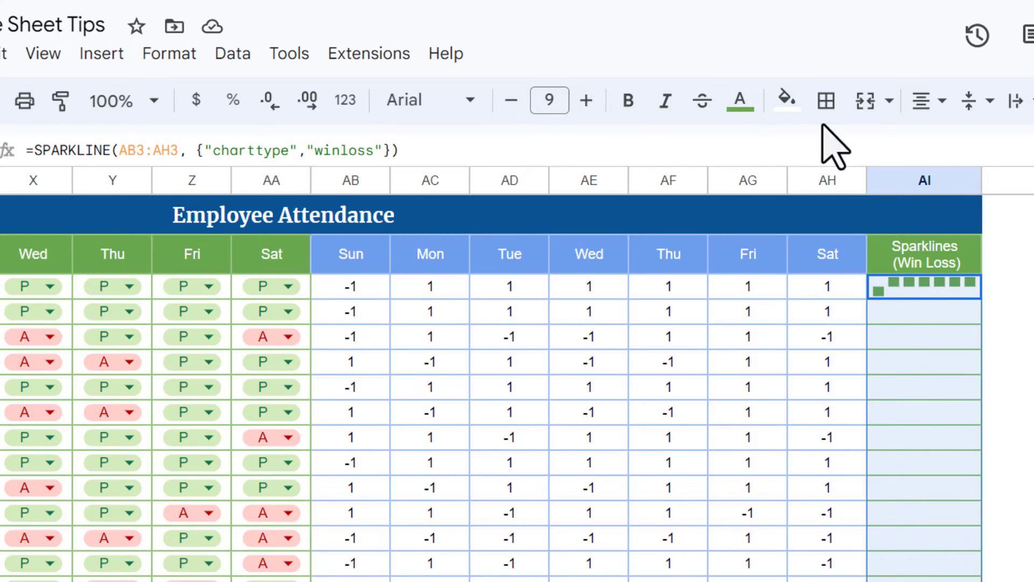
pyautogui.click(881, 290)
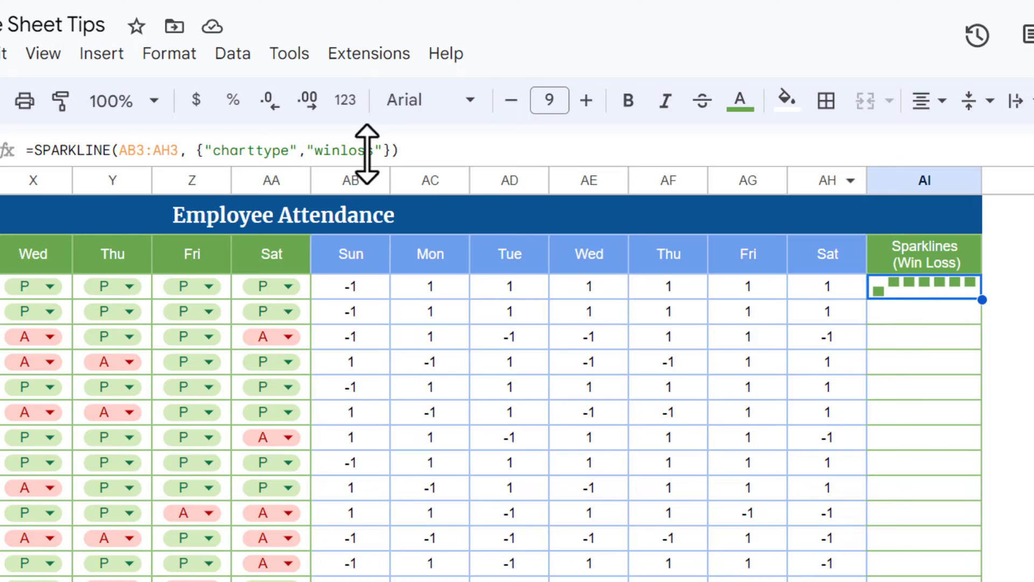
pyautogui.click(385, 150)
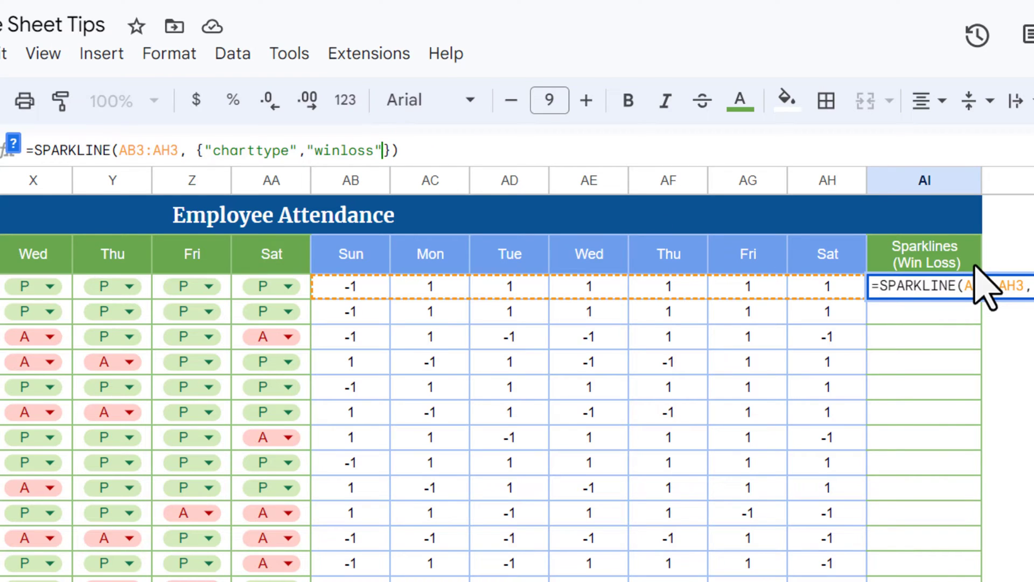
pyautogui.write(',')
pyautogui.write('"negc')
pyautogui.write('olor"')
pyautogui.write(',"r')
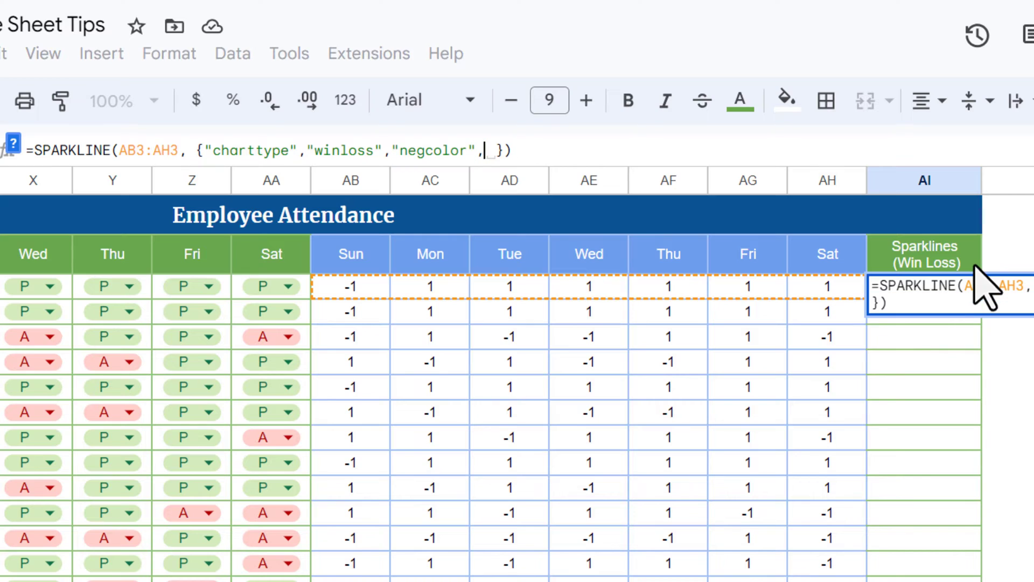
pyautogui.write('ed"')
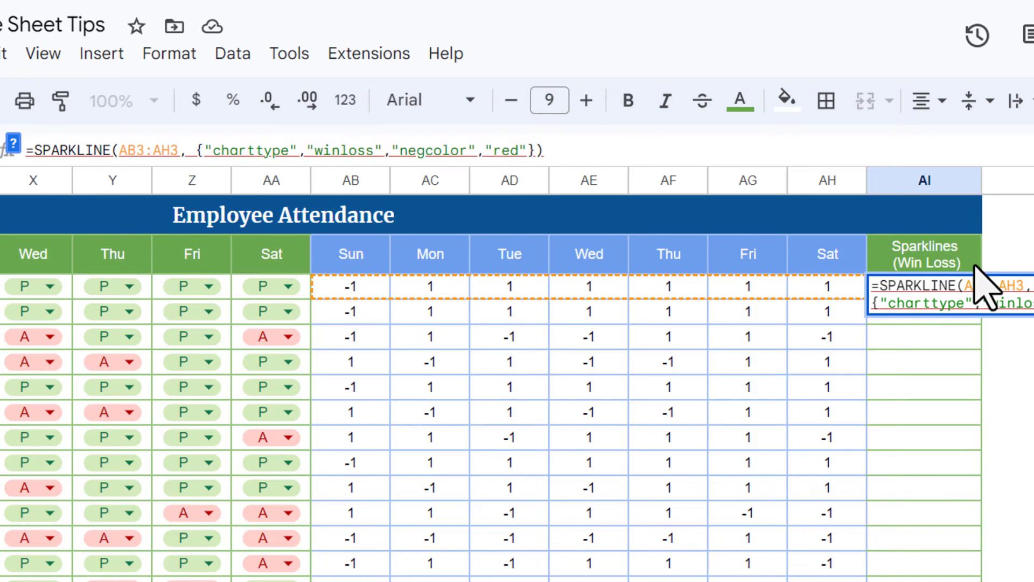
pyautogui.press('BackSpace')
pyautogui.press('BackSpace')
pyautogui.press('BackSpace')
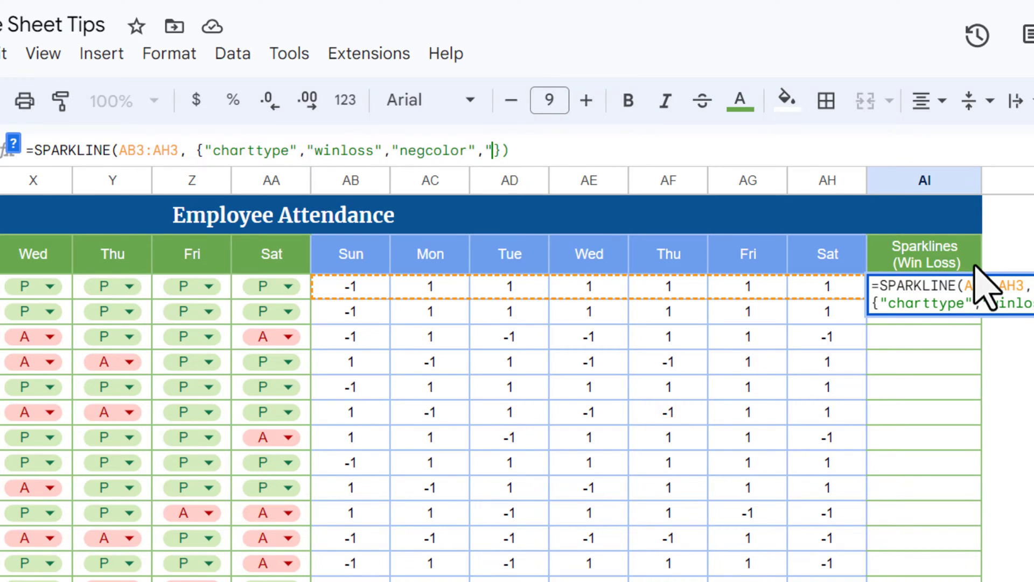
pyautogui.write('ED"')
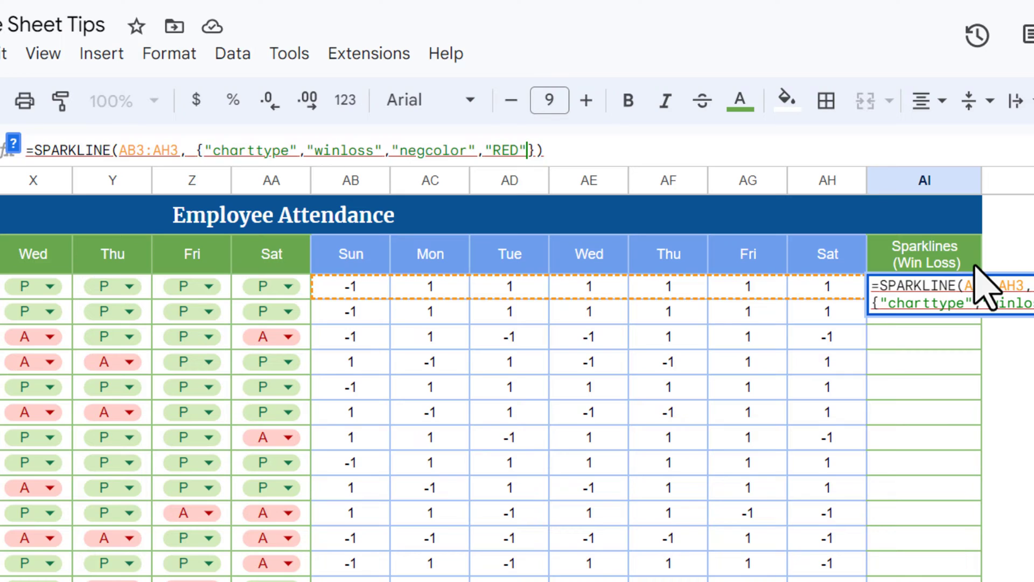
pyautogui.press('Return')
# Fix the #REF! error by separating the option pairs with a semicolon.
pyautogui.click(461, 151)
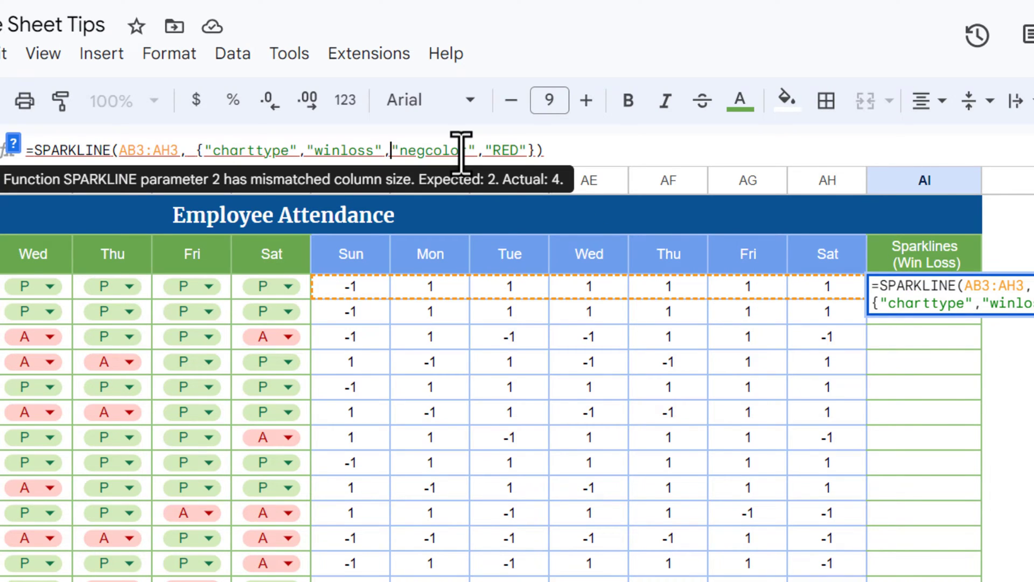
pyautogui.press('Left')
pyautogui.press('Left')
pyautogui.press('Left')
pyautogui.press('Left')
pyautogui.press('Left')
pyautogui.press('Left')
pyautogui.press('Left')
pyautogui.press('BackSpace')
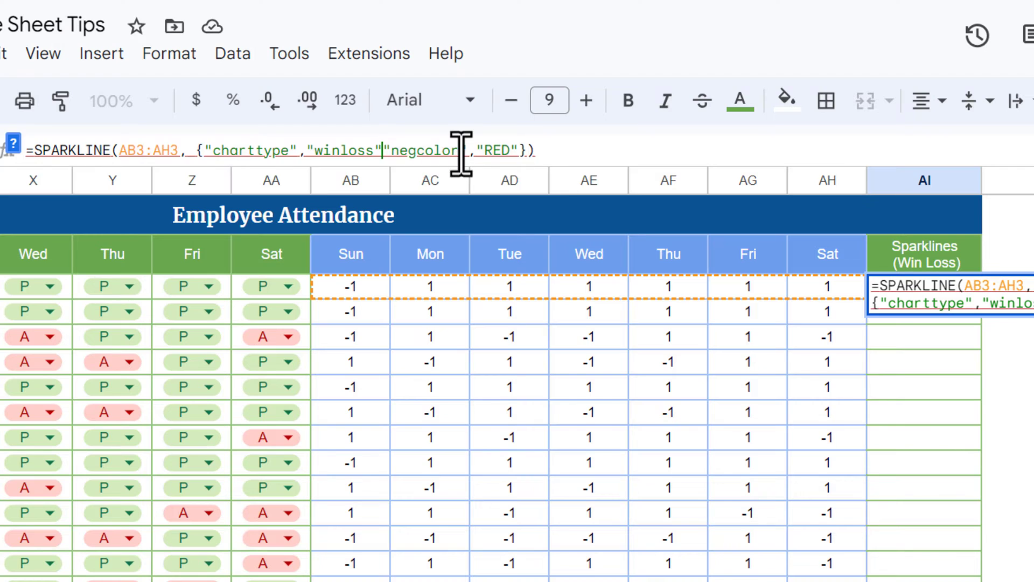
pyautogui.write(';')
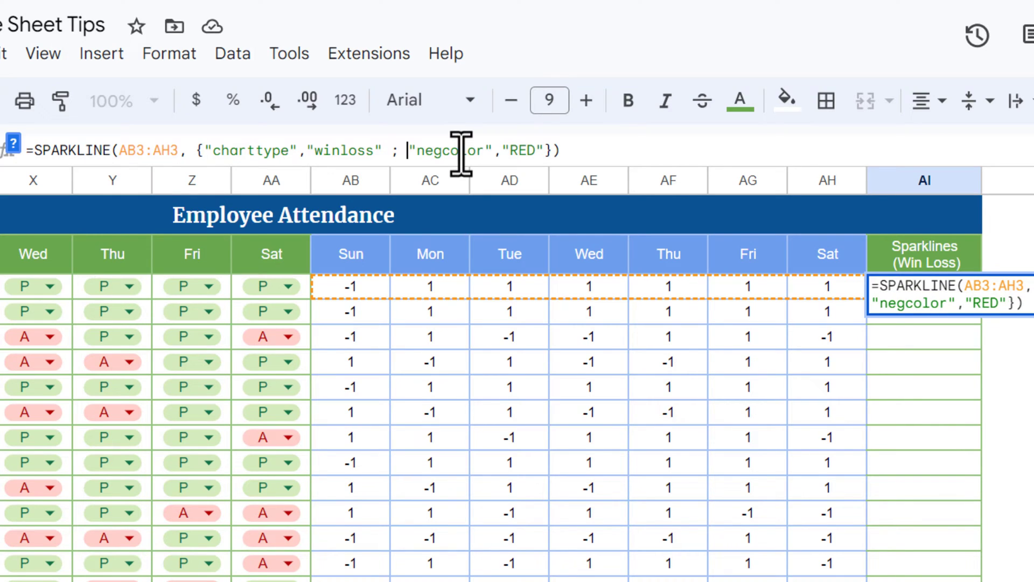
pyautogui.press('Return')
pyautogui.press('Up')
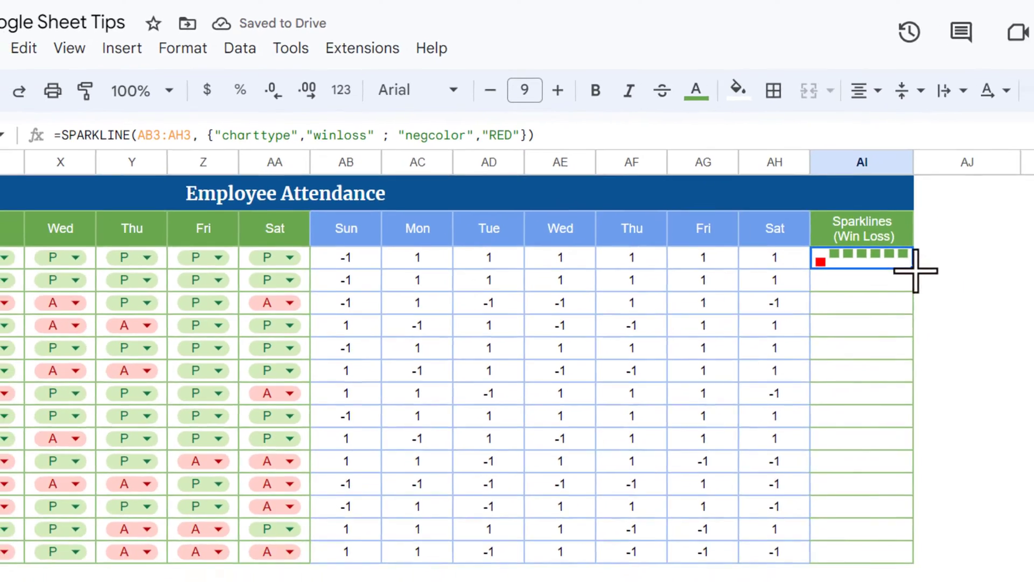
# Fill the win/loss sparkline down to AI16 and set AI3:AI16 text colour to light green.
pyautogui.moveTo(983, 300); pyautogui.dragTo(948, 581)
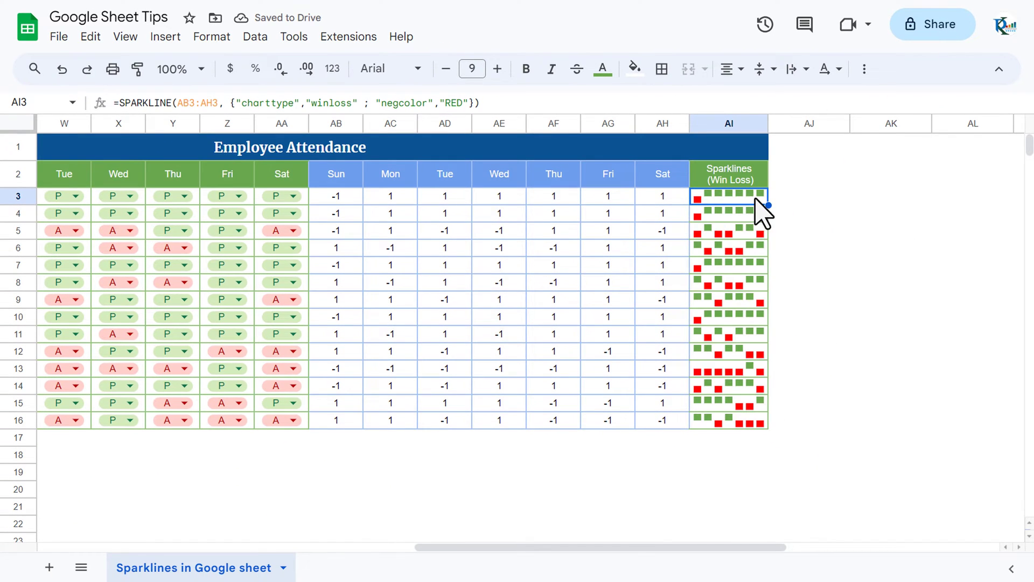
pyautogui.keyDown('shift'); pyautogui.click(734, 416); pyautogui.keyUp('shift')
pyautogui.click(603, 69)
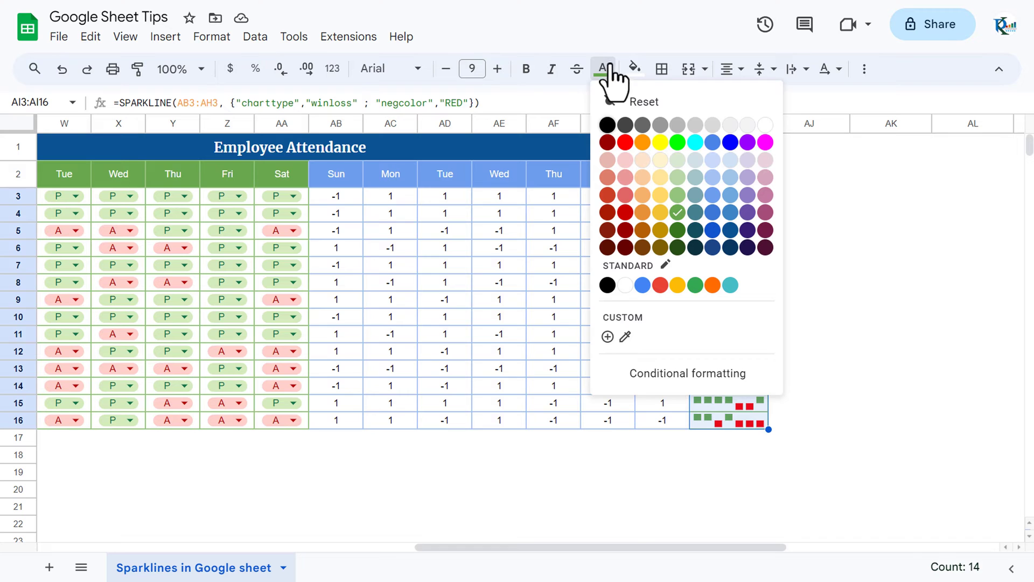
pyautogui.click(663, 193)
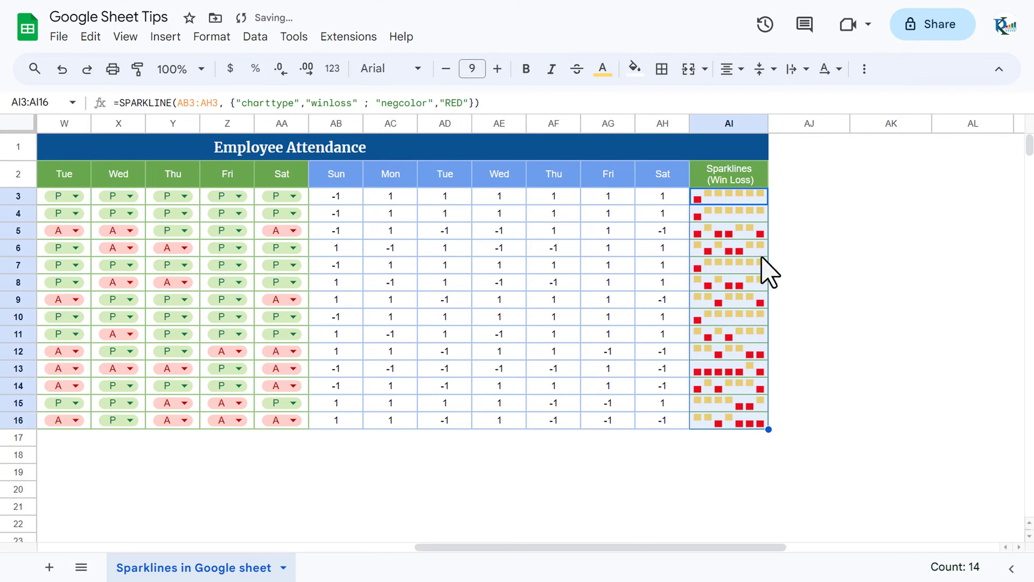
pyautogui.click(603, 68)
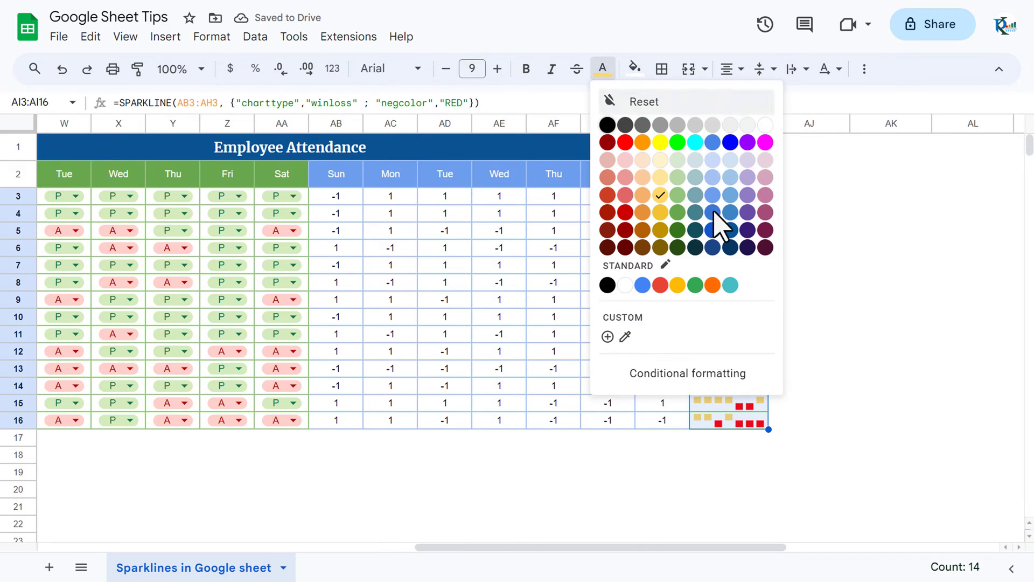
pyautogui.click(678, 194)
pyautogui.click(789, 182)
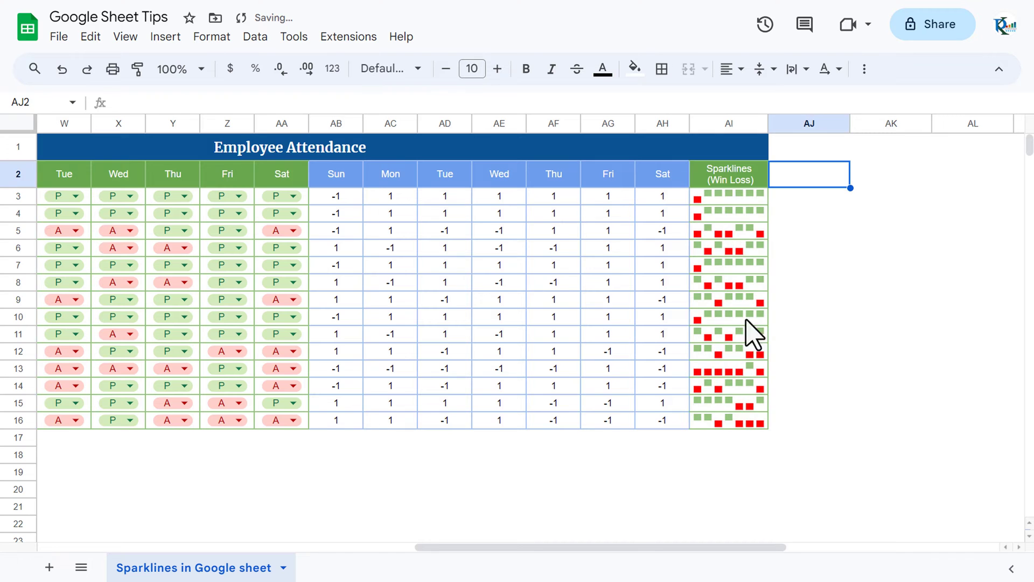
pyautogui.click(738, 196)
# Add a "color" option to AI3's sparkline formula, initially giving blue positive squares.
pyautogui.press('Return')
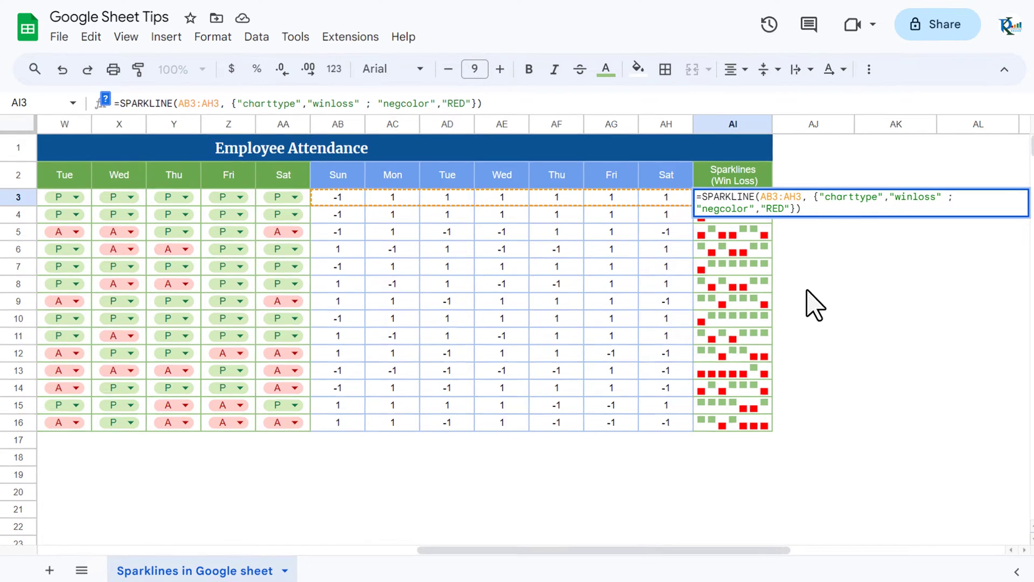
pyautogui.write('; "c')
pyautogui.write('olor","blue')
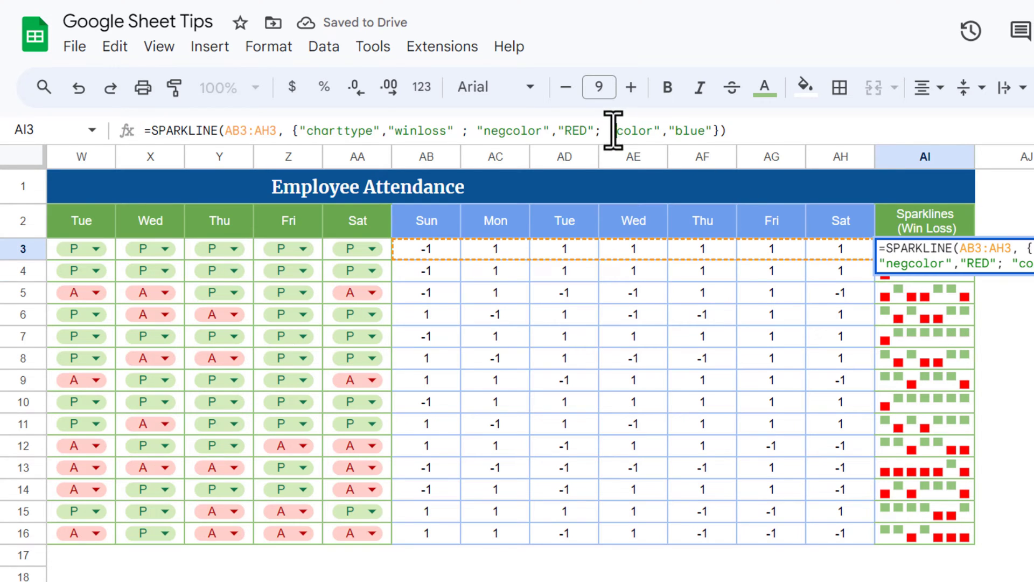
pyautogui.moveTo(616, 130); pyautogui.dragTo(720, 130)
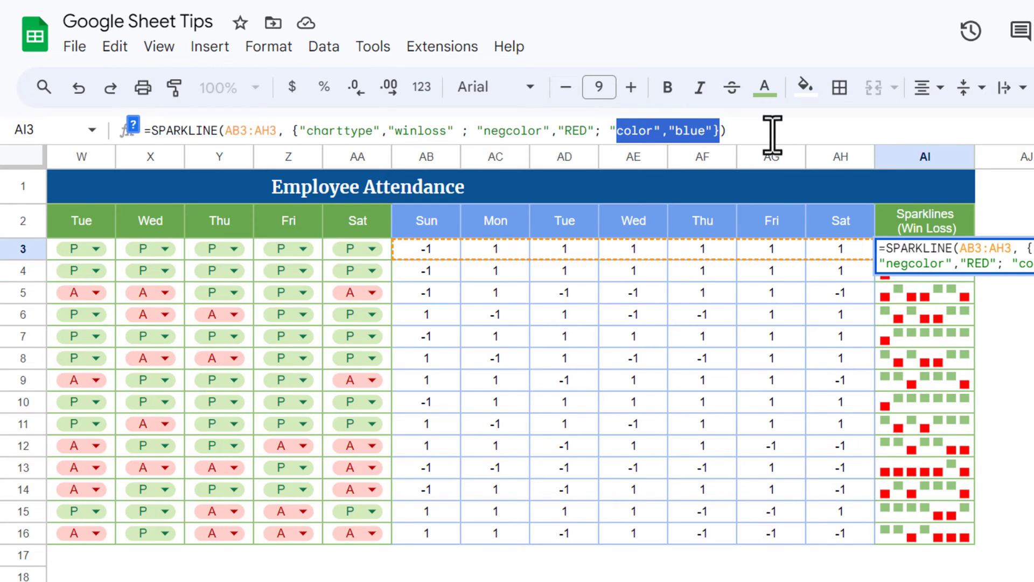
pyautogui.press('Return')
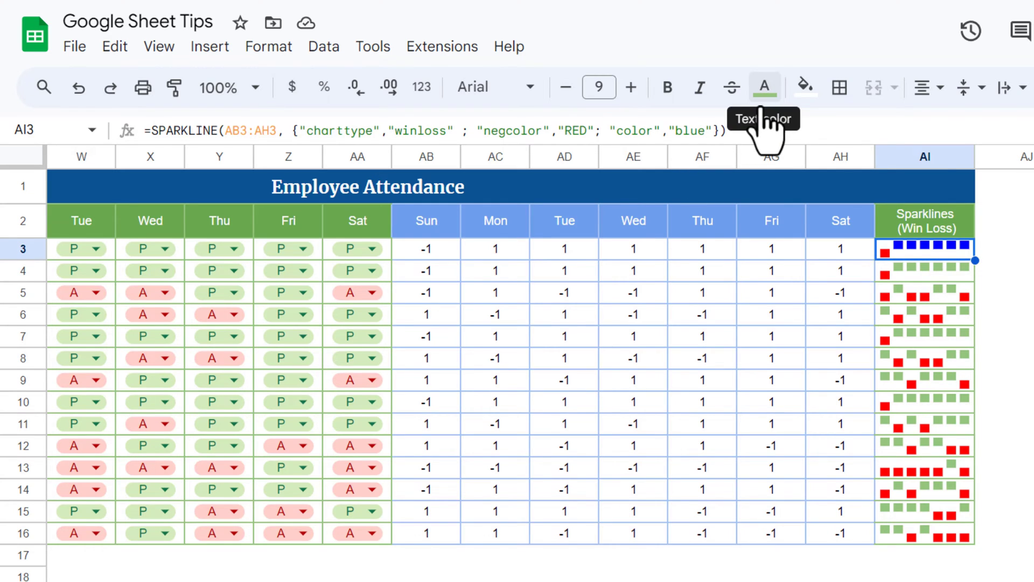
pyautogui.moveTo(611, 131); pyautogui.dragTo(716, 130)
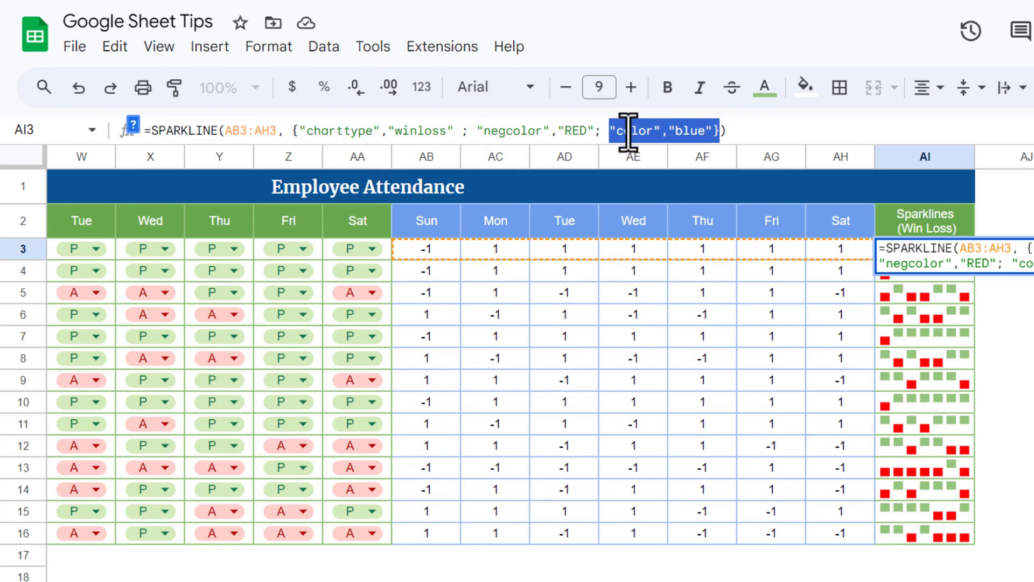
pyautogui.click(914, 253)
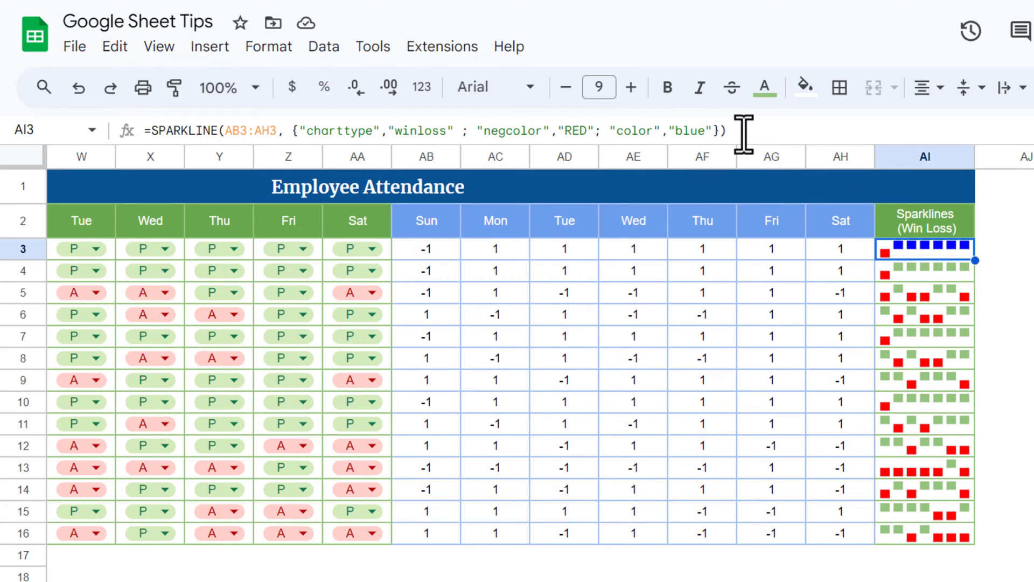
# Change the positive colour to lightgreen and drag AI3's formula down toward row 16.
pyautogui.doubleClick(695, 131)
pyautogui.write('green')
pyautogui.press('Return')
pyautogui.press('Up')
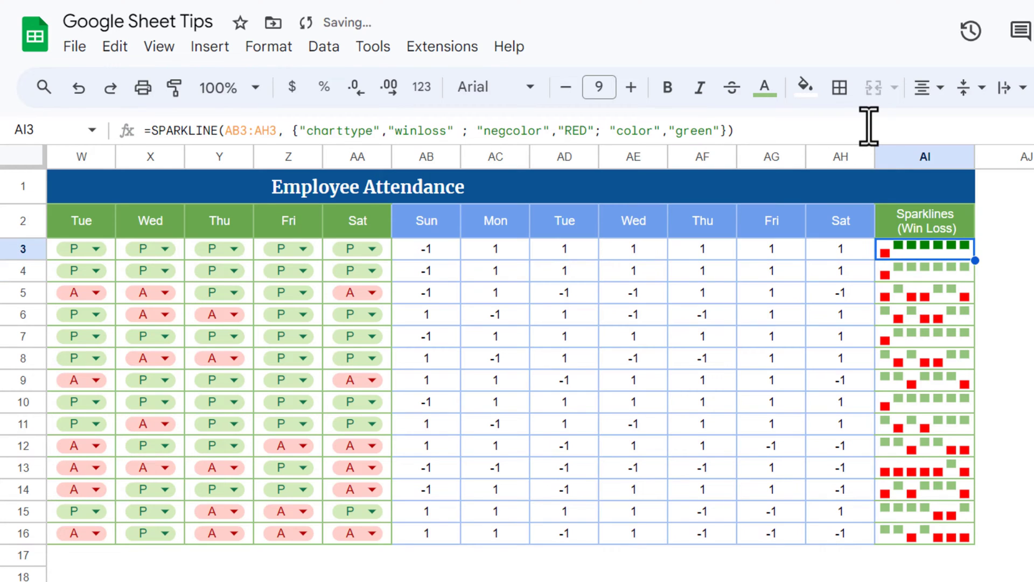
pyautogui.click(674, 132)
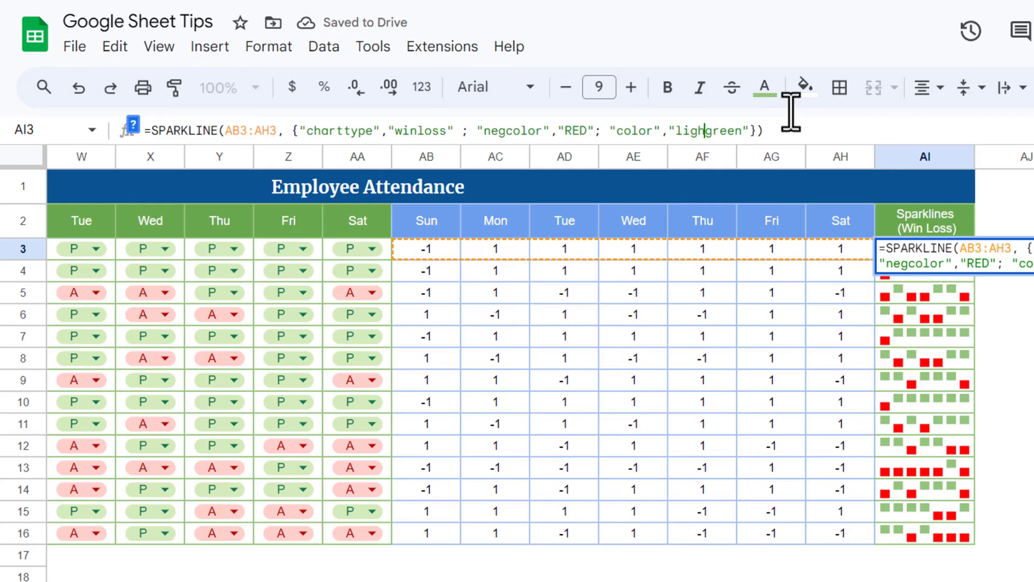
pyautogui.press('Return')
pyautogui.press('Up')
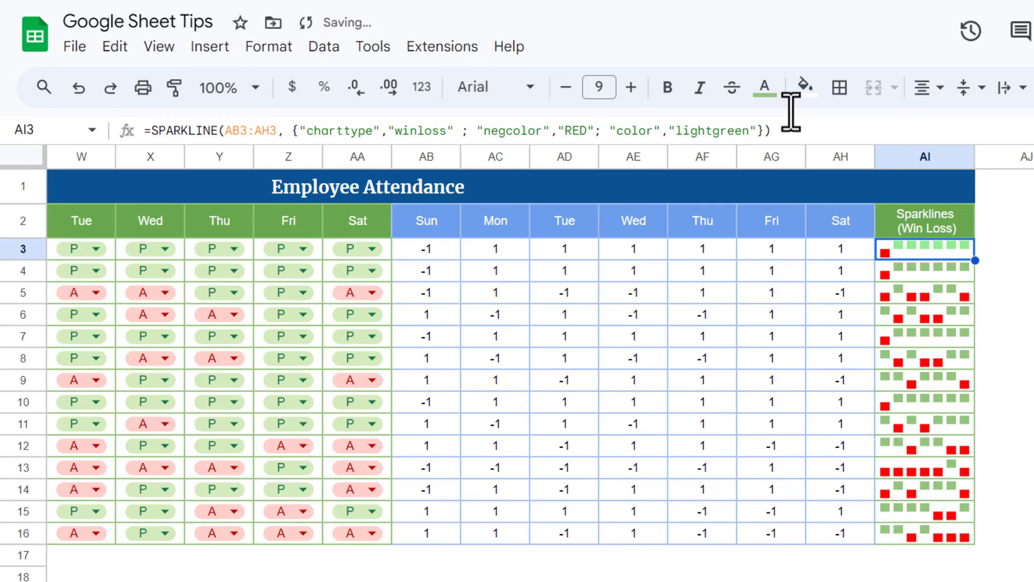
pyautogui.moveTo(976, 261); pyautogui.dragTo(972, 536)
# Finish filling the lightgreen sparkline formula to AI16, then hide helper columns AB–AH.
pyautogui.click(1002, 292)
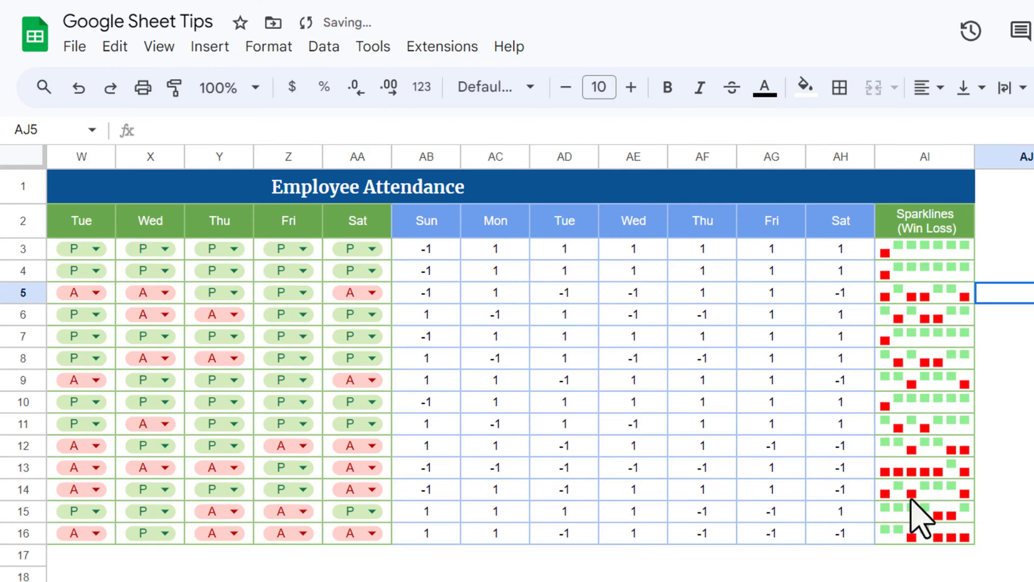
pyautogui.click(428, 225)
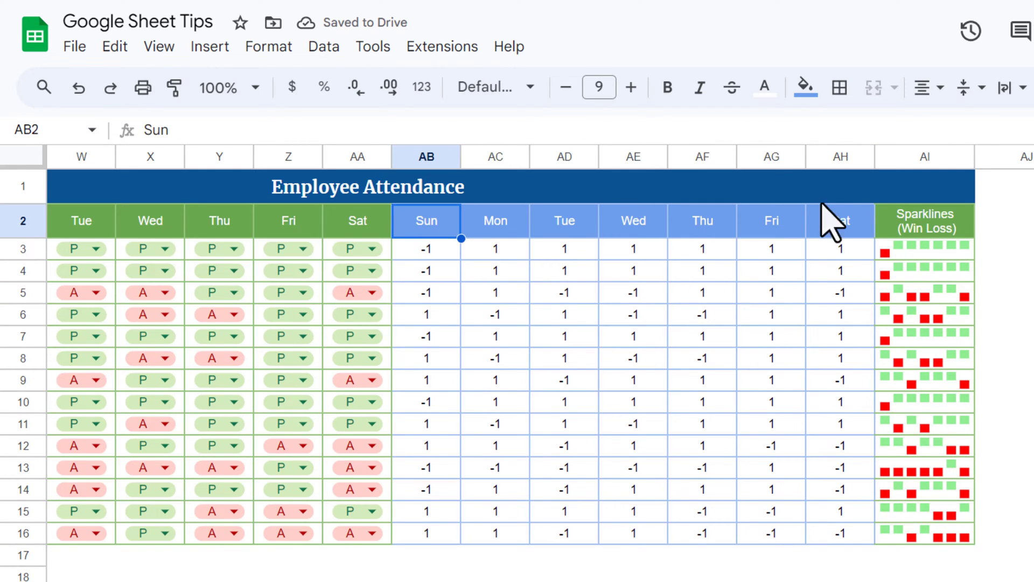
pyautogui.keyDown('shift'); pyautogui.click(855, 232); pyautogui.keyUp('shift')
pyautogui.click(428, 158)
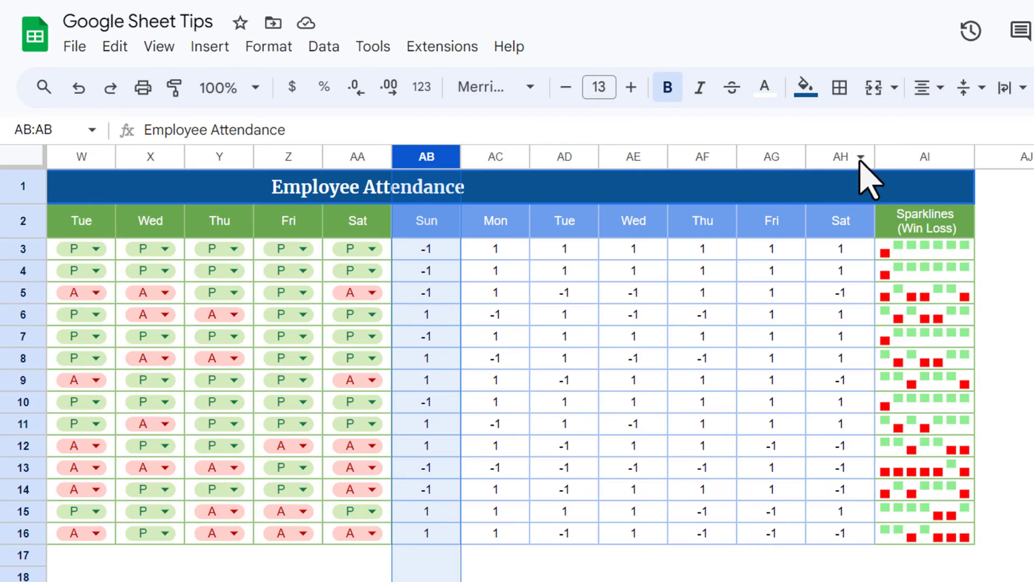
pyautogui.keyDown('shift'); pyautogui.click(843, 156); pyautogui.keyUp('shift')
pyautogui.rightClick(698, 259)
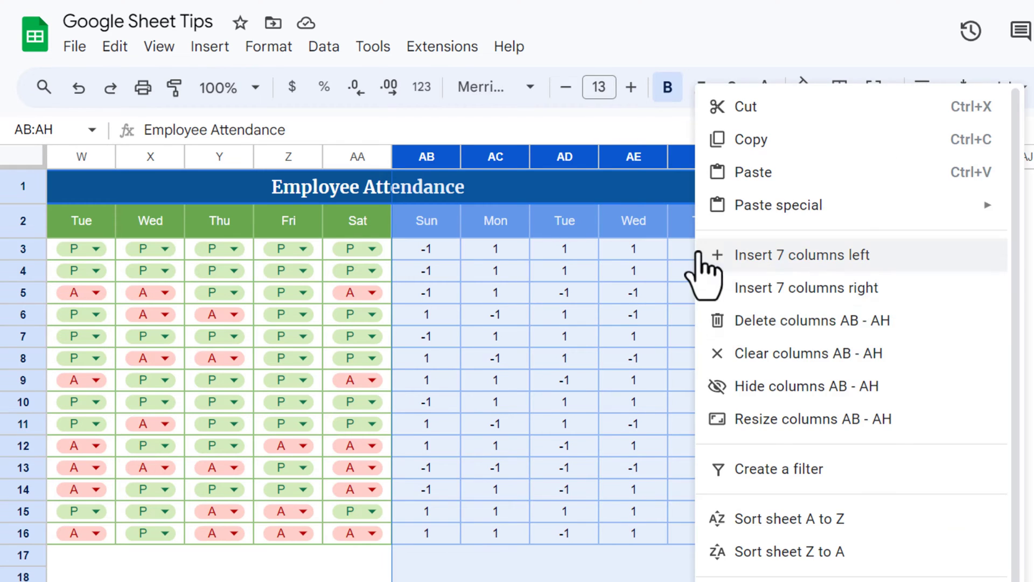
pyautogui.click(718, 386)
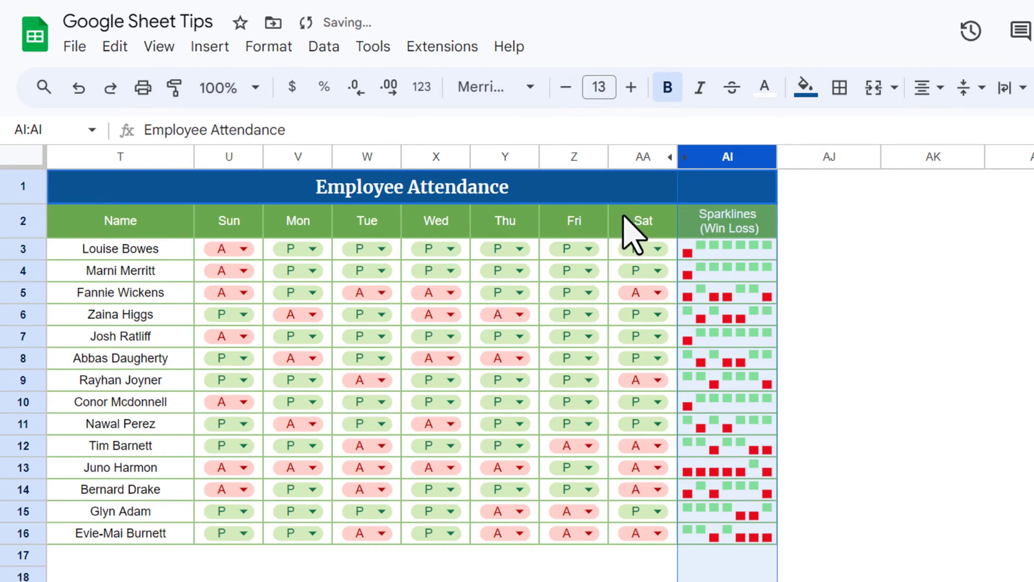
# Set V3, W3 and AA3 to A (absent Monday, Tuesday, Saturday), then return to column A.
pyautogui.click(765, 226)
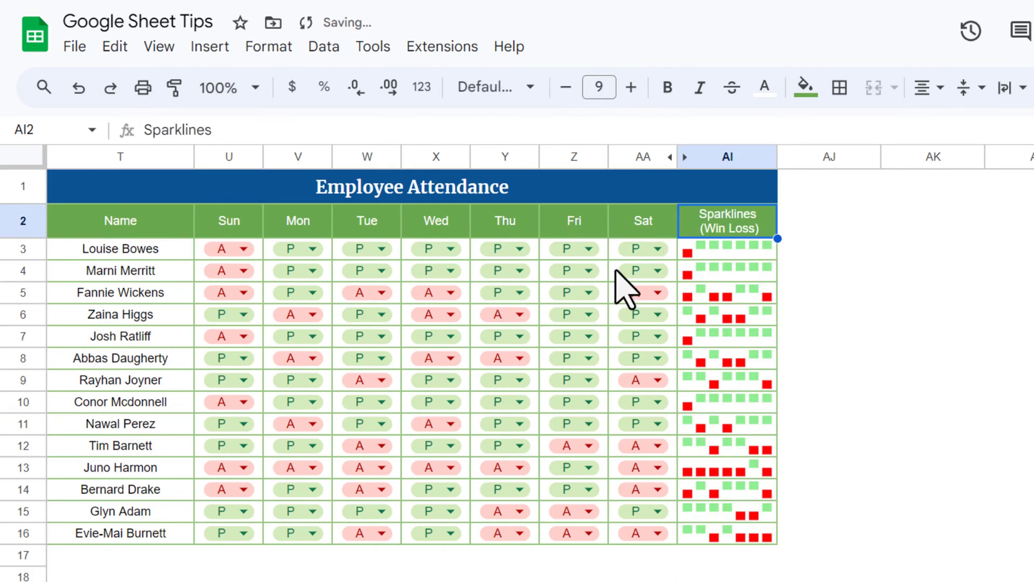
pyautogui.click(291, 252)
pyautogui.click(284, 311)
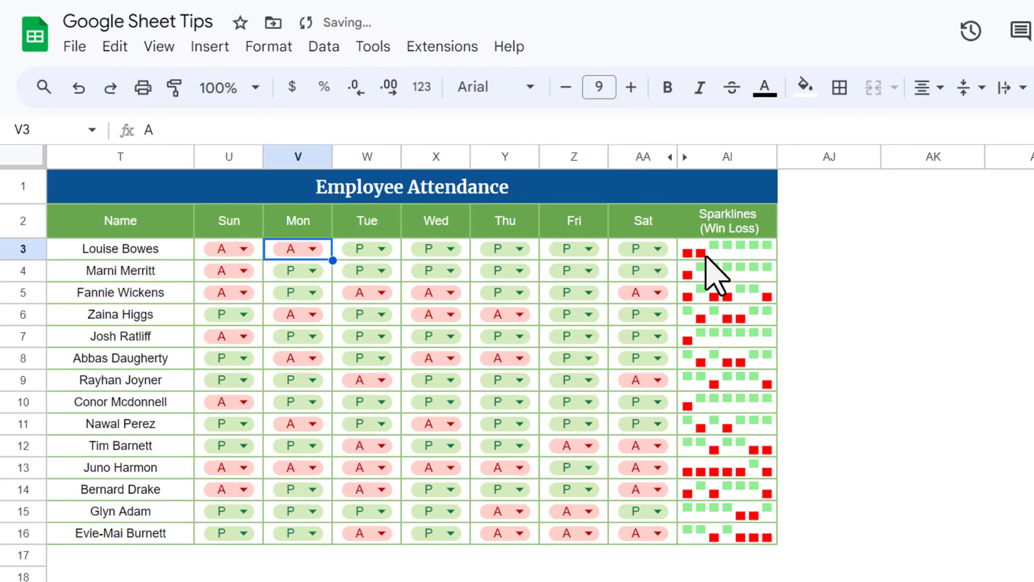
pyautogui.click(369, 251)
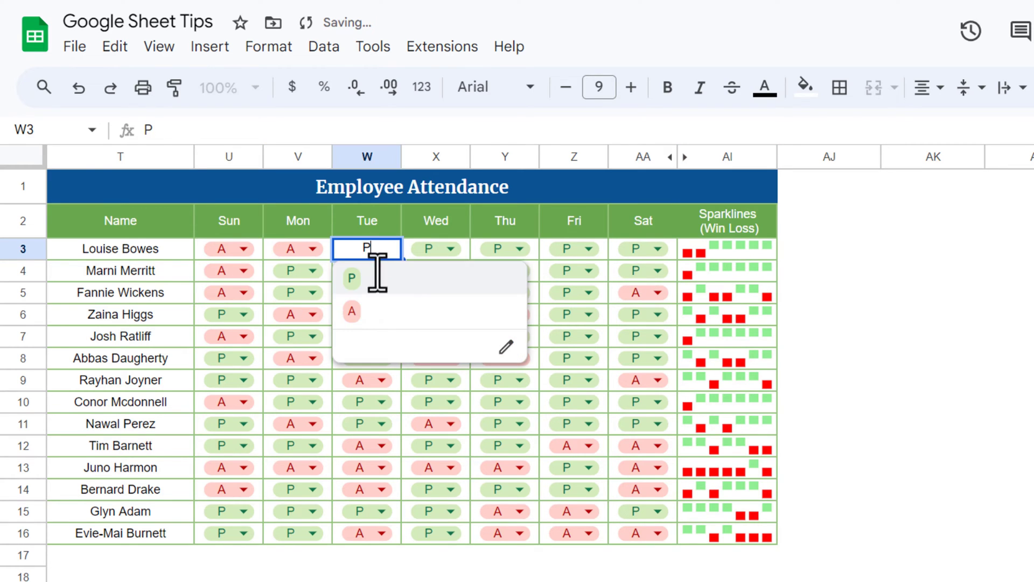
pyautogui.click(354, 310)
pyautogui.click(639, 250)
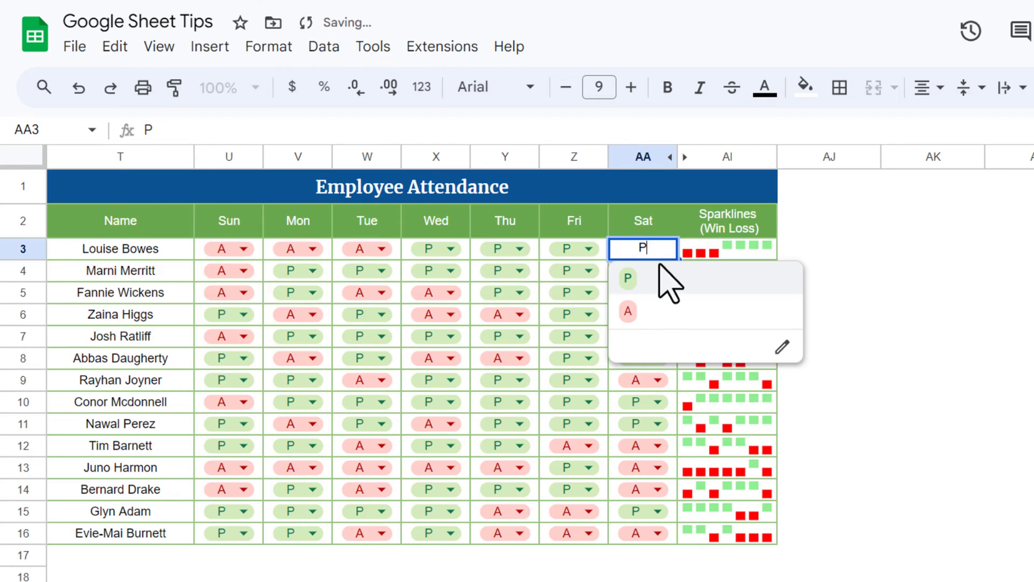
pyautogui.click(627, 312)
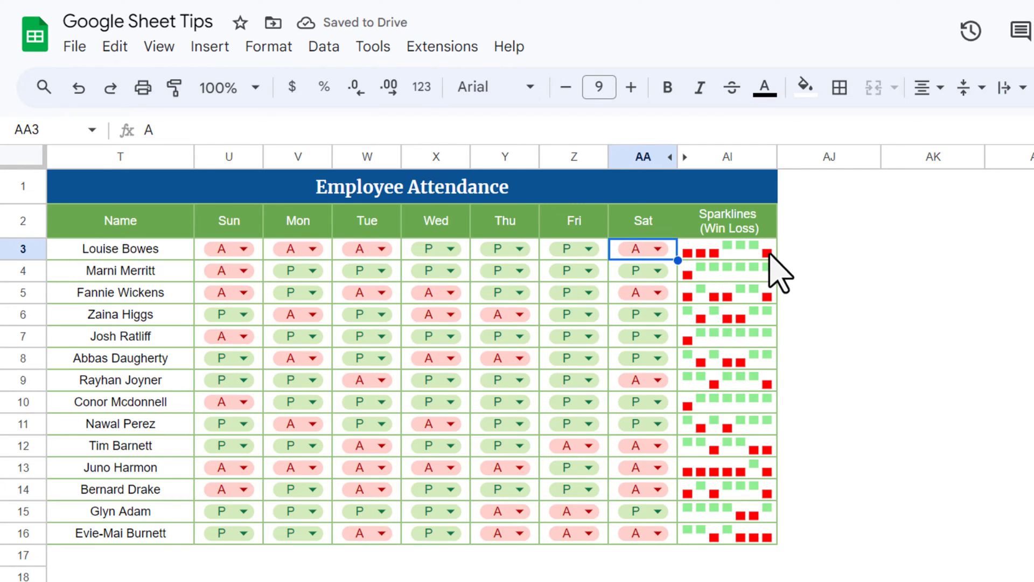
pyautogui.click(573, 217)
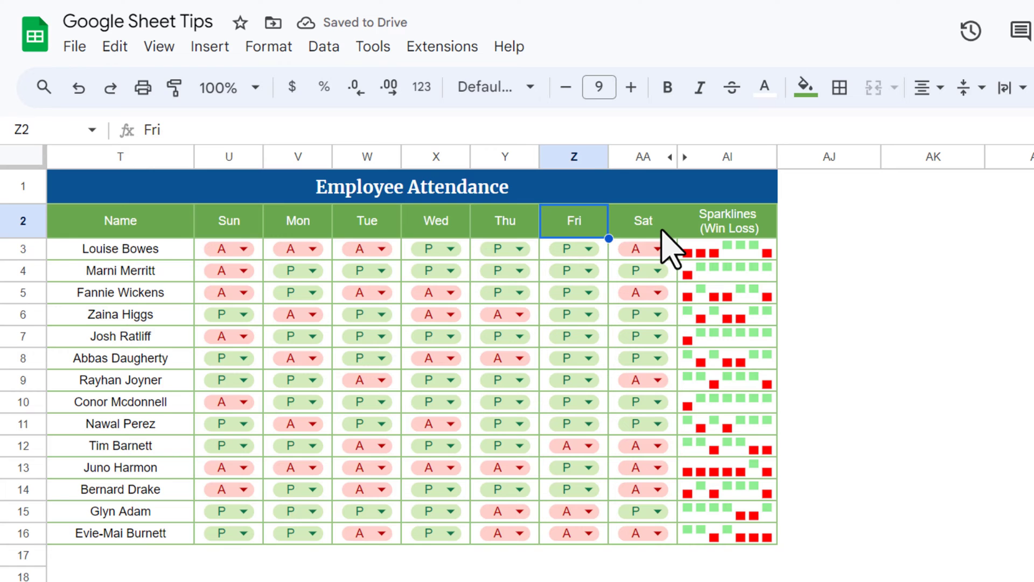
pyautogui.press('Left')
pyautogui.press('Left')
pyautogui.press('Left')
pyautogui.press('Left')
pyautogui.press('Left')
pyautogui.press('Left')
pyautogui.press('Left')
pyautogui.press('Left')
pyautogui.press('Left')
pyautogui.press('Left')
pyautogui.press('Left')
pyautogui.press('Left')
pyautogui.press('Left')
pyautogui.press('Left')
pyautogui.press('Left')
pyautogui.press('Left')
pyautogui.press('Left')
pyautogui.press('Left')
pyautogui.press('Left')
pyautogui.press('Left')
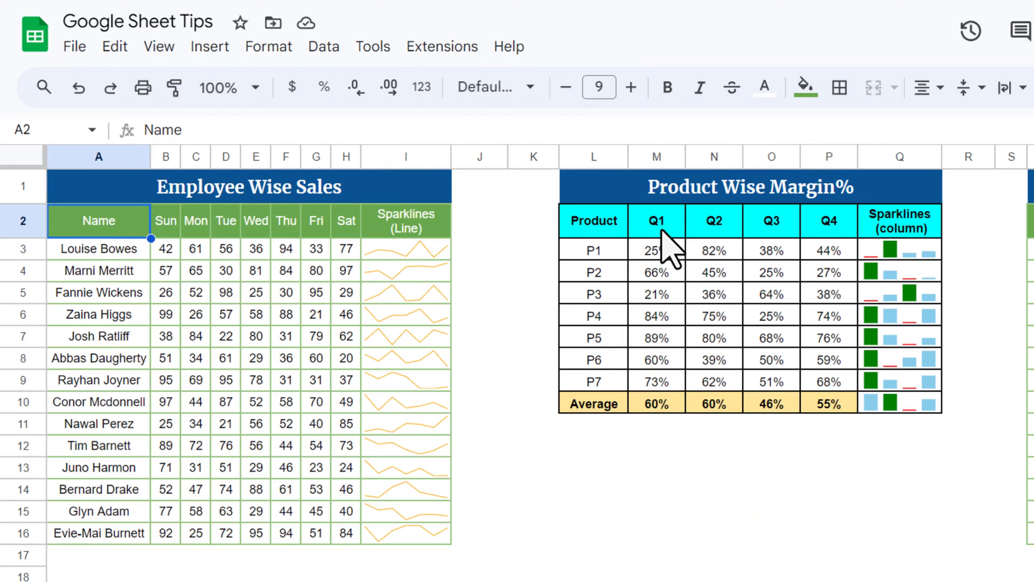